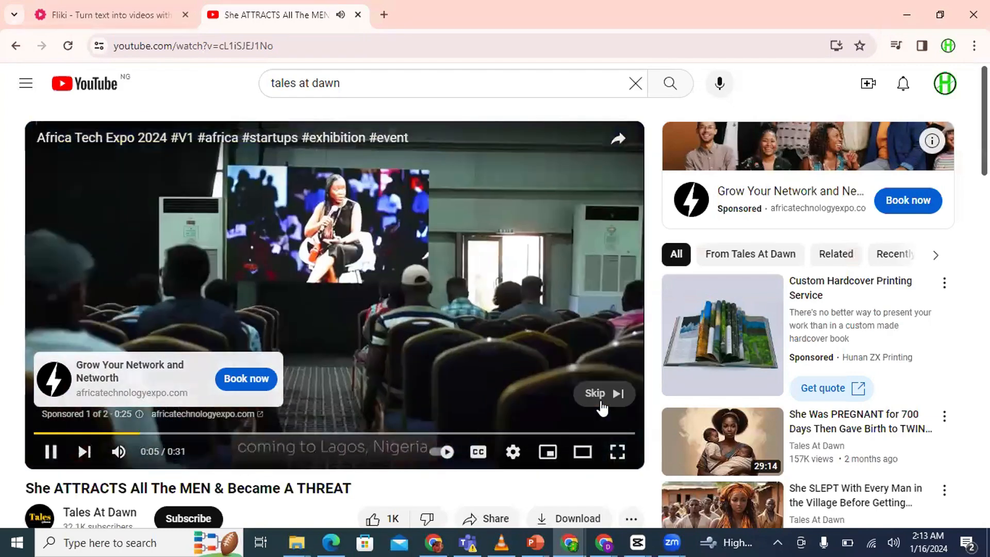
Skip the ad, pause the video "She ATTRACTS All The MEN & Became A THREAT" and sample scenes along its timeline.
left_click(598, 394)
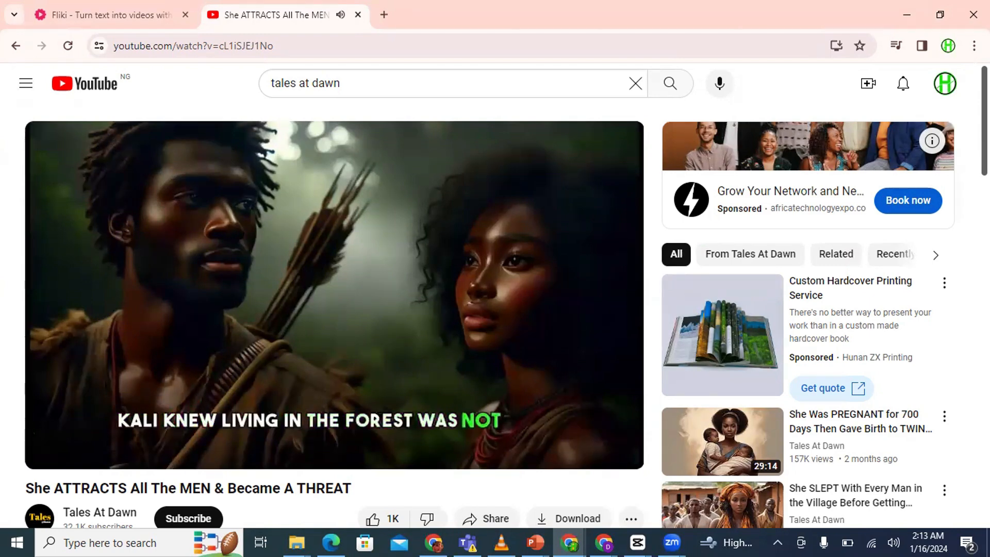
left_click(599, 405)
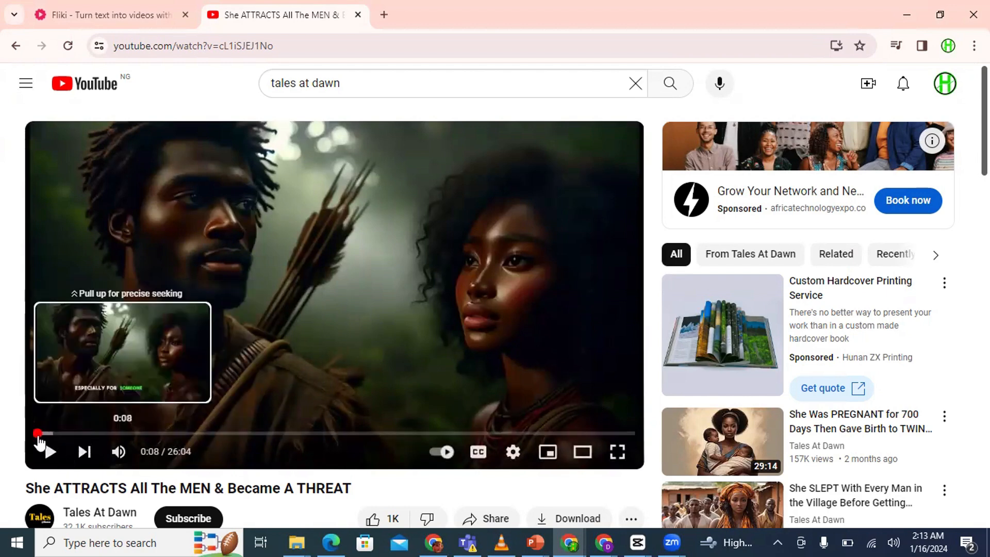
left_click_drag(39, 440, 136, 434)
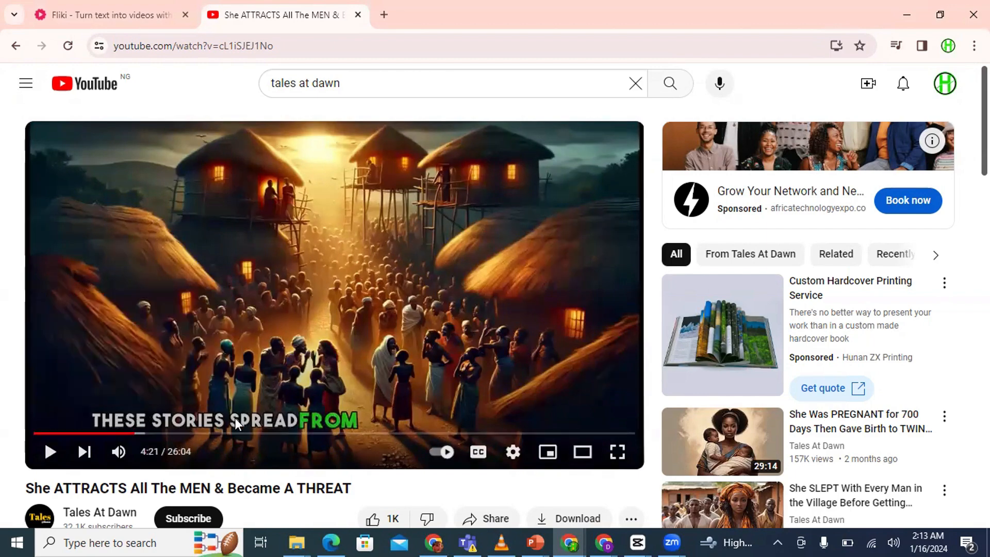
left_click(365, 433)
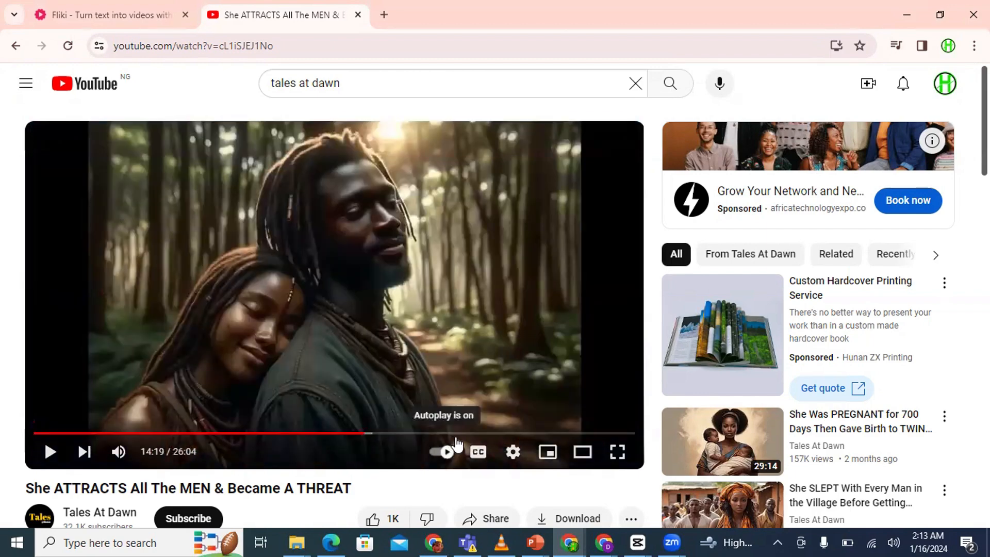
left_click_drag(466, 433, 469, 433)
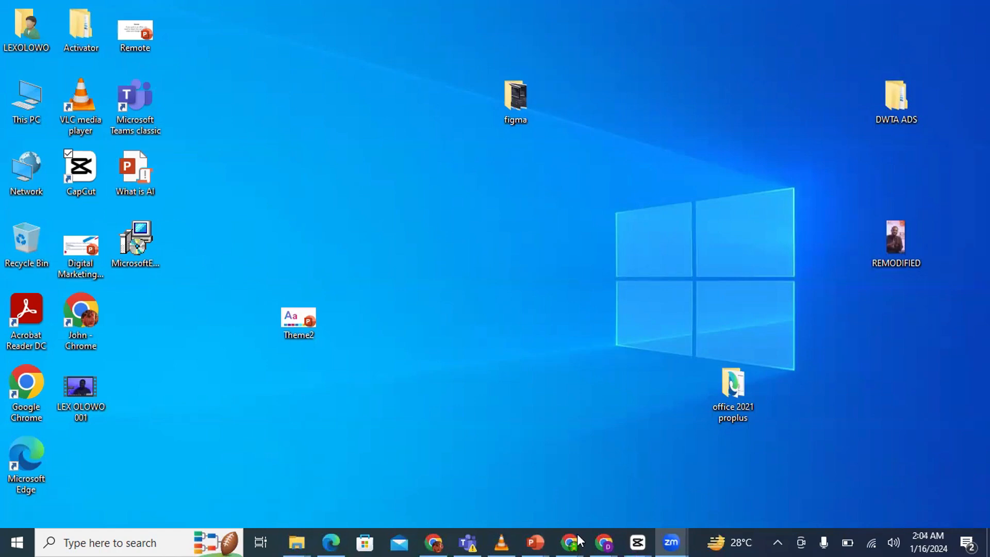
mouse_move(544, 534)
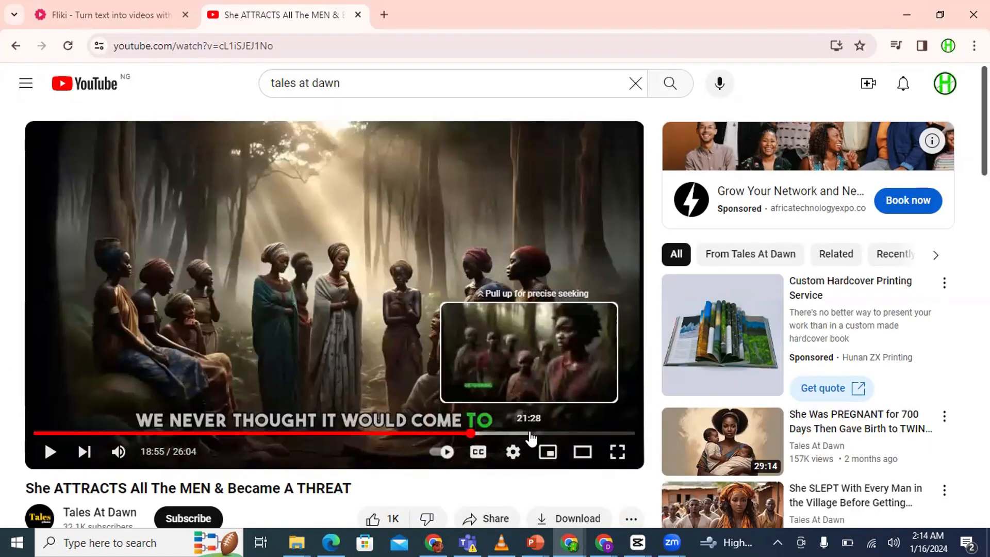
left_click(532, 434)
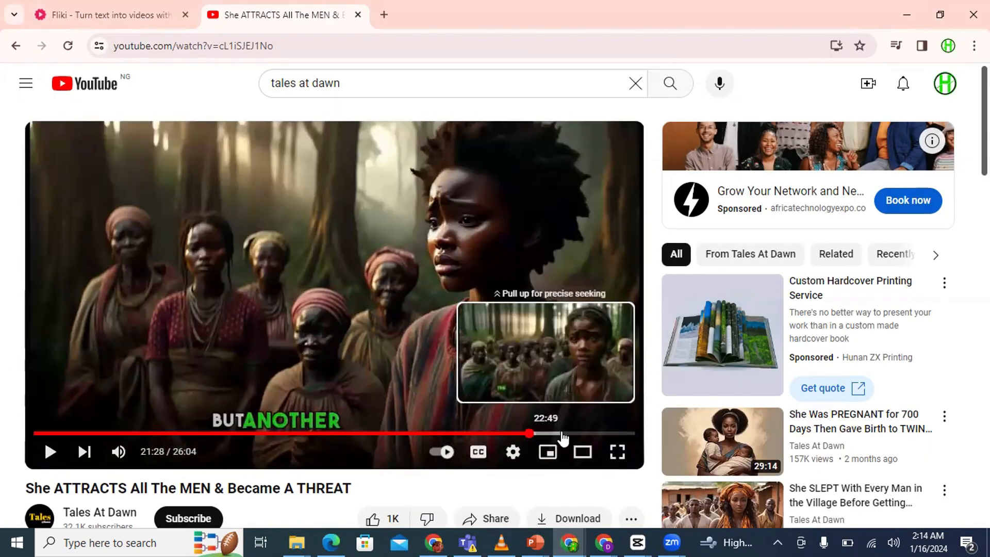
left_click(562, 435)
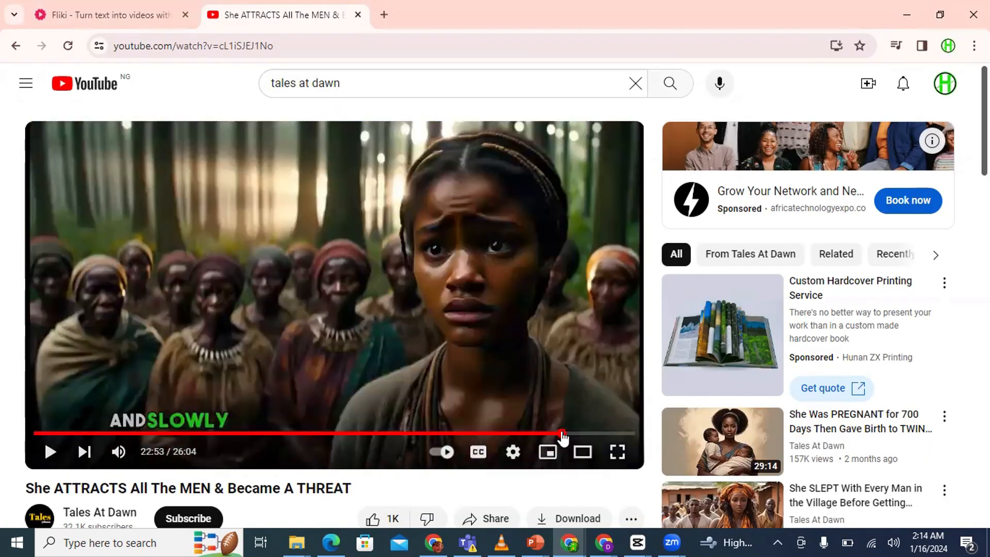
left_click(601, 435)
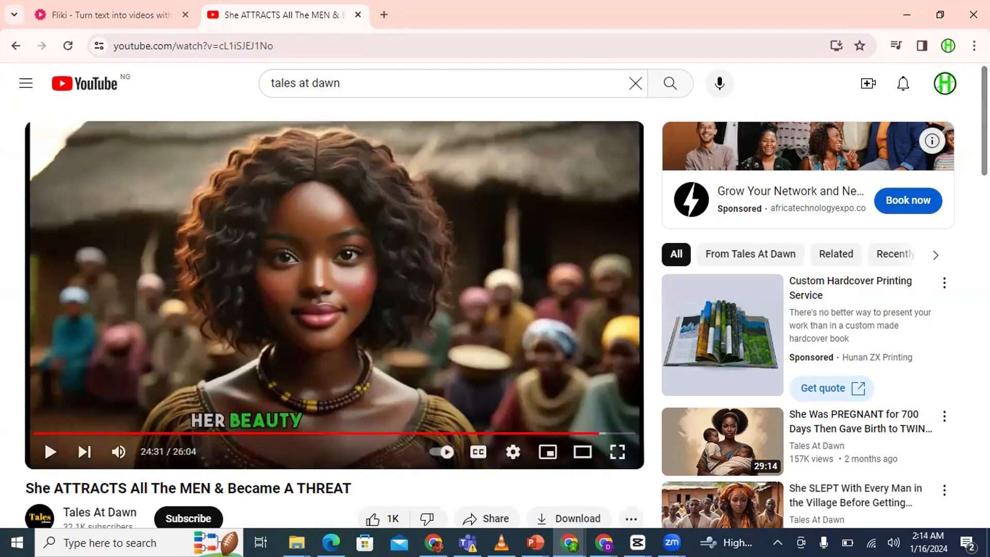
Open the Tales At Dawn channel from below the video and look over its uploaded videos.
scroll(506, 297, "down", 1)
scroll(333, 234, "down", 3)
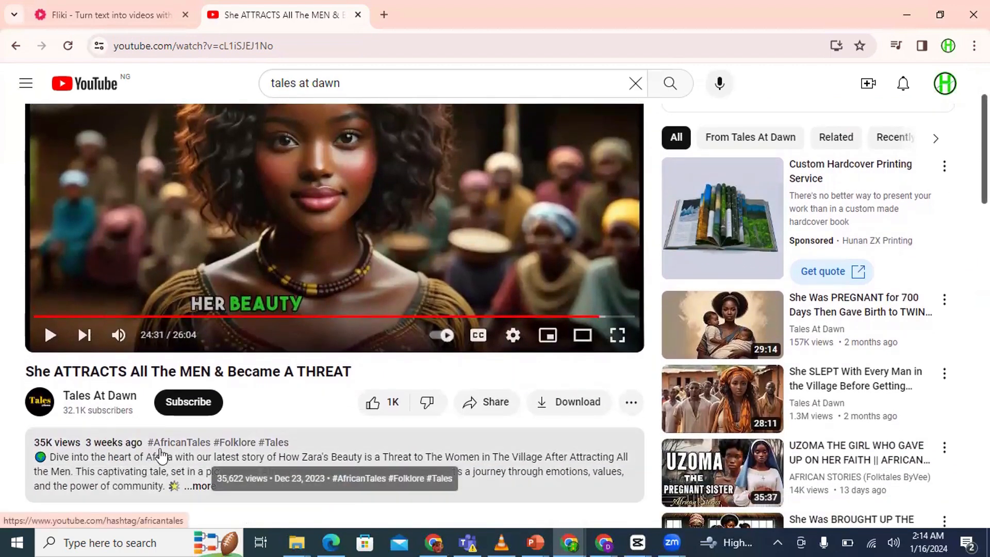
left_click(88, 407)
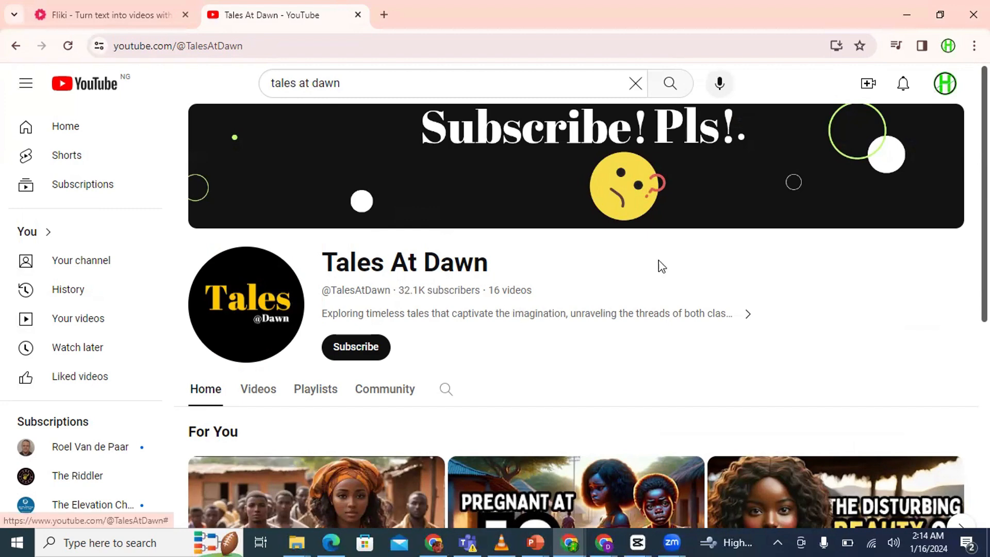
scroll(550, 200, "down", 3)
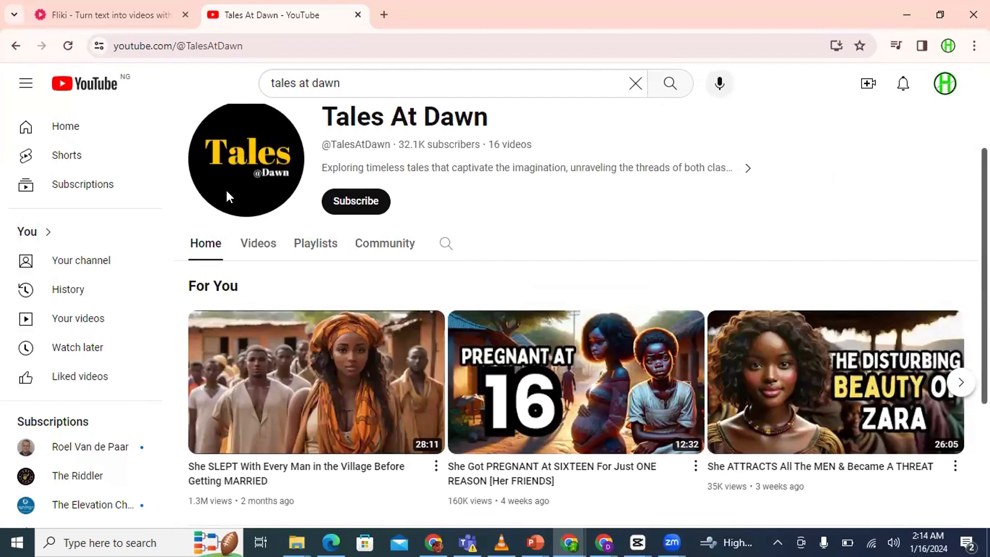
left_click(250, 241)
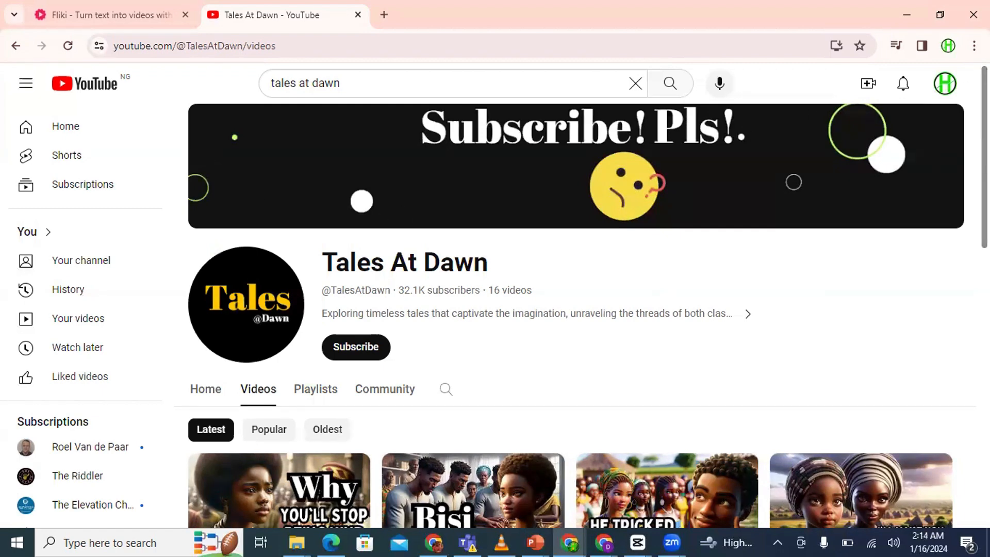
scroll(581, 297, "down", 1)
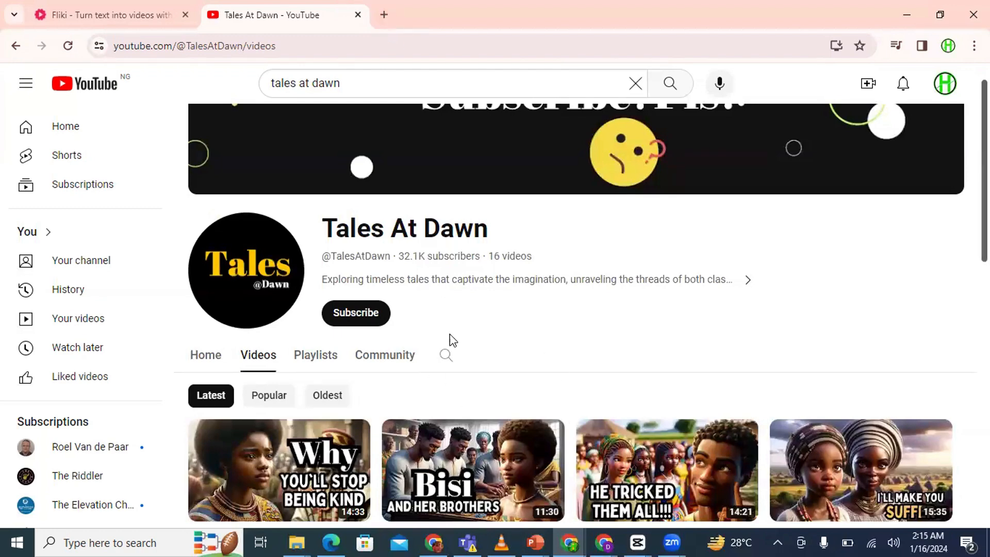
Switch to the other Chrome window and open chat.openai.com in a new tab.
left_click(436, 541)
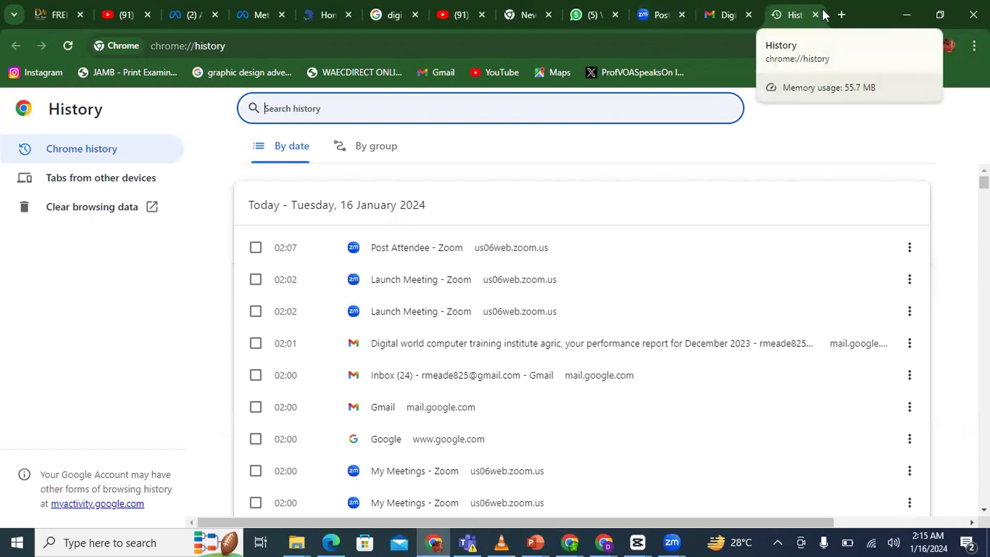
left_click(842, 15)
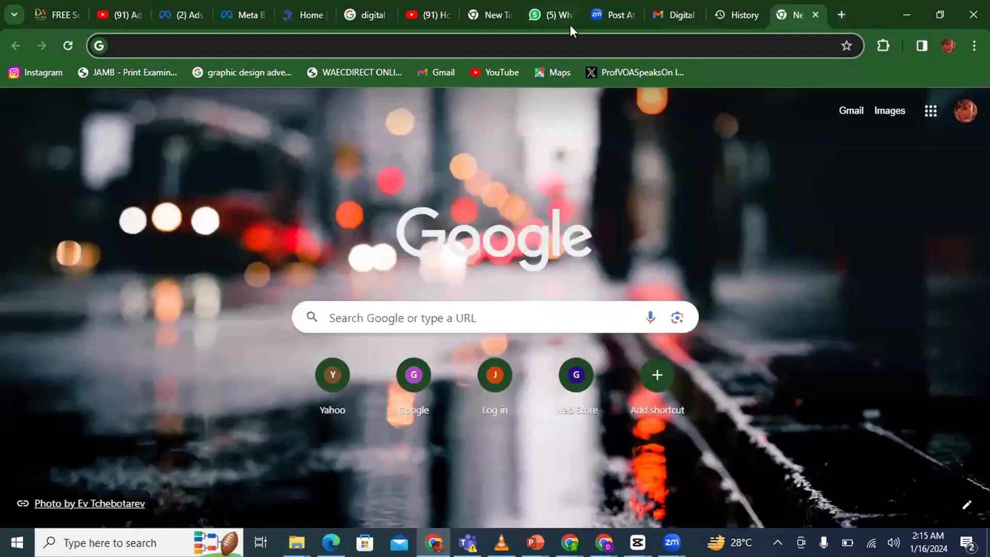
type("c")
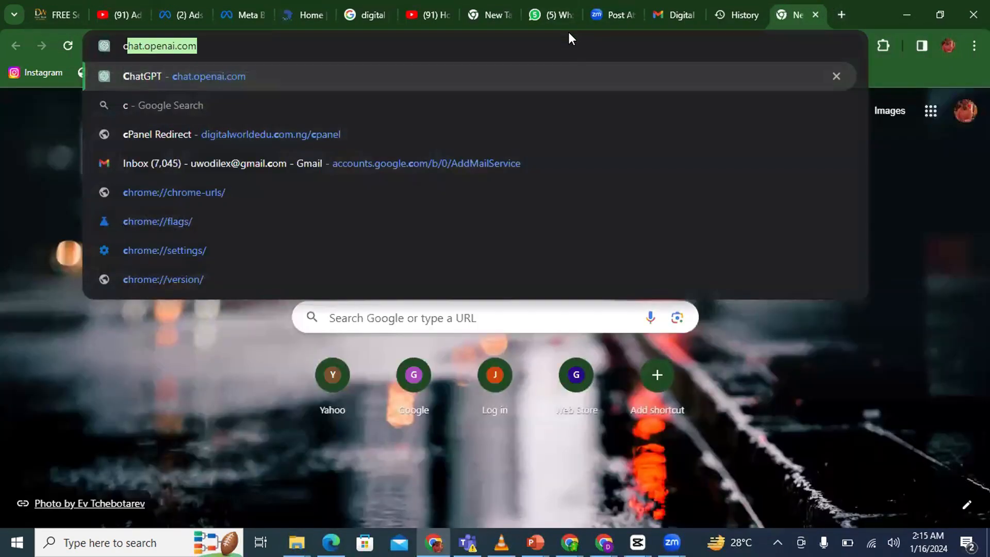
key("Return")
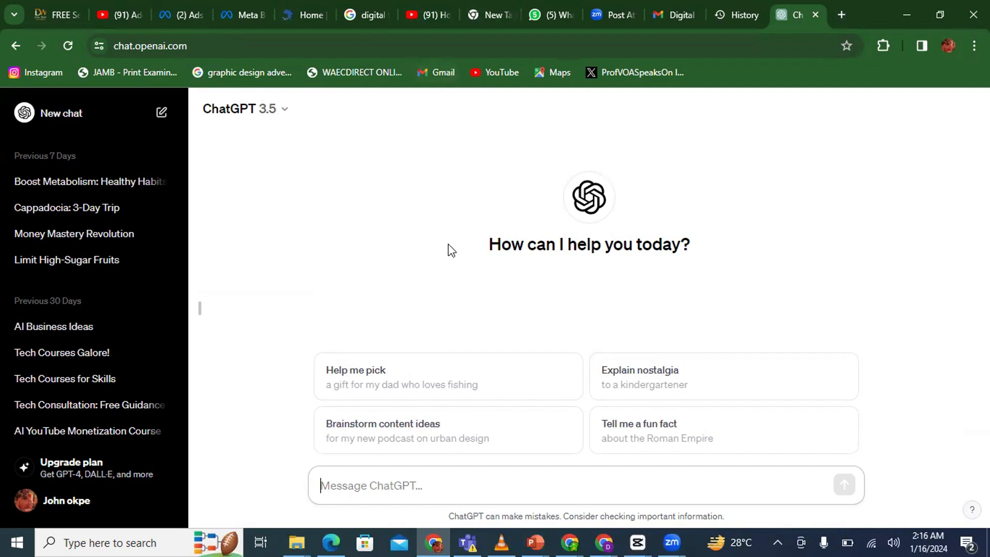
Send ChatGPT the prompt "write an African of Nogzi how she found love in sadness".
left_click(426, 483)
type("writ")
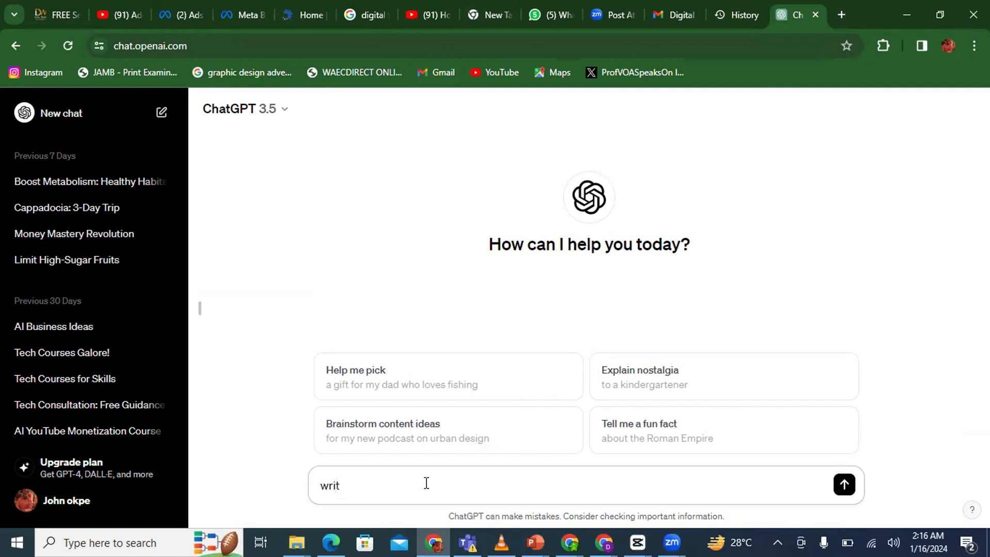
type("e a")
key("BackSpace")
type("an")
type(" Af")
type("rica")
type("n of ")
type("Nogz")
type("ig")
type("zi")
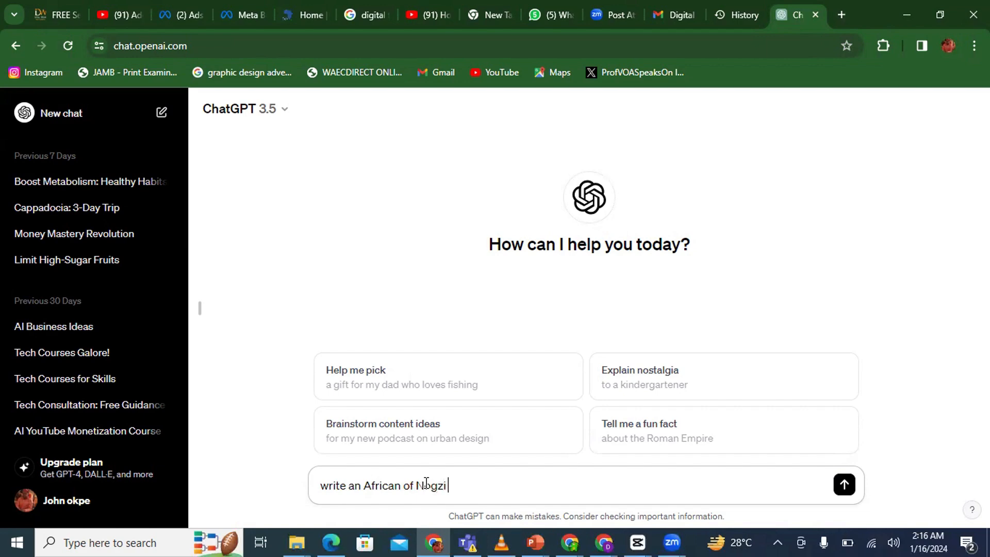
type(" how")
type(" she ")
type("fo")
type("u")
type("nd")
key("BackSpace")
type("d")
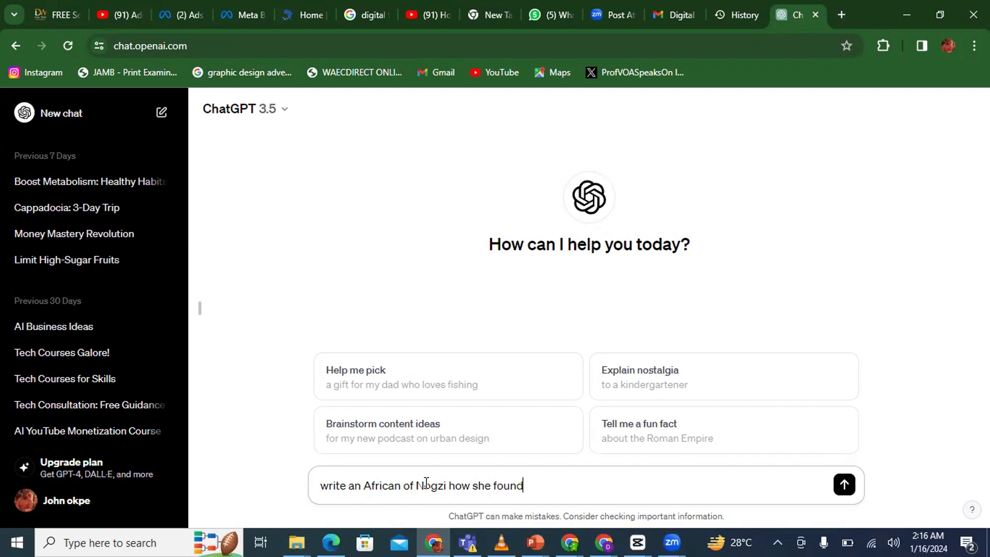
type(" love in sadness")
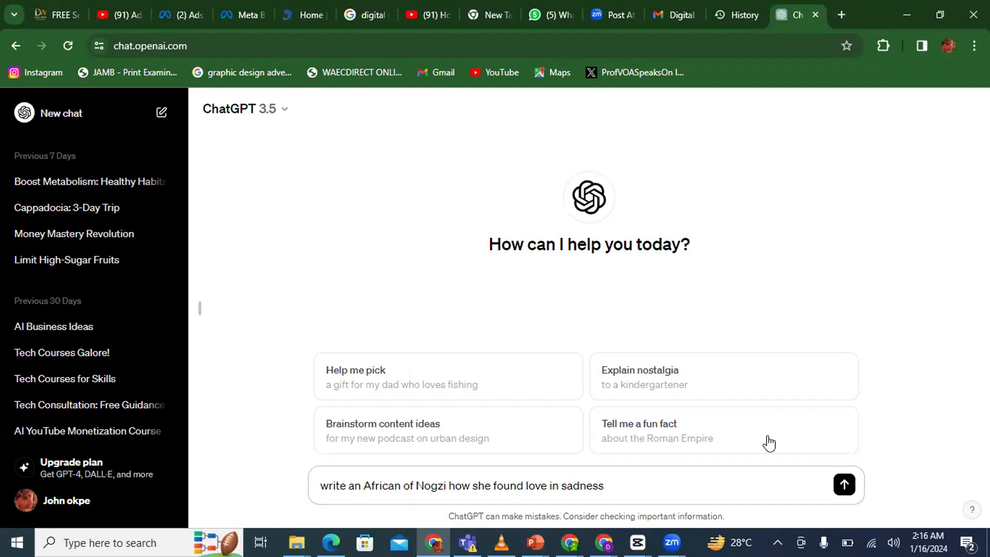
left_click(844, 485)
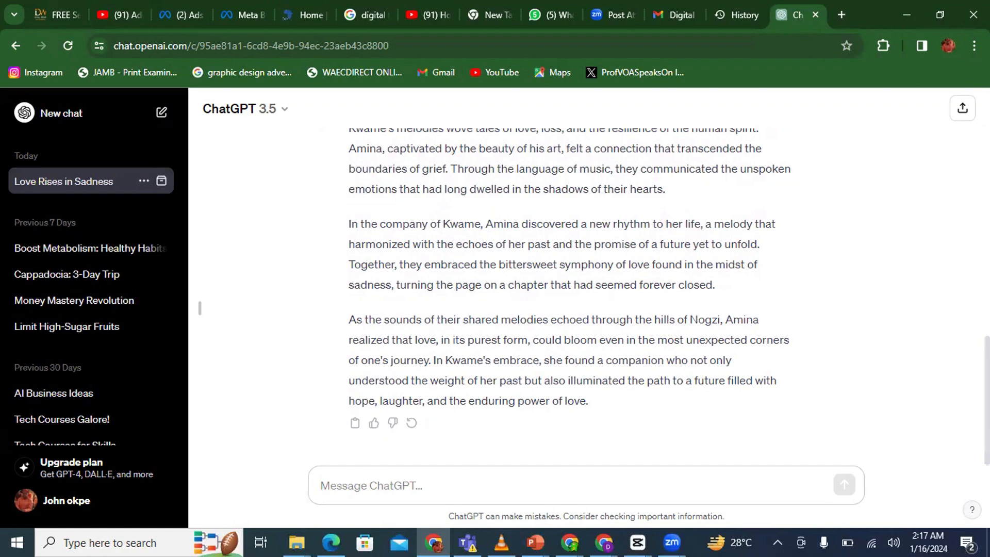
Look through the whole generated story from its opening to its last paragraph.
scroll(959, 152, "up", 10)
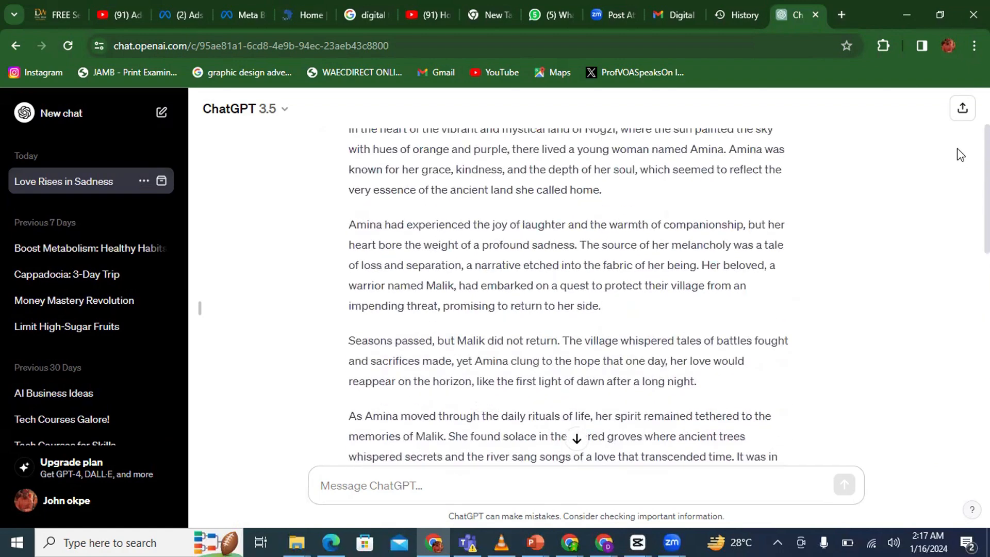
scroll(950, 146, "up", 2)
scroll(944, 135, "down", 1)
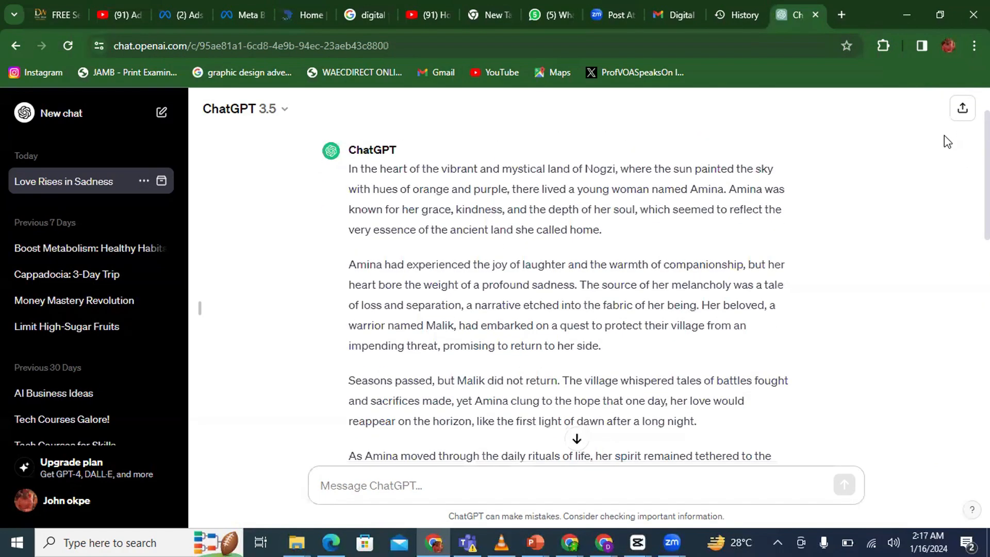
scroll(947, 134, "up", 1)
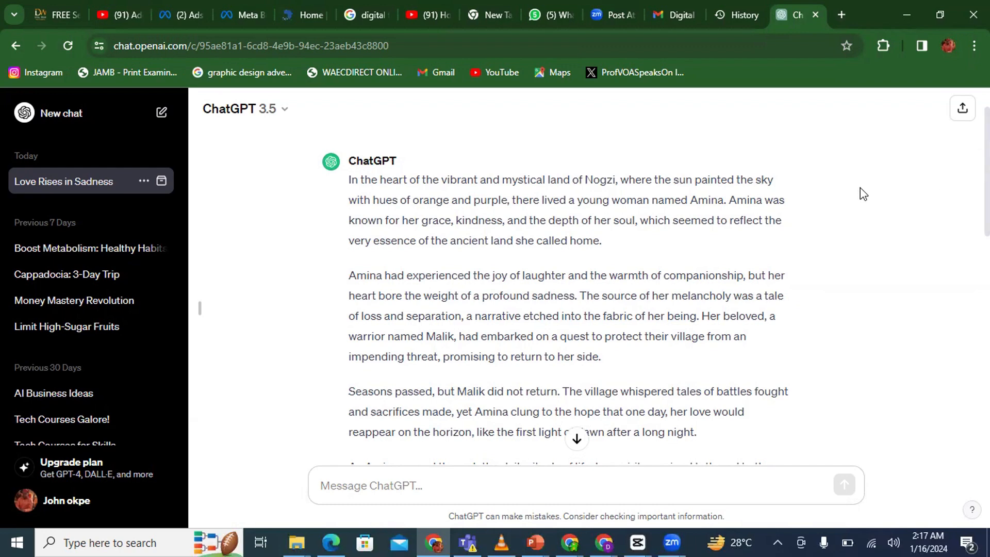
scroll(567, 294, "down", 20)
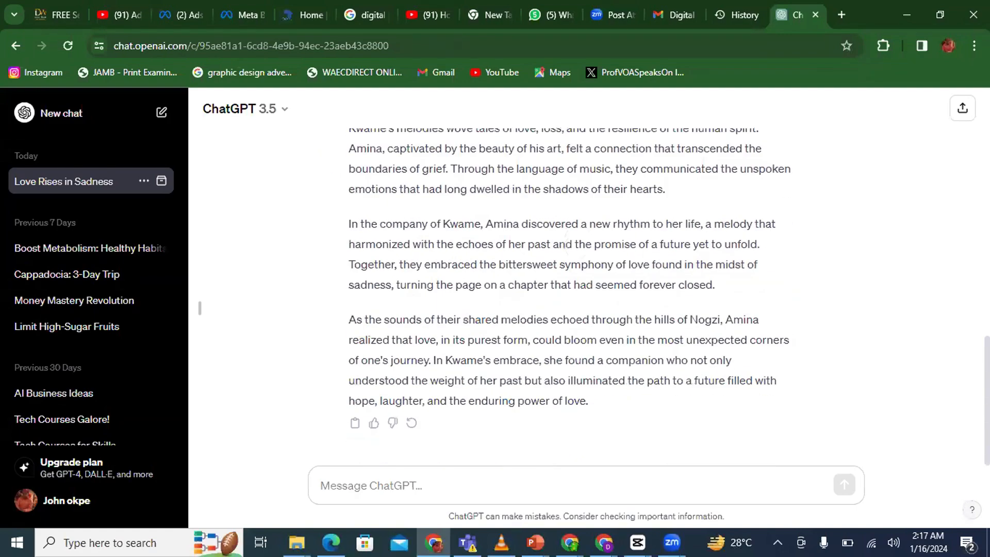
scroll(924, 221, "up", 20)
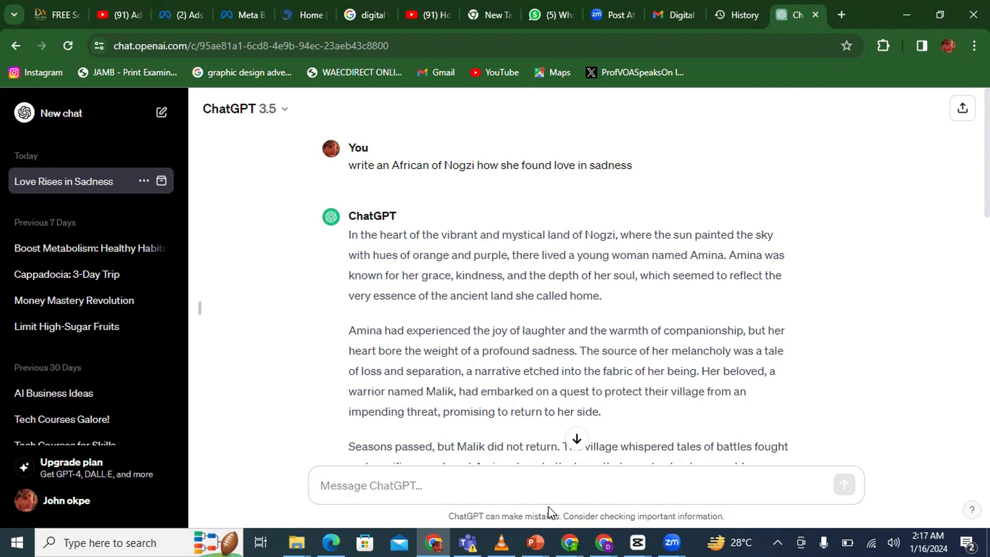
Copy the first paragraph of the generated story, beginning "In the heart of the vibrant and mystical land".
mouse_move(575, 540)
left_click_drag(348, 235, 643, 289)
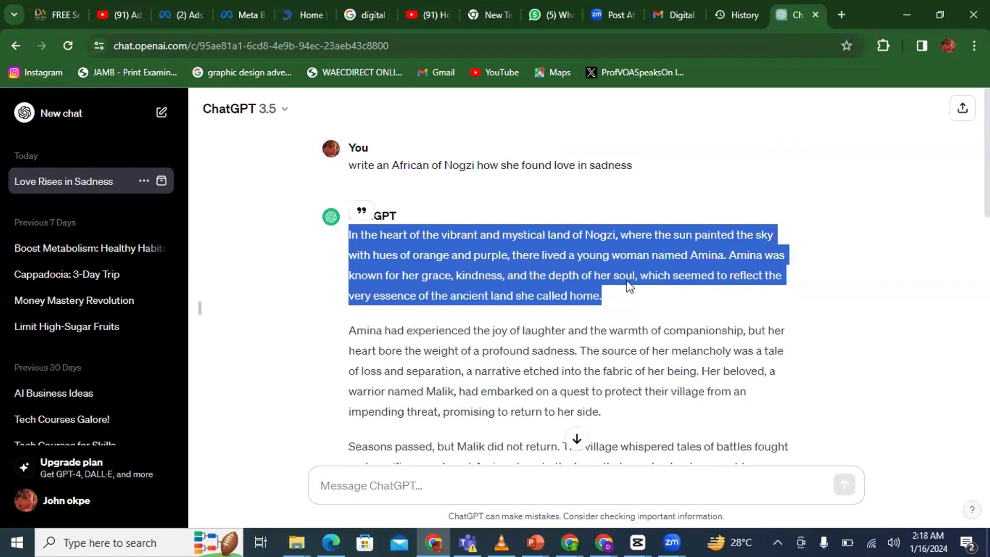
right_click(575, 243)
left_click(599, 260)
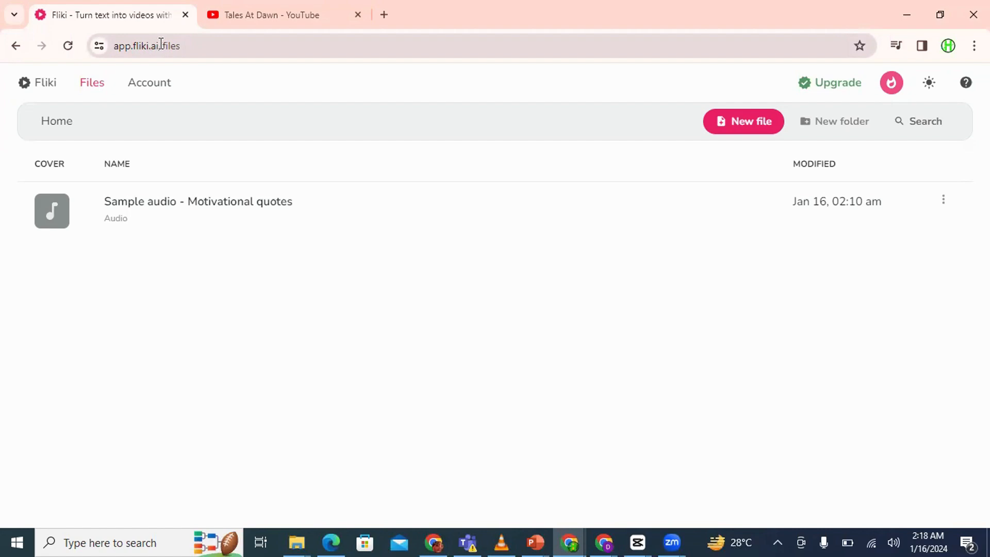
Switch to the Fliki tab and load its base address app.fliki.ai without the "files" part.
left_click(197, 45)
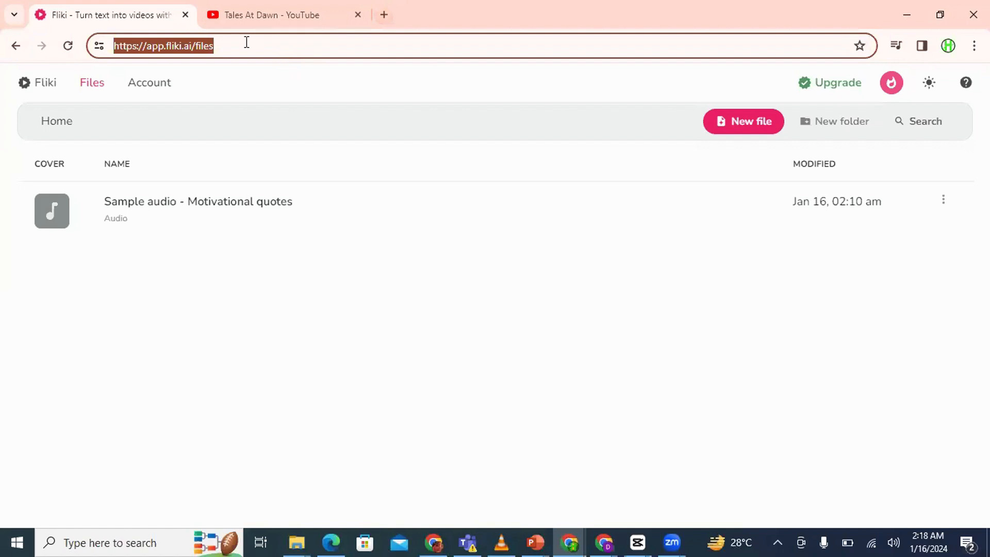
left_click(247, 43)
double_click(203, 43)
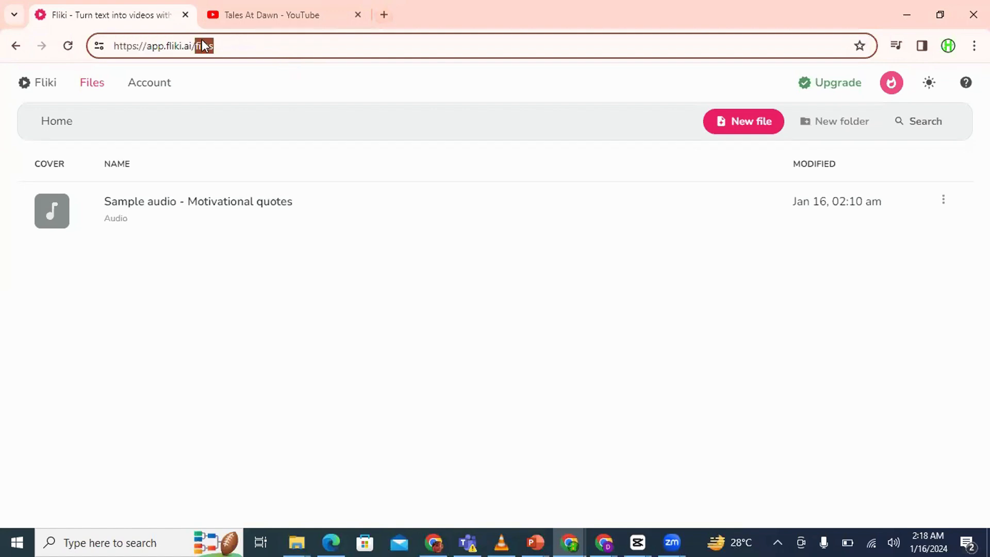
key("BackSpace")
key("Return")
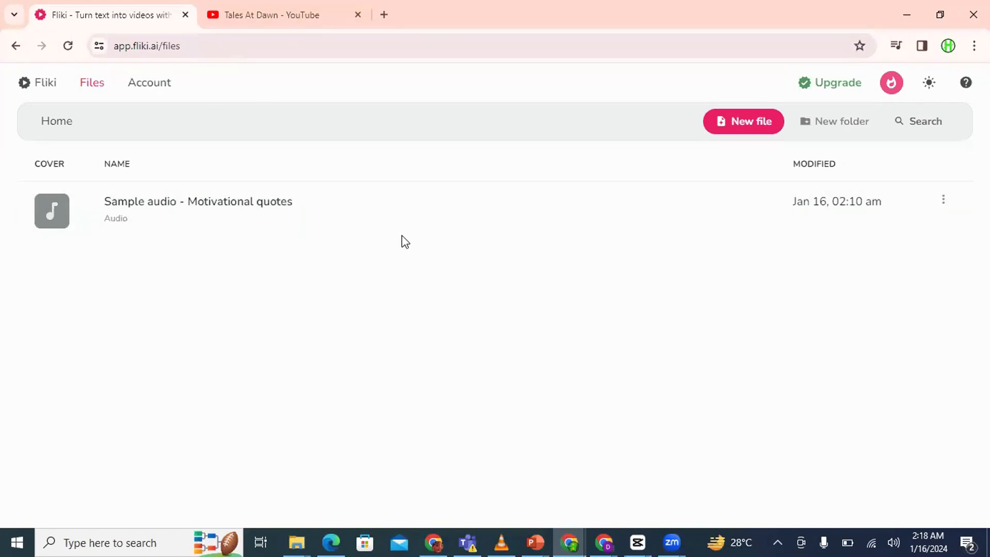
Start a new file in Fliki as audio only, with English as the language and the Nigeria dialect.
left_click(827, 128)
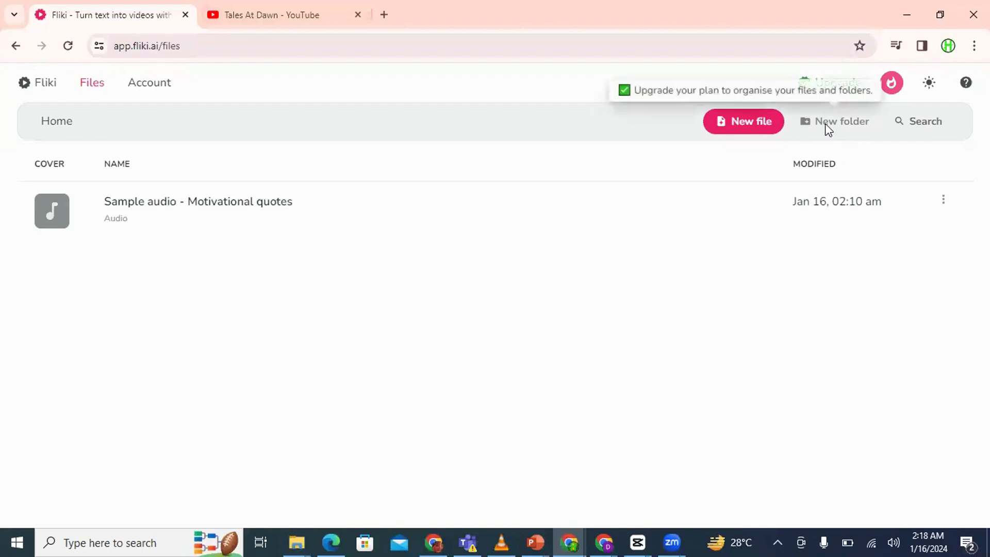
left_click(744, 121)
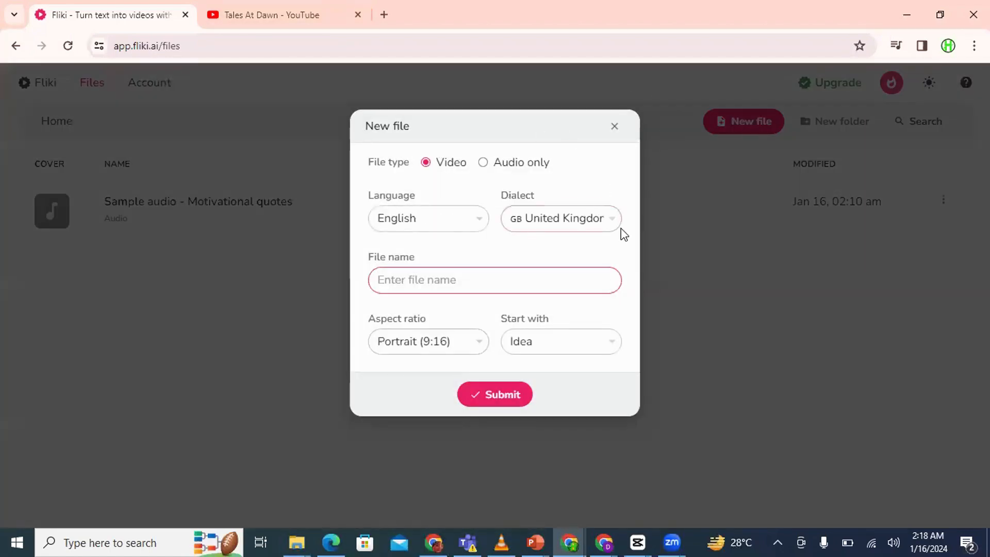
left_click(494, 164)
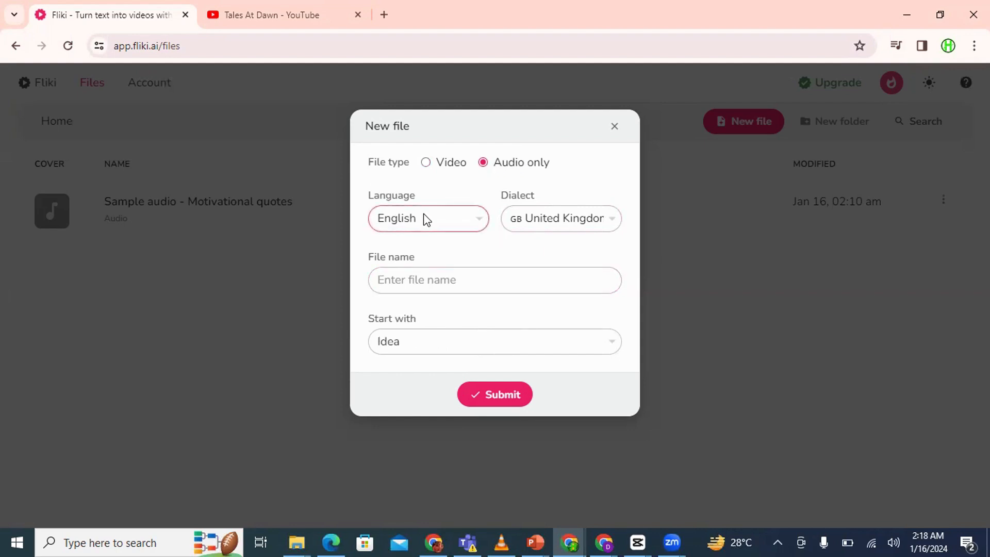
left_click(552, 223)
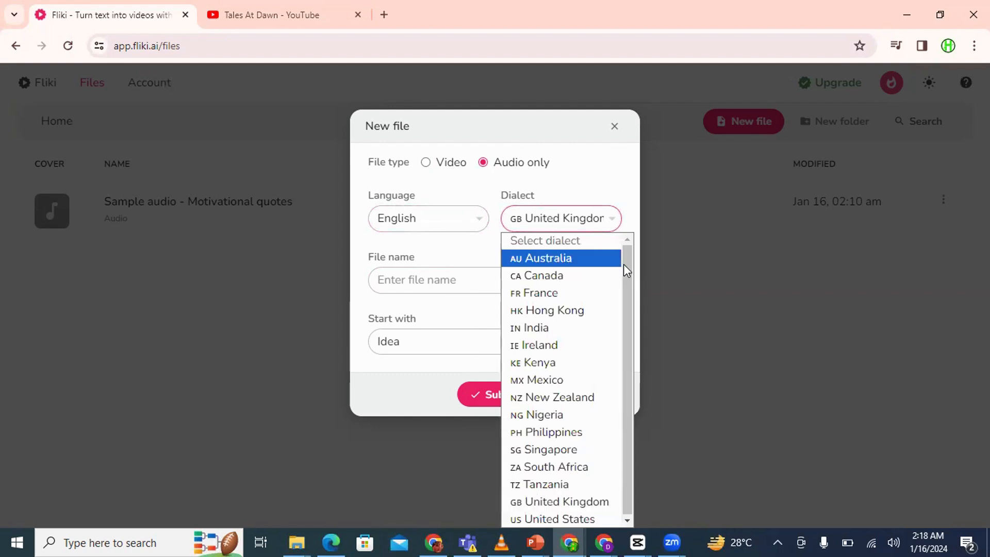
left_click_drag(624, 265, 624, 276)
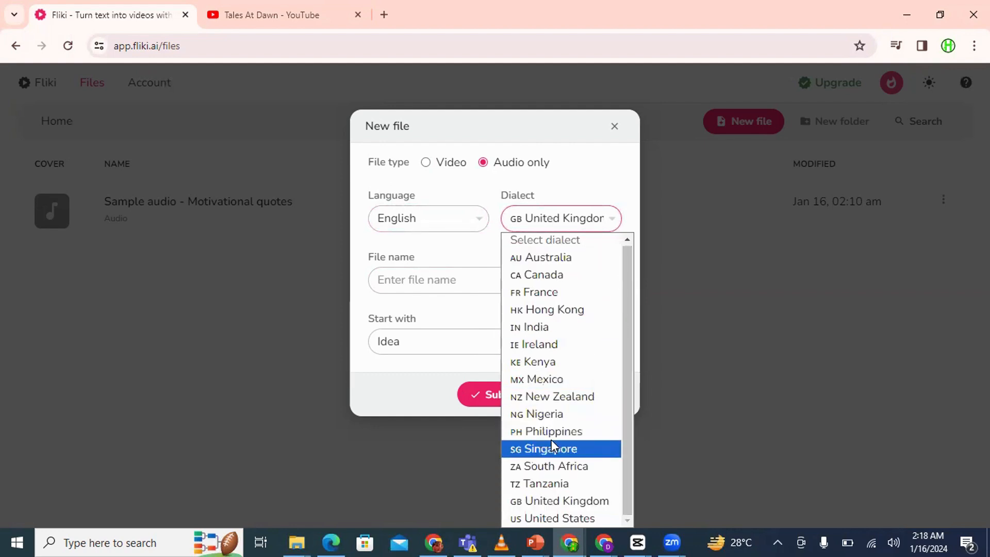
left_click(552, 414)
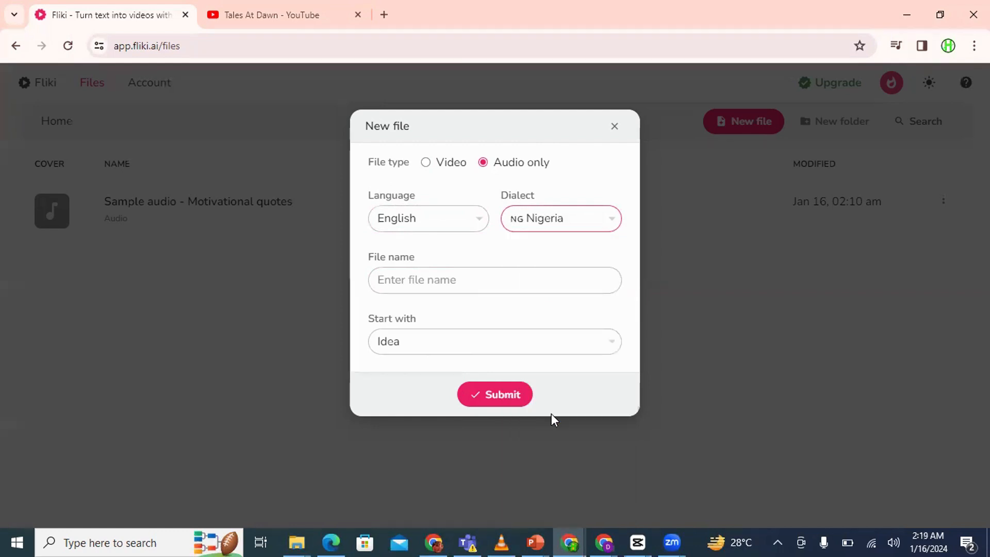
Name the new audio file "Lex olowo".
left_click(489, 281)
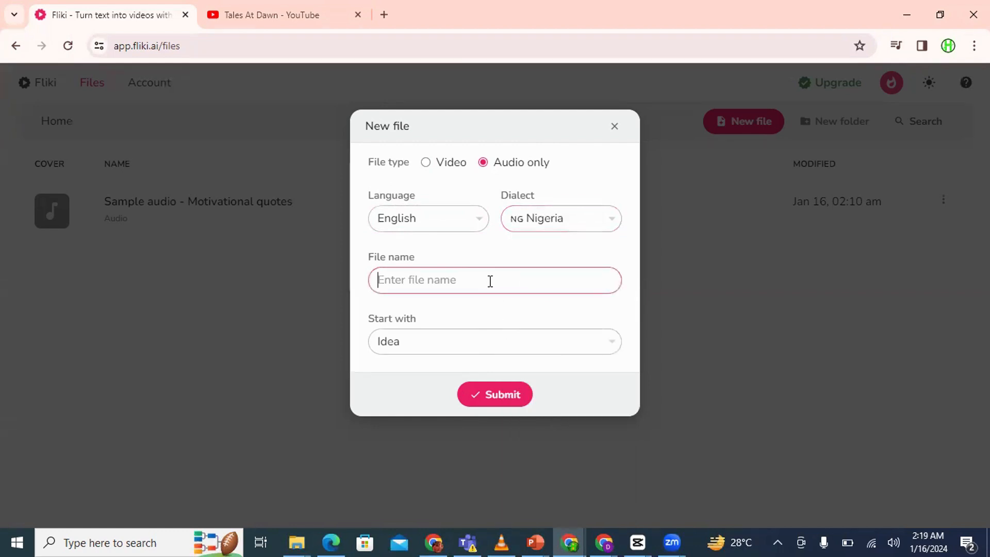
type("A")
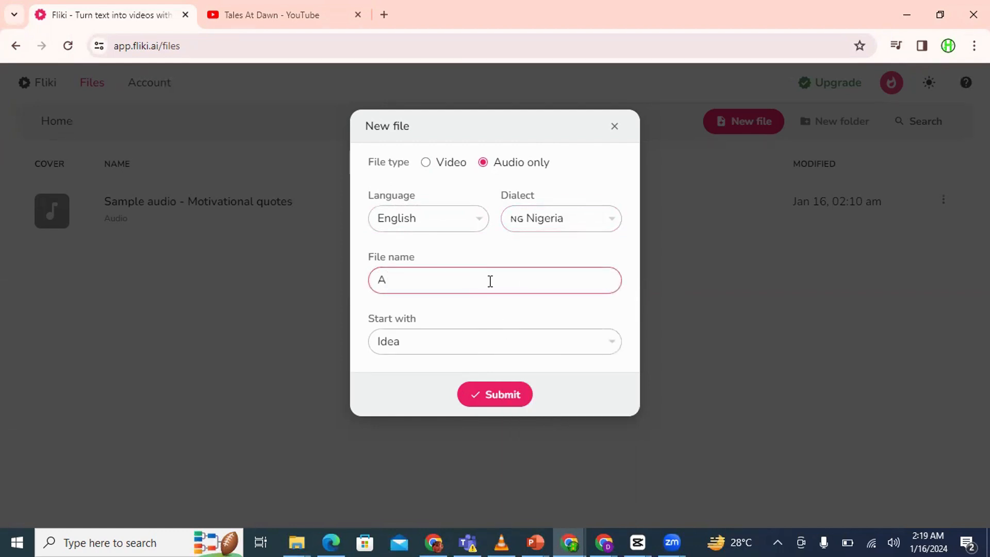
key("BackSpace")
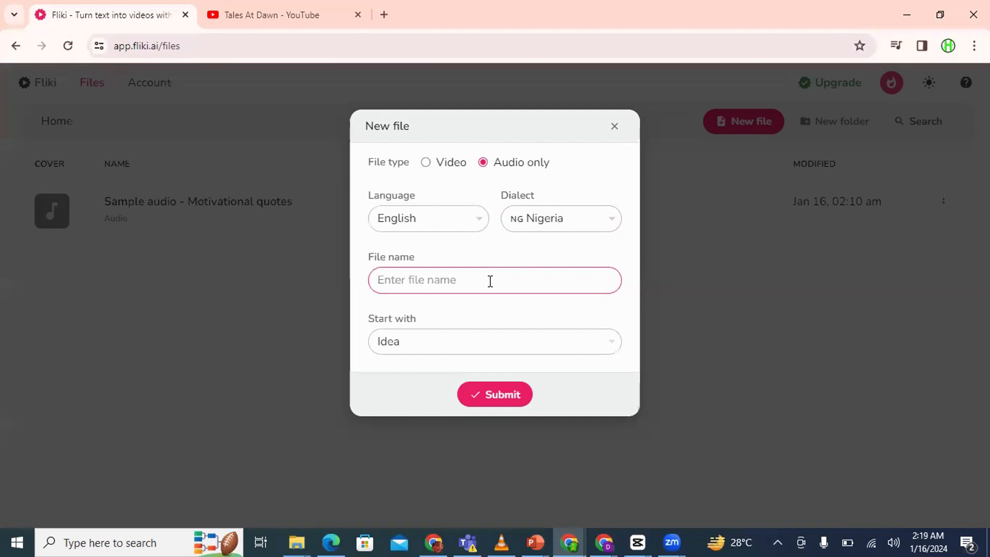
type("olowo")
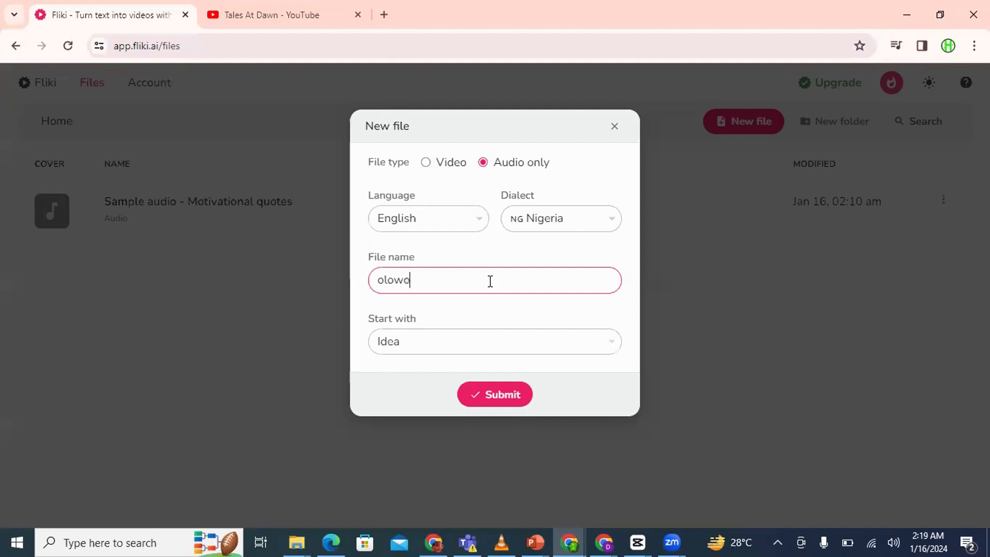
key("Left")
key("Left")
key("Left")
key("Left")
key("Left")
type("Lex")
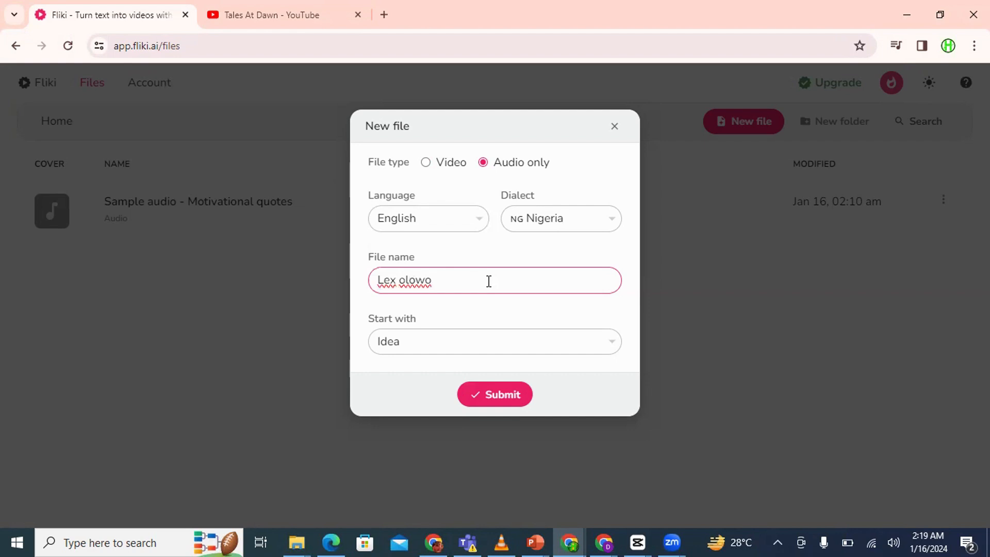
Set the file to start with Empty file and create it.
left_click(441, 342)
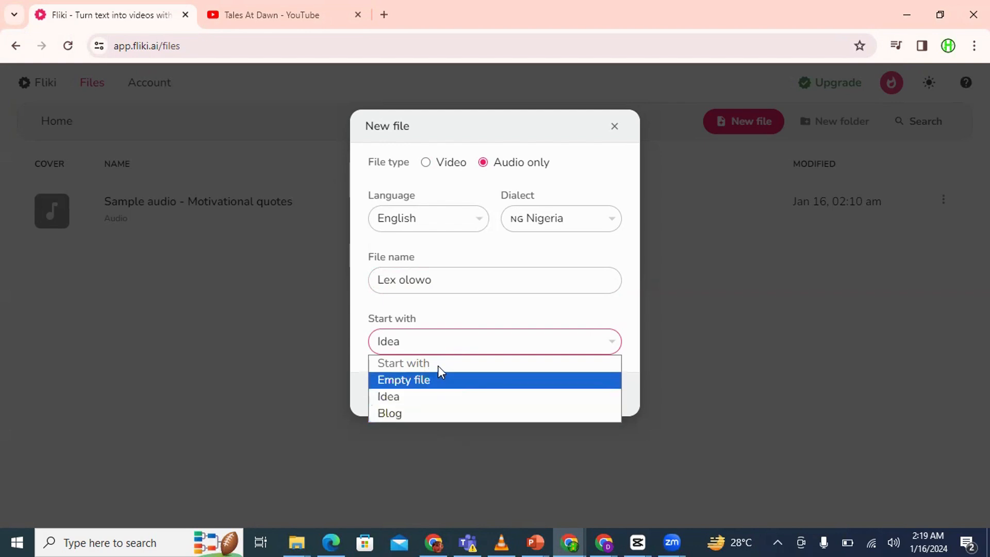
left_click(430, 380)
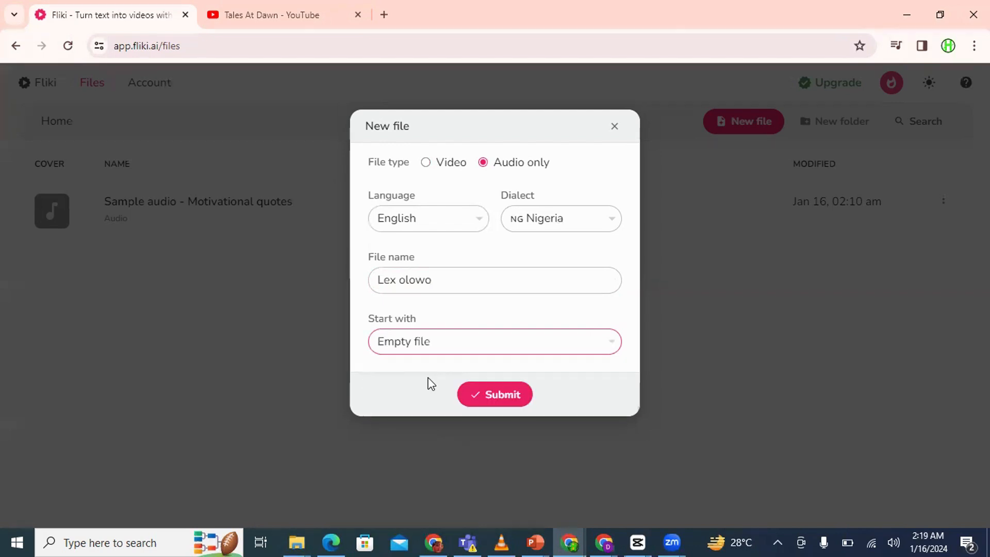
left_click(506, 401)
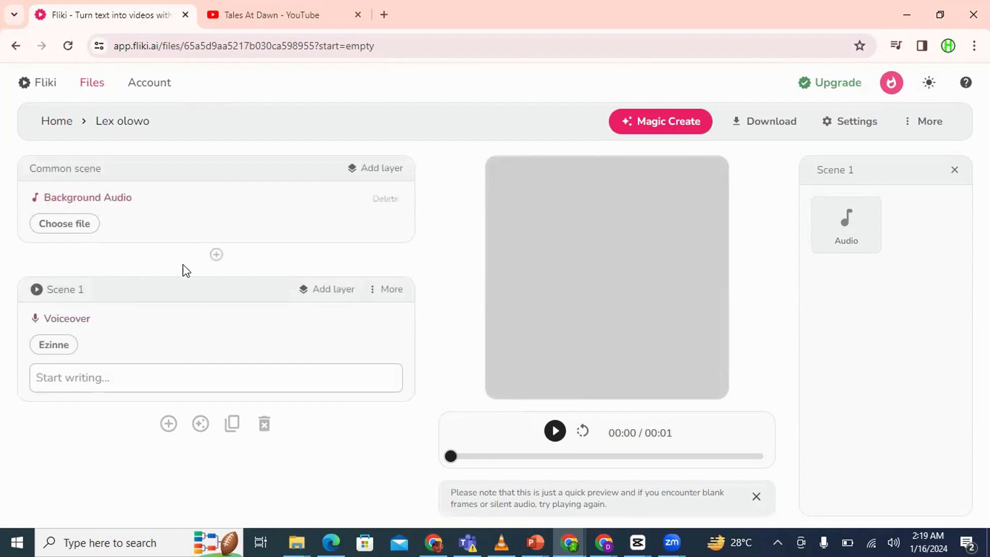
Paste the copied story paragraph into Scene 1's voiceover text and play the narration preview.
left_click(141, 379)
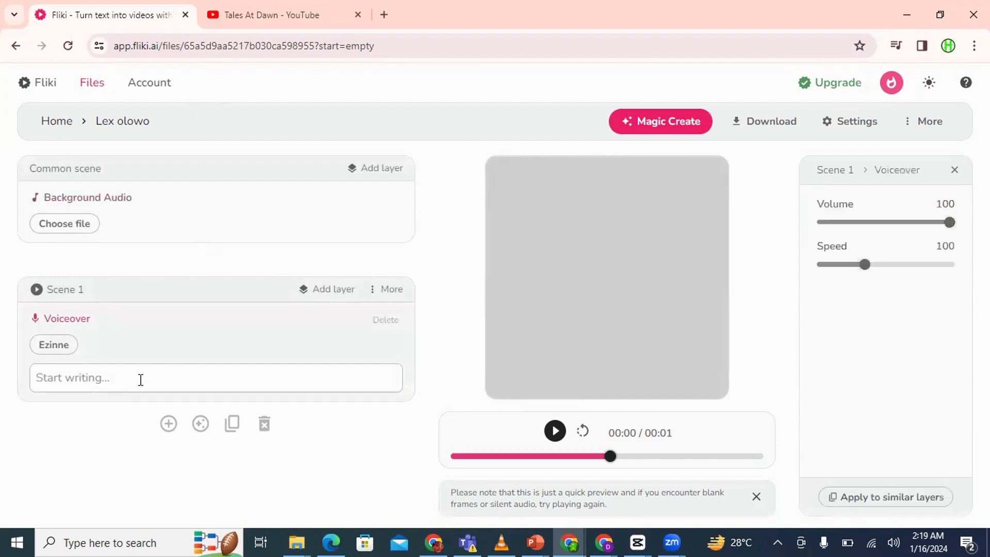
key("ctrl+v")
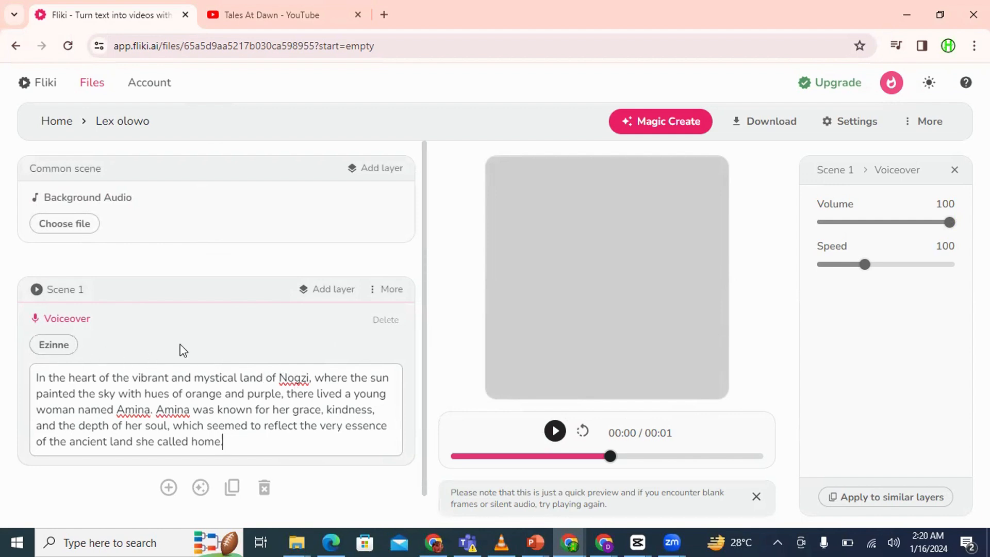
left_click(556, 435)
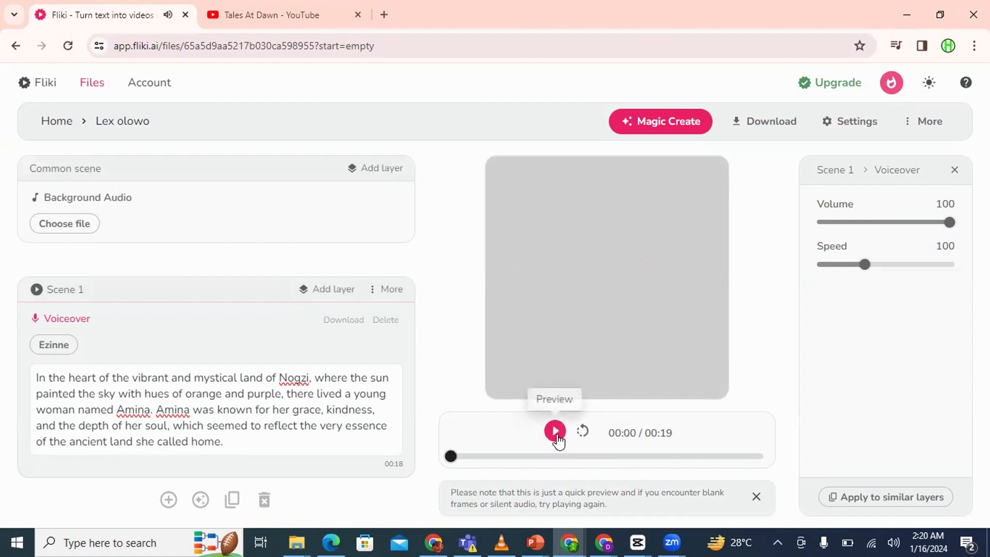
left_click(557, 436)
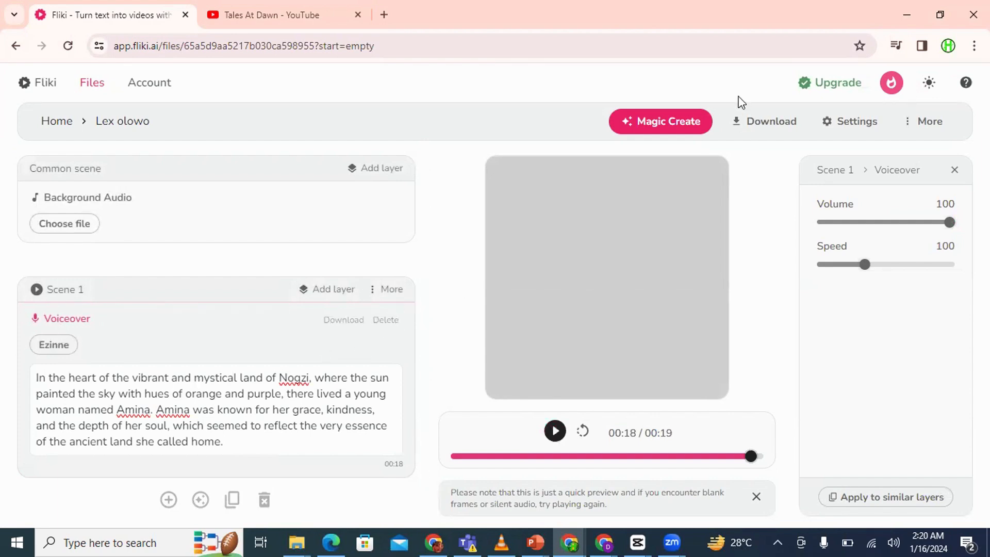
Start a new export of the voiceover file for download and allow the site's notifications.
left_click(743, 122)
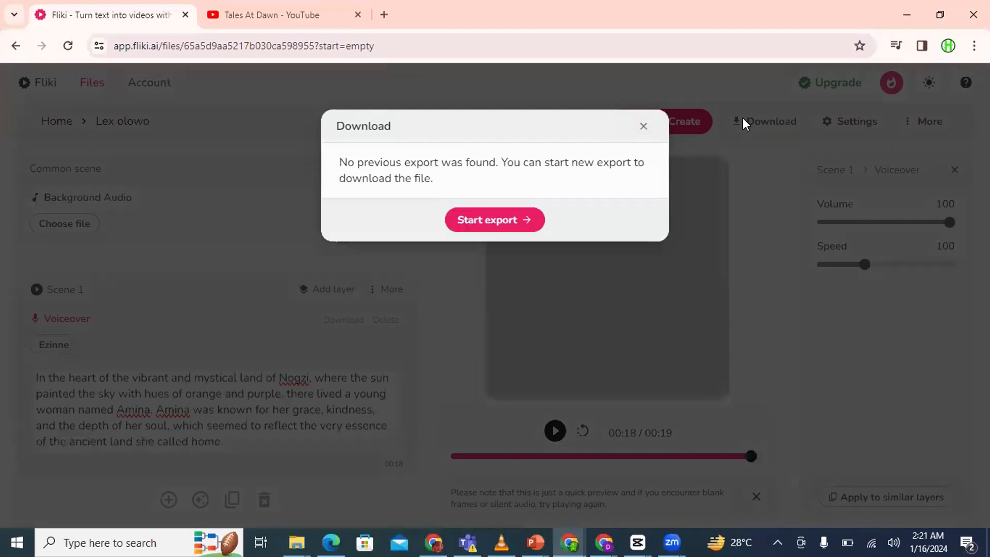
left_click(510, 223)
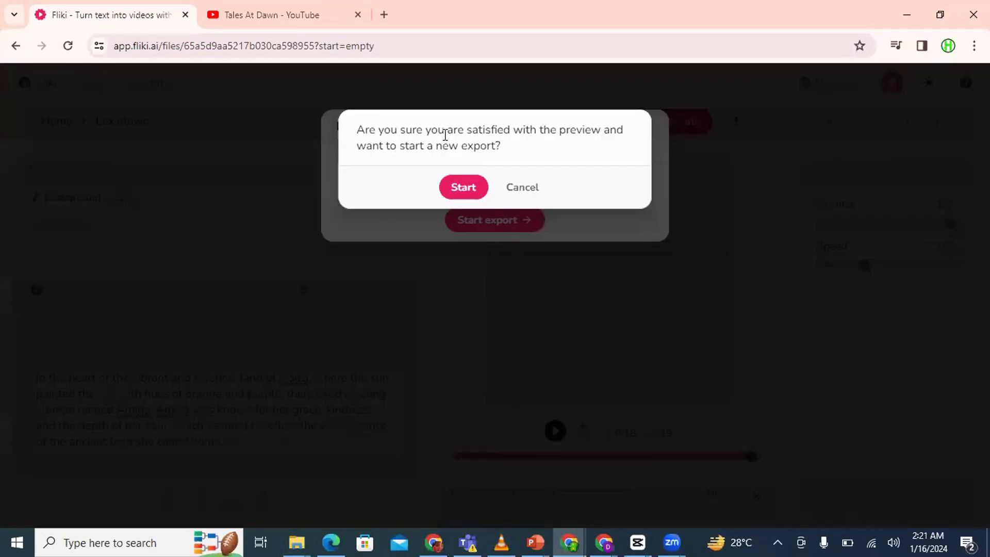
left_click(453, 191)
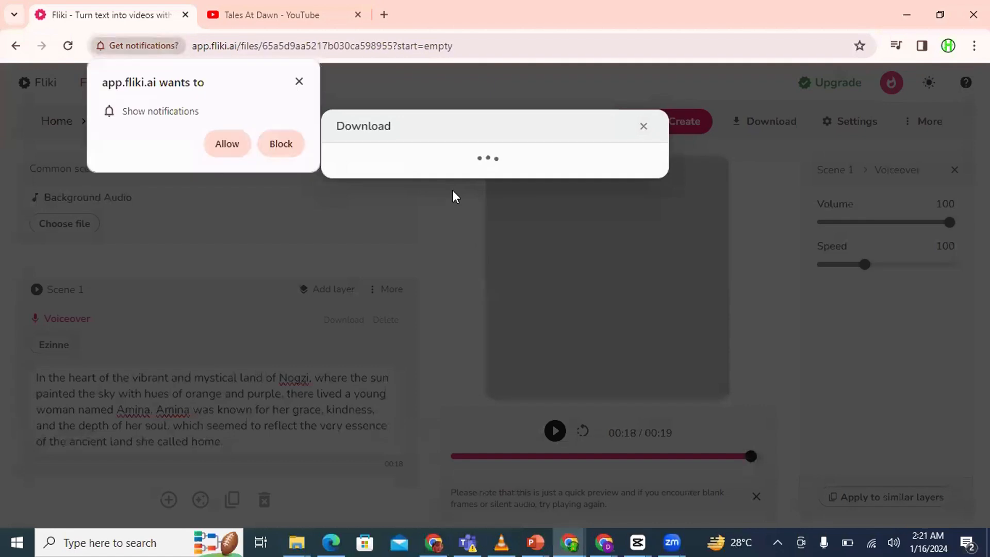
left_click(224, 139)
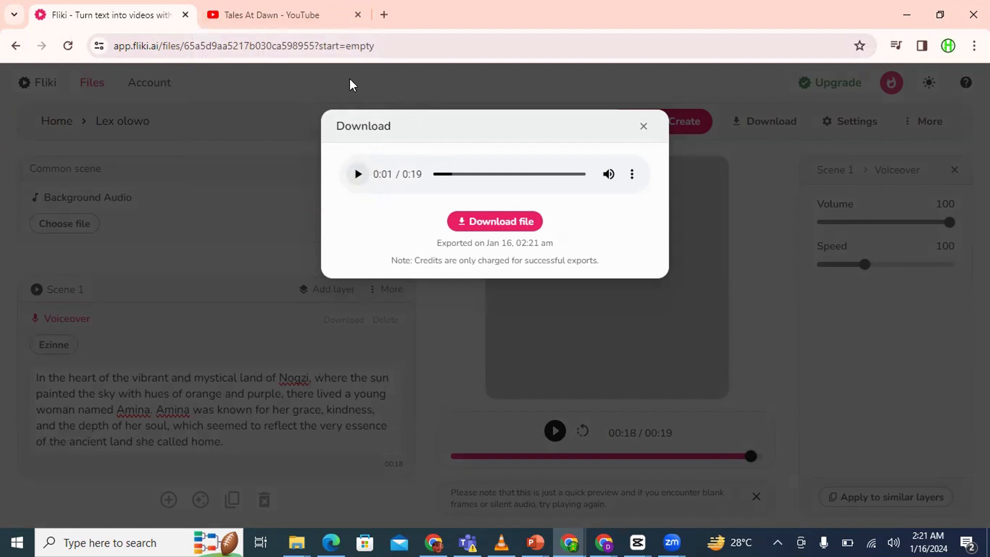
Find Leonardo AI through a web search in a new tab, launch its app and open Image Generation.
left_click(313, 16)
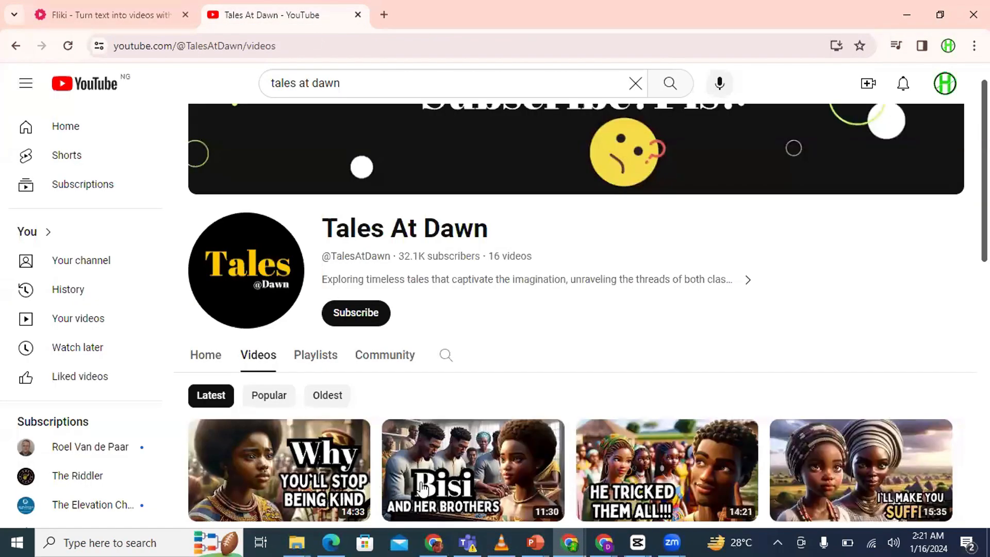
left_click(384, 15)
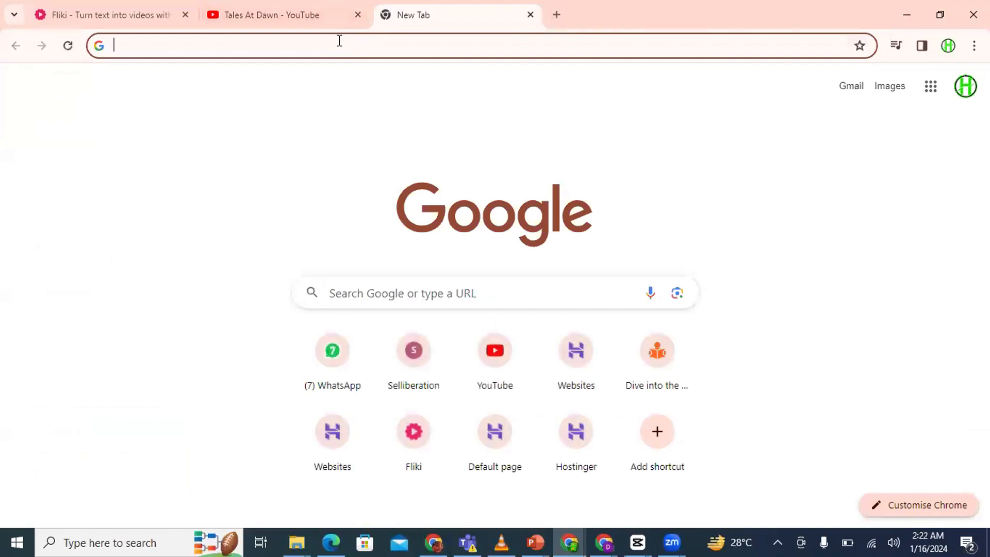
type("l")
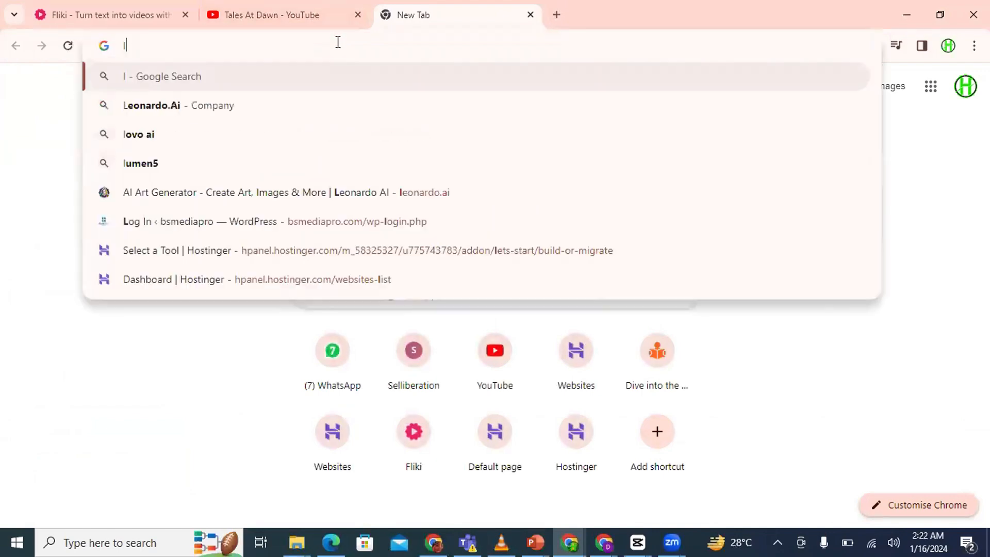
left_click(154, 105)
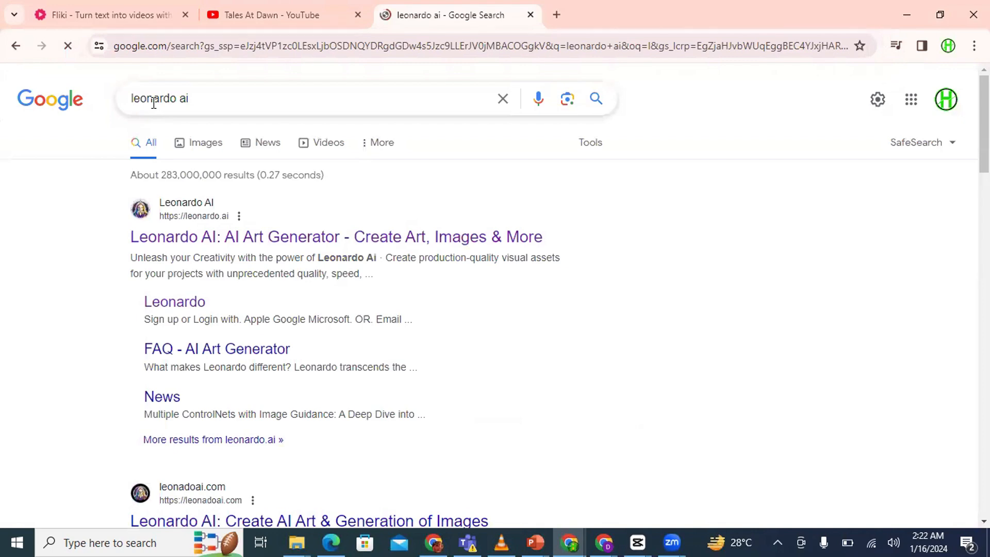
left_click(211, 240)
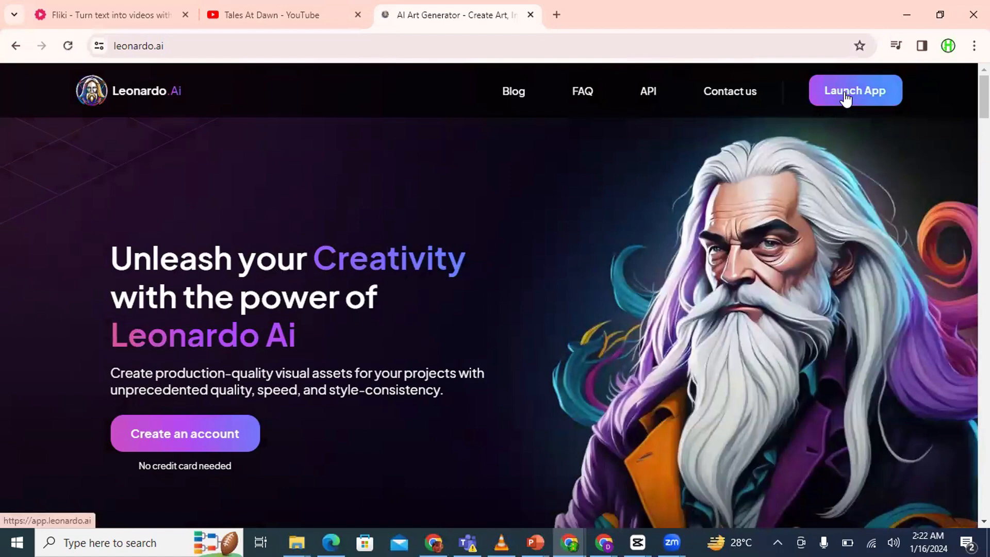
left_click(846, 96)
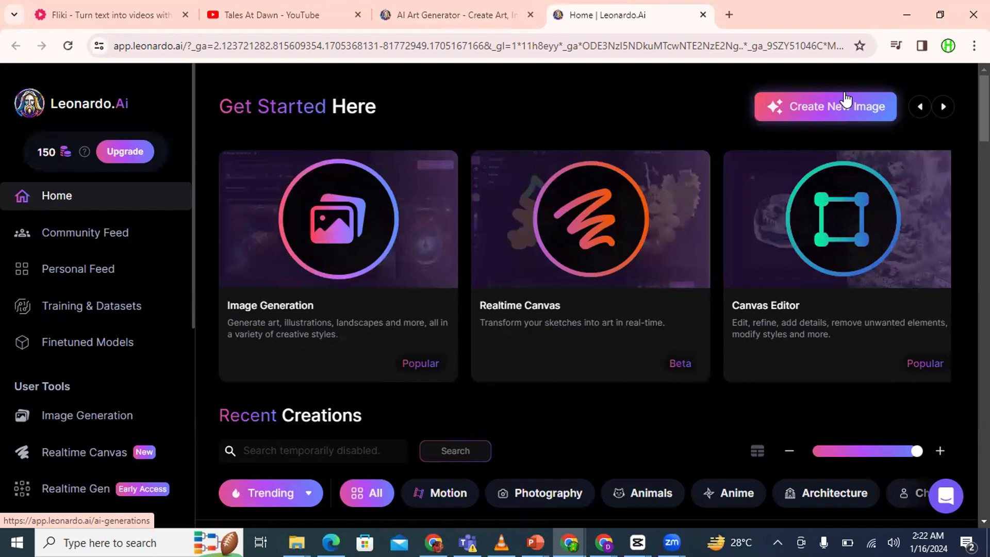
left_click(360, 263)
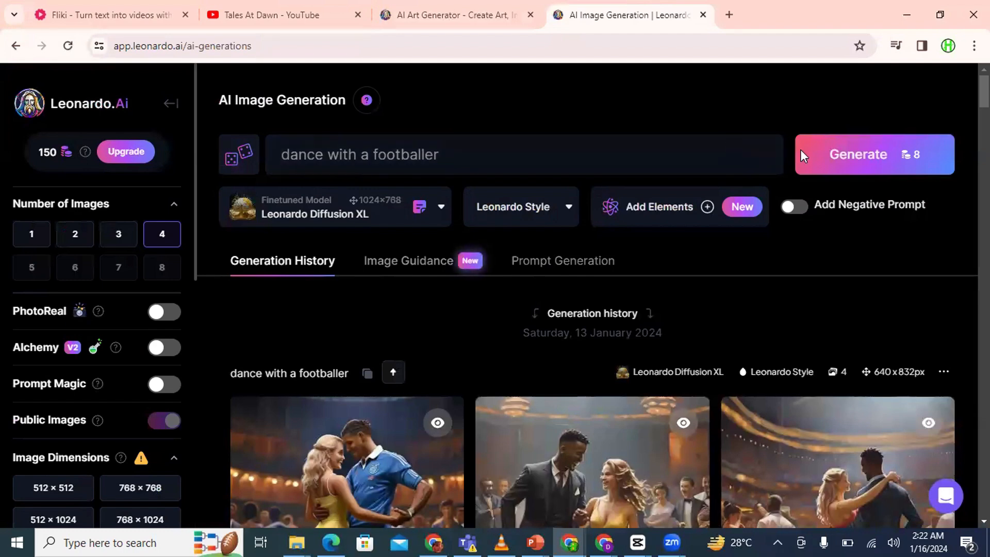
Clear the old prompt "dance with a footballer" from the AI Image Generation prompt.
double_click(554, 143)
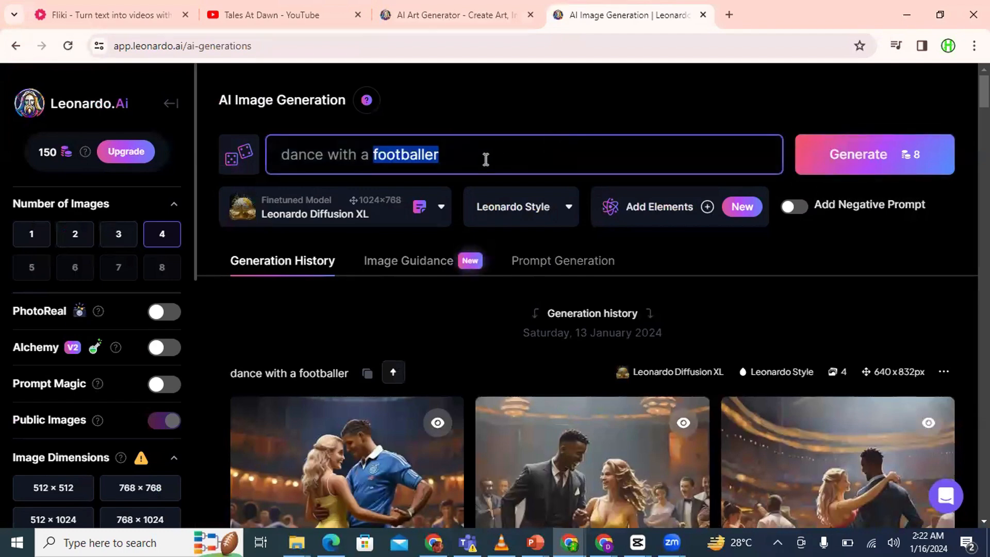
left_click(486, 159)
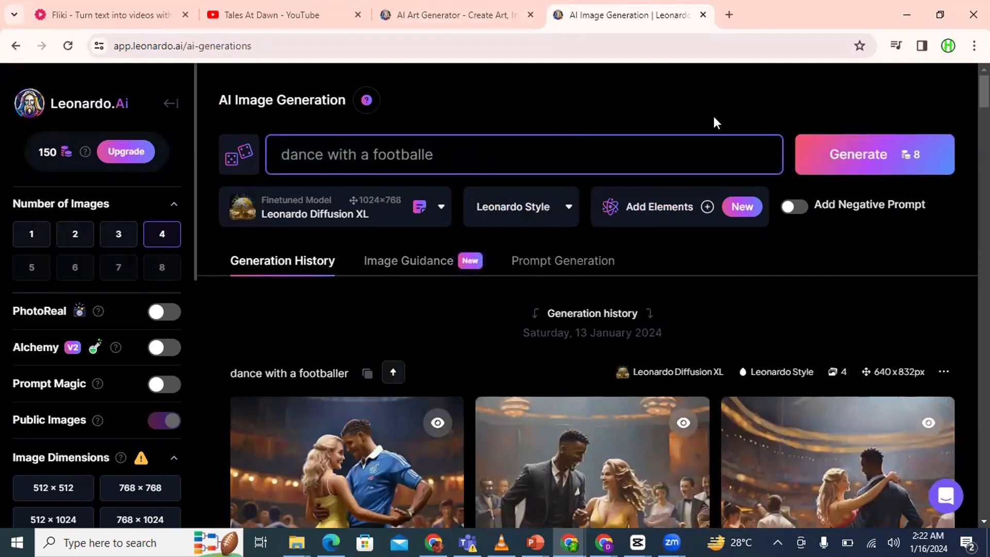
key("BackSpace")
key("BackSpace")
key("BackSpace")
key("BackSpace")
key("BackSpace")
key("BackSpace")
key("BackSpace")
key("BackSpace")
key("BackSpace")
key("BackSpace")
key("BackSpace")
key("BackSpace")
key("BackSpace")
key("BackSpace")
key("BackSpace")
key("BackSpace")
key("BackSpace")
key("BackSpace")
key("BackSpace")
key("BackSpace")
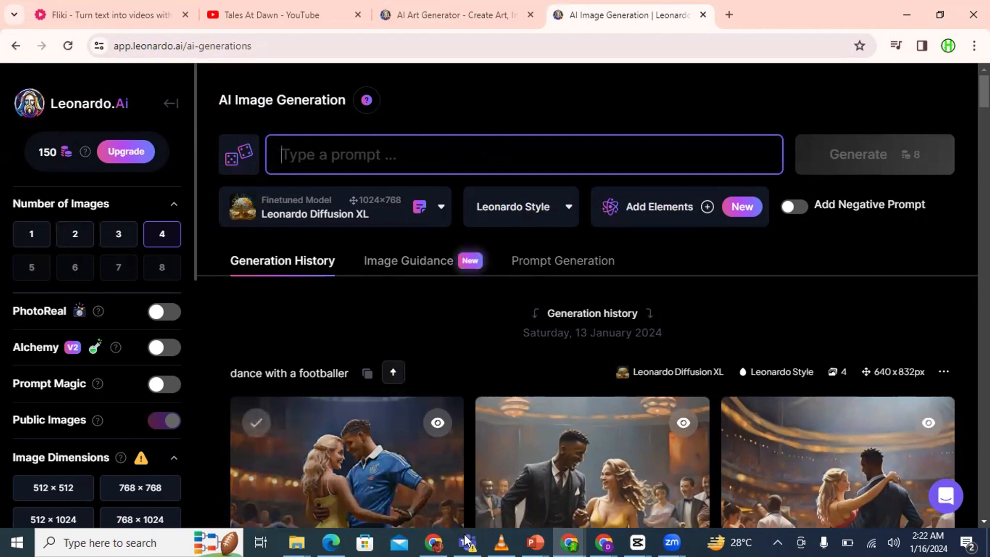
Switch to the ChatGPT story and copy the phrase "vibrant and mystical land" from its first paragraph.
left_click(441, 540)
left_click(436, 345)
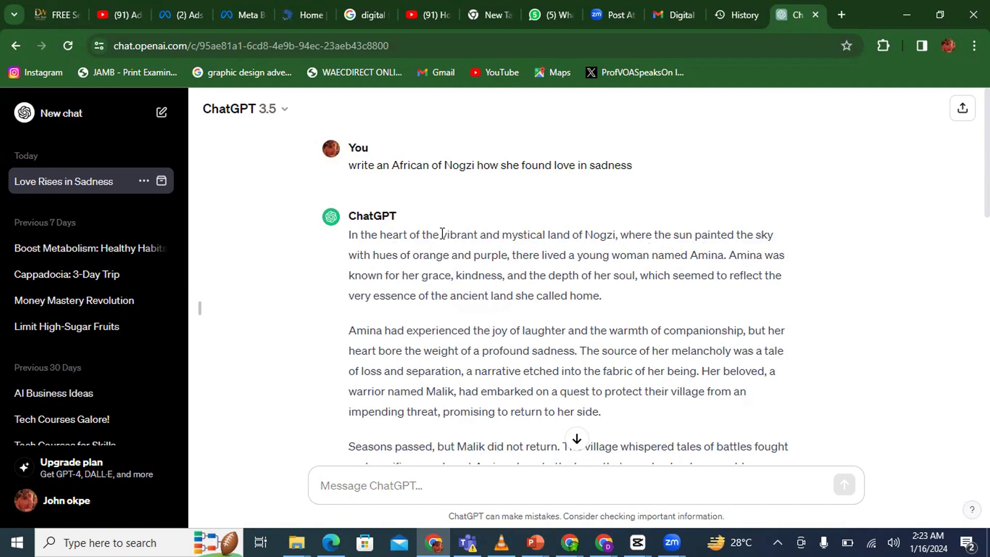
left_click_drag(442, 234, 570, 234)
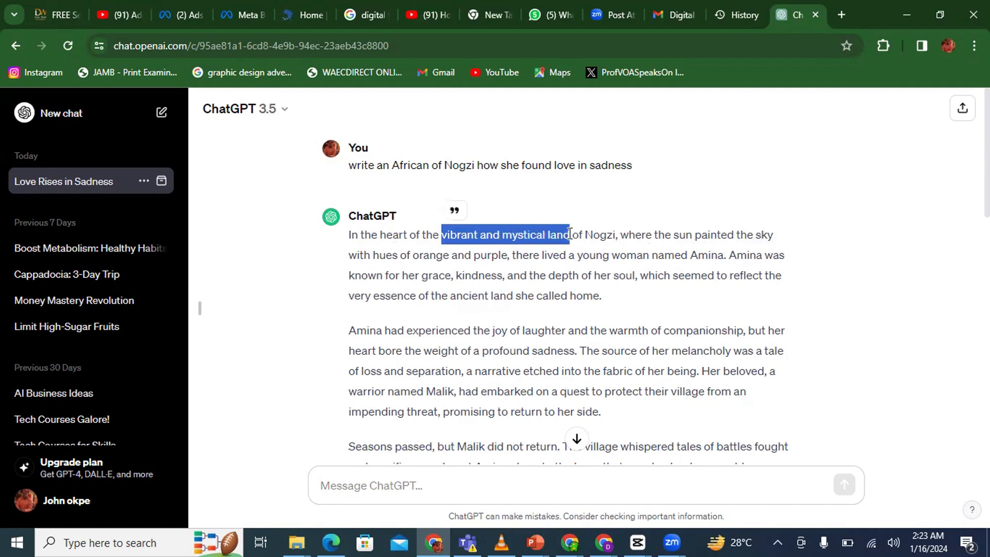
right_click(570, 233)
left_click(593, 249)
mouse_move(571, 542)
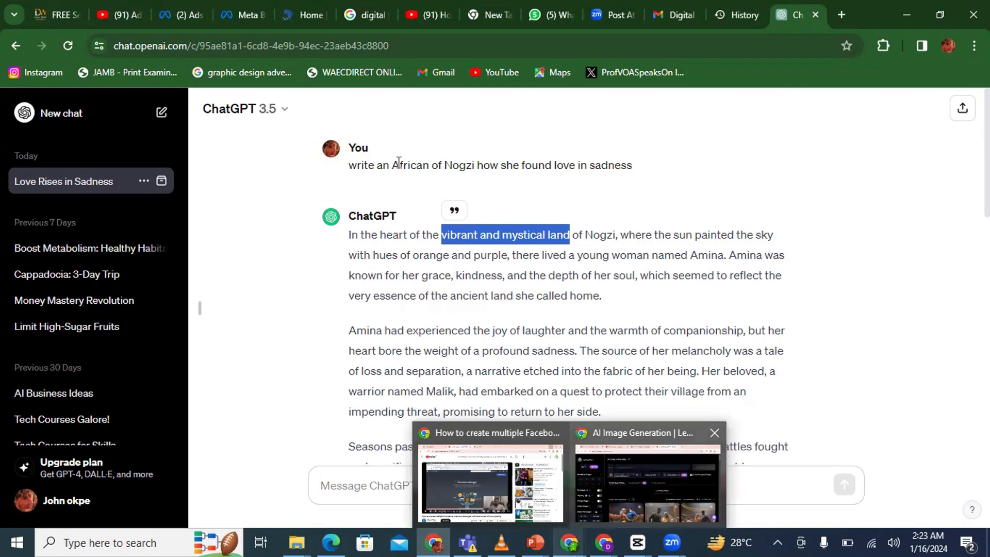
Return to Leonardo AI, insert the copied phrase with "African" added, and generate images for "vibrant African and mystical land".
left_click(648, 482)
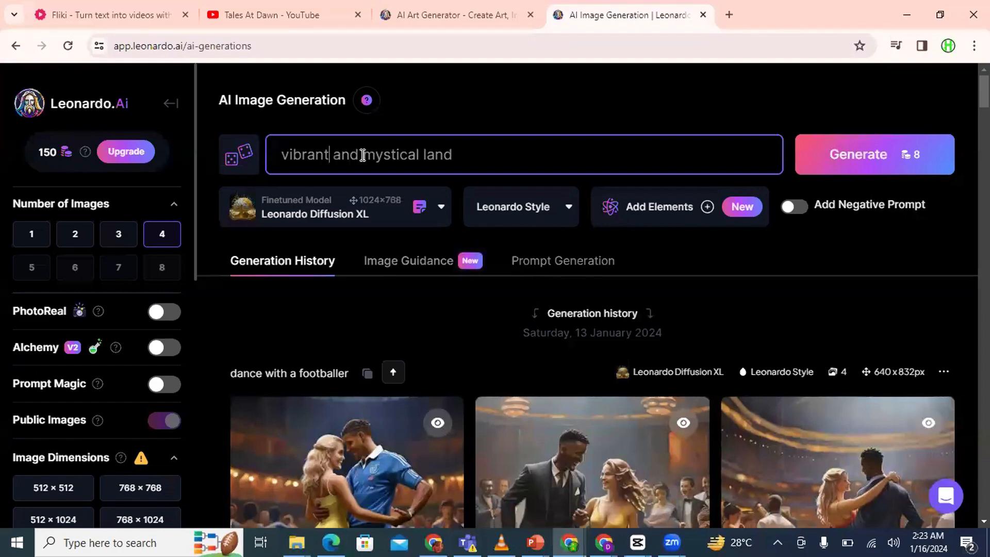
type("A")
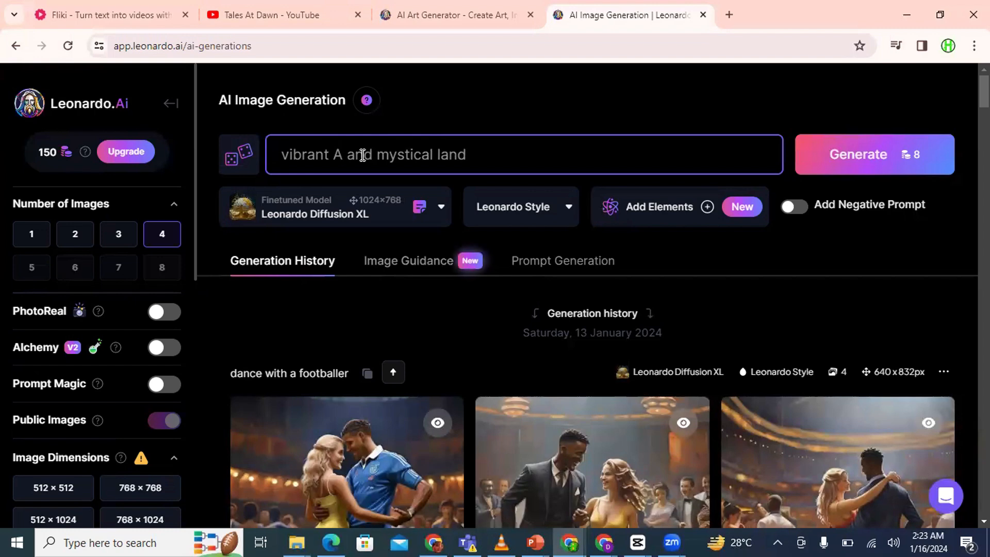
type("frica")
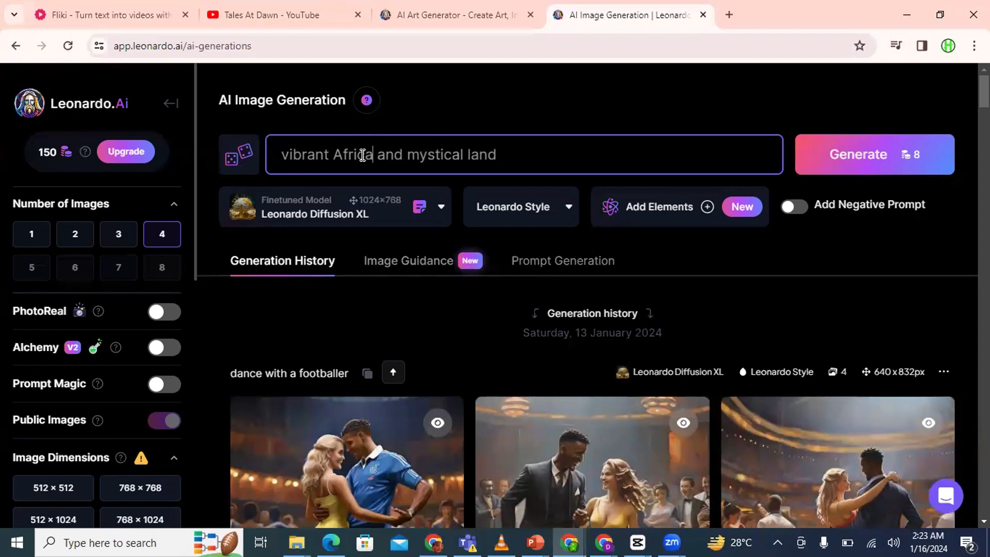
type("n")
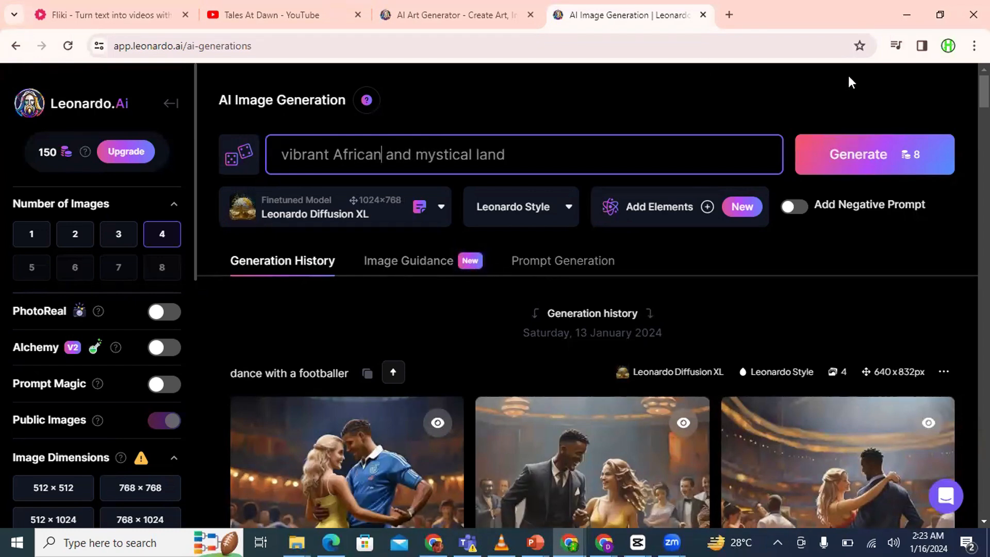
left_click(841, 157)
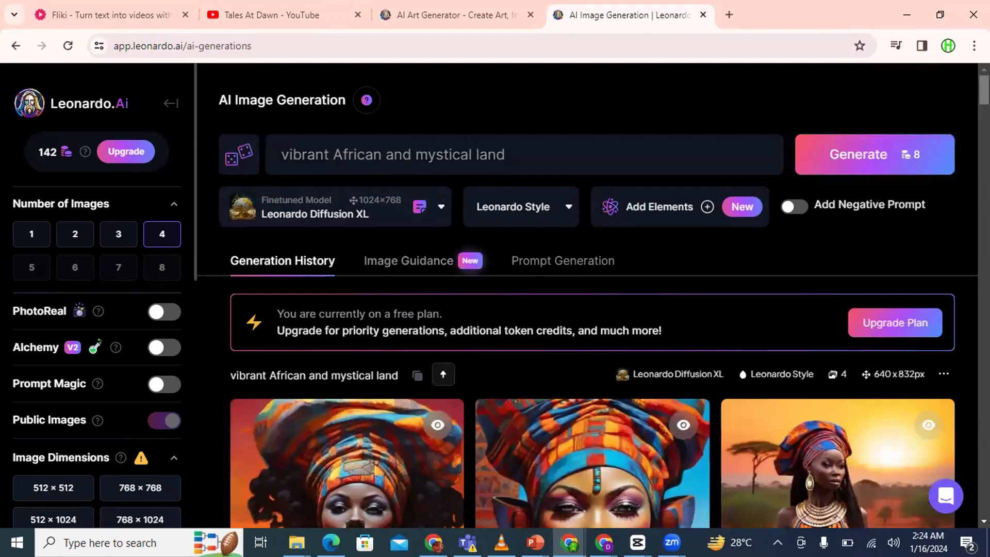
Examine the images generated for the "vibrant African and mystical land" prompt.
scroll(593, 294, "down", 5)
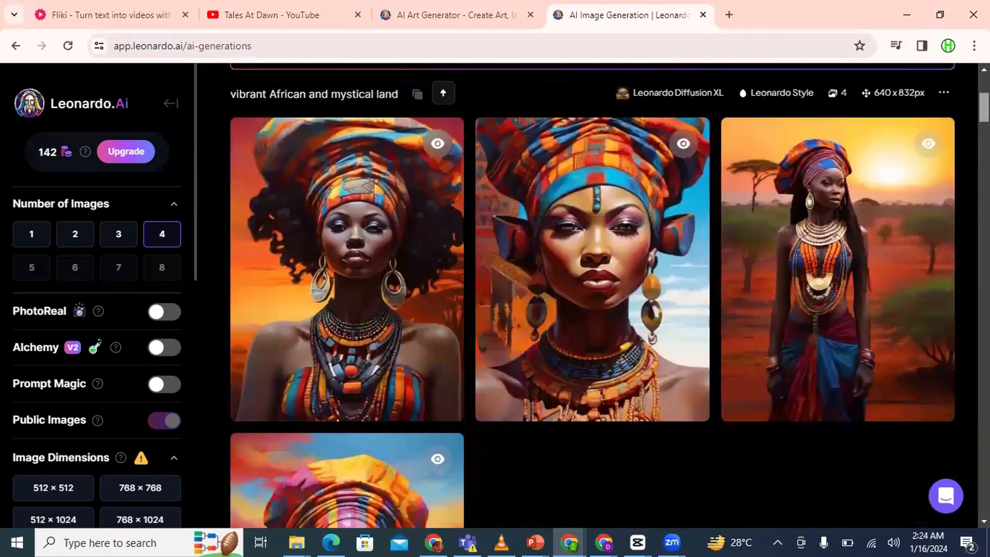
scroll(593, 294, "down", 5)
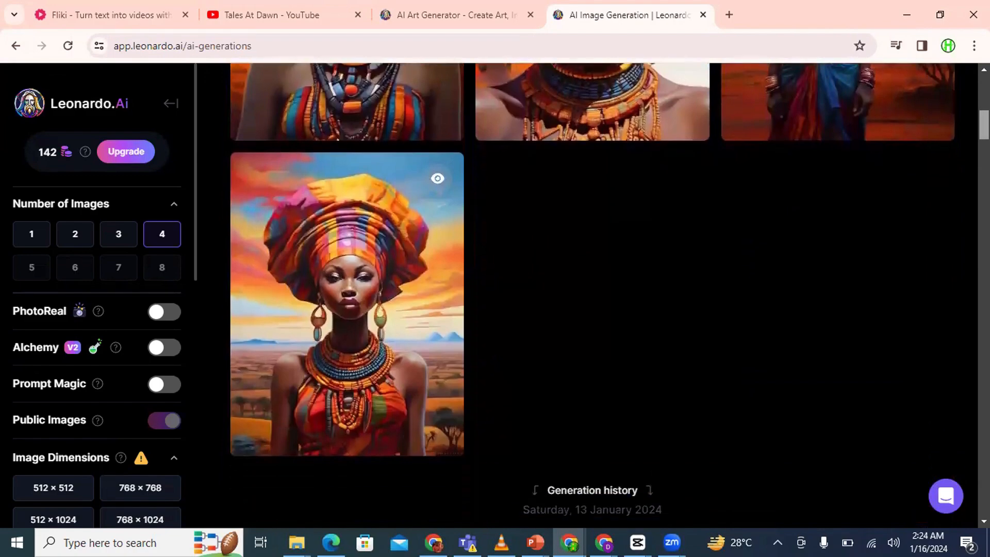
scroll(593, 294, "up", 10)
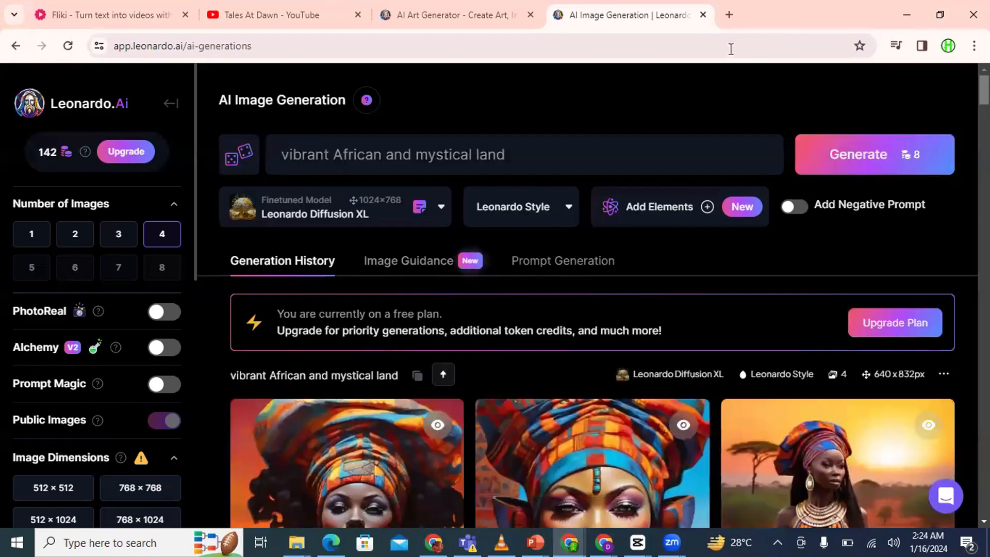
left_click(386, 160)
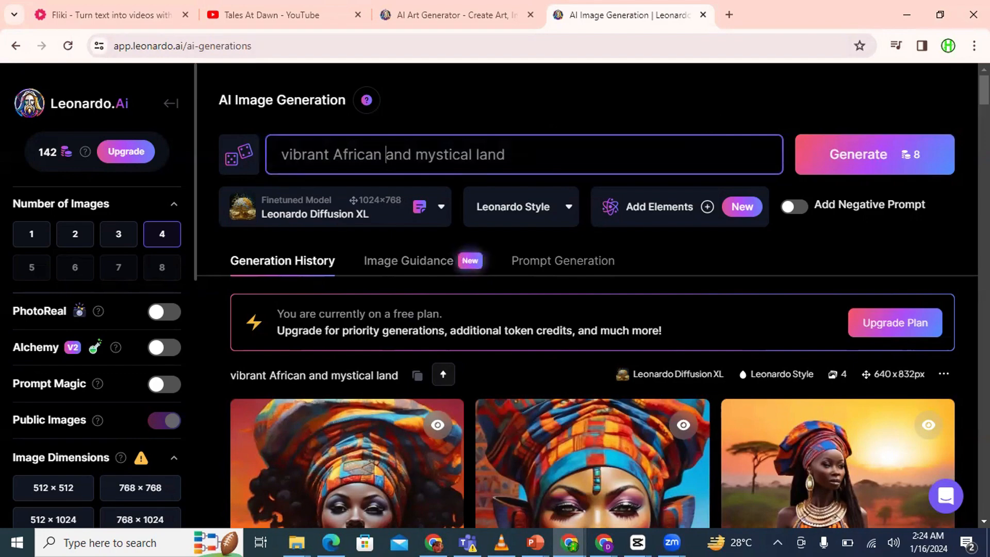
scroll(592, 294, "down", 5)
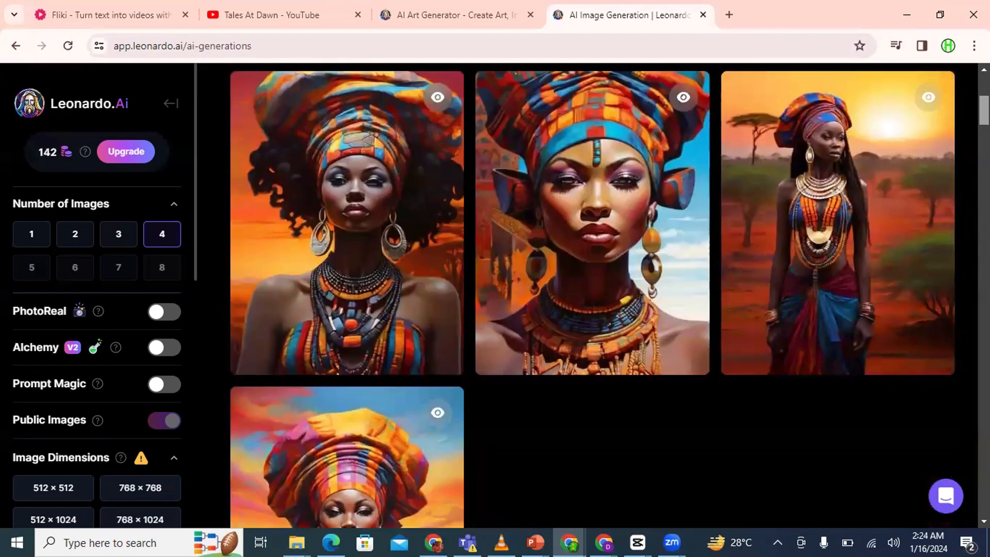
scroll(592, 294, "down", 2)
scroll(592, 294, "up", 7)
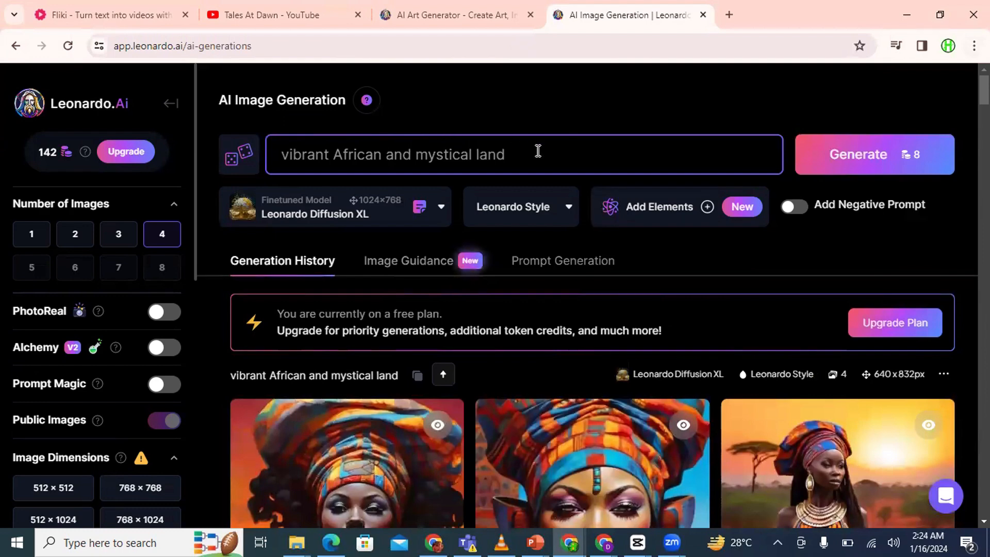
Remove "and mystical" from the image prompt and generate a new set of images for "vibrant African land".
left_click(474, 158)
key("BackSpace")
key("BackSpace")
key("BackSpace")
key("BackSpace")
key("BackSpace")
key("BackSpace")
key("BackSpace")
key("BackSpace")
key("BackSpace")
key("BackSpace")
key("BackSpace")
key("BackSpace")
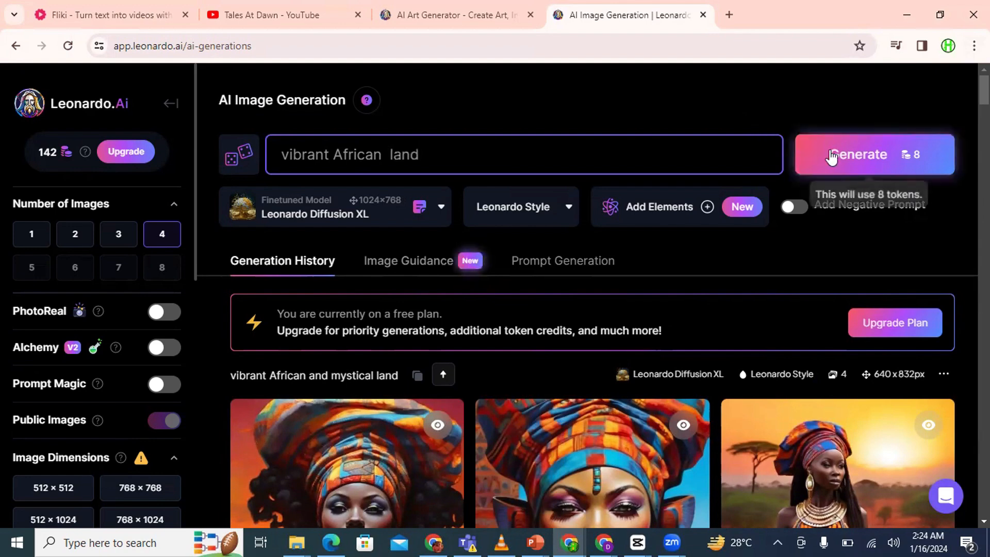
left_click(809, 155)
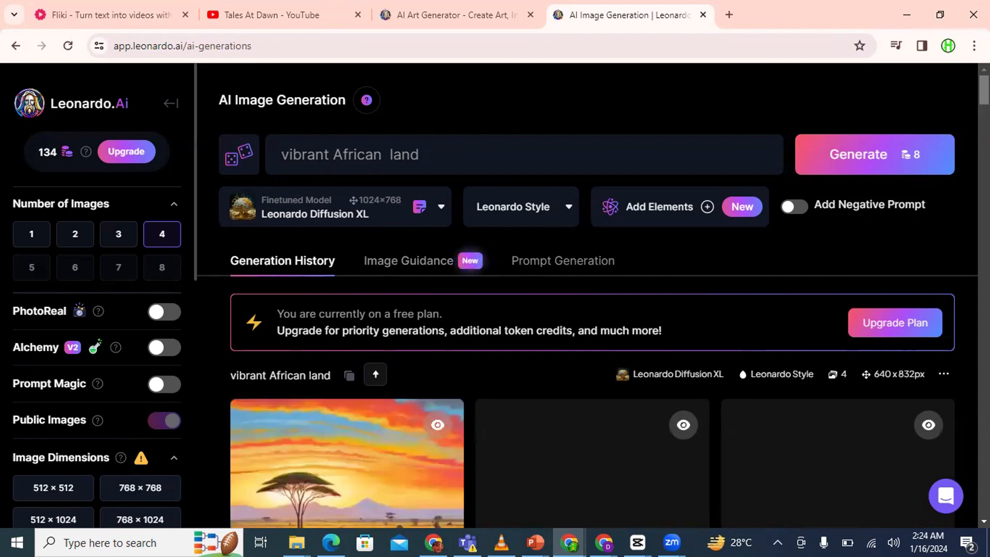
Review the images generated for "vibrant African land" and compare them with the previous set.
scroll(587, 297, "down", 5)
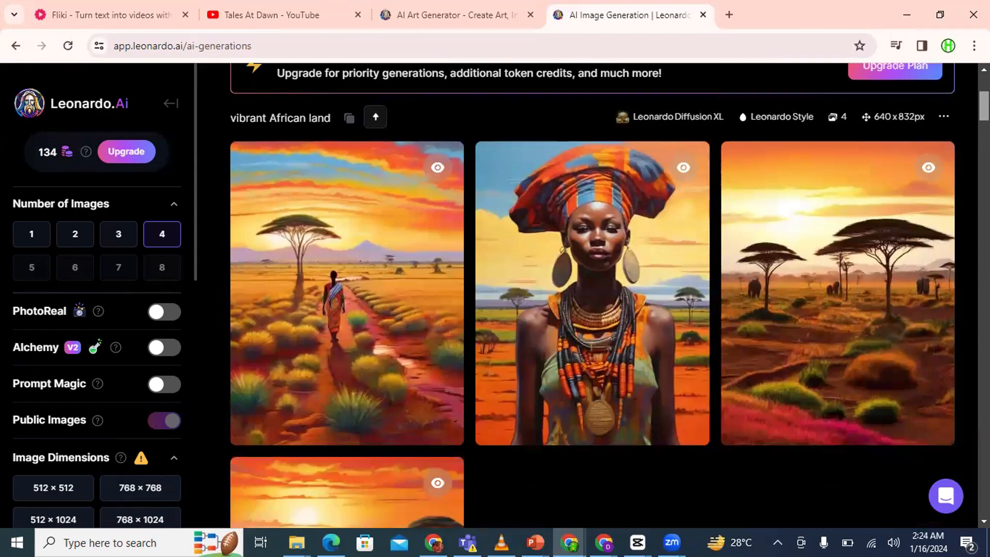
scroll(592, 296, "down", 5)
scroll(592, 295, "down", 7)
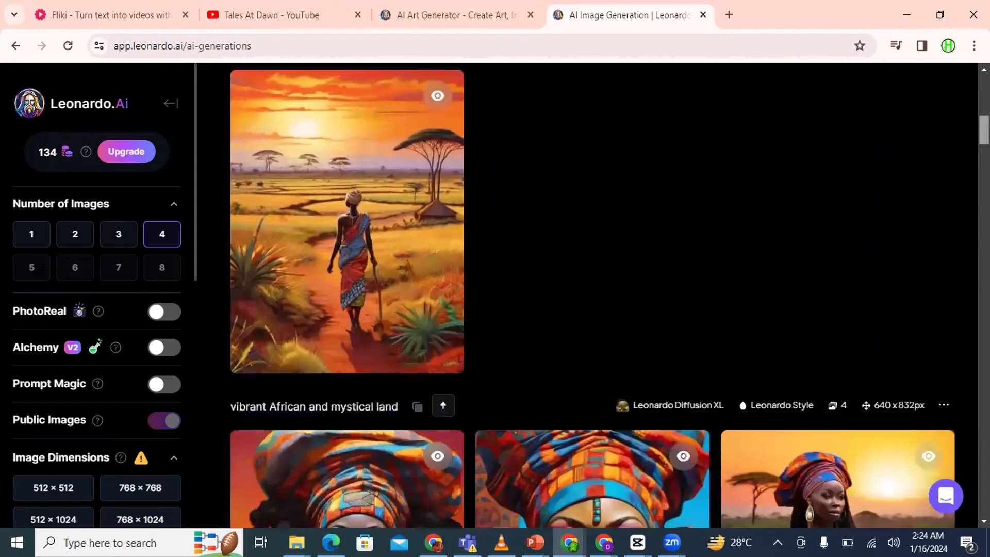
scroll(592, 296, "up", 10)
scroll(591, 295, "up", 3)
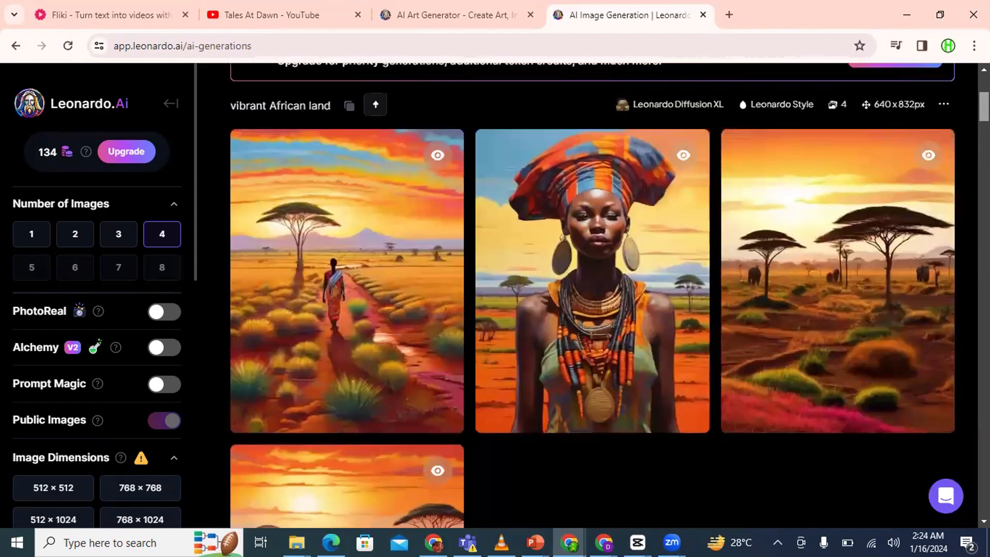
scroll(592, 295, "down", 2)
scroll(534, 307, "up", 3)
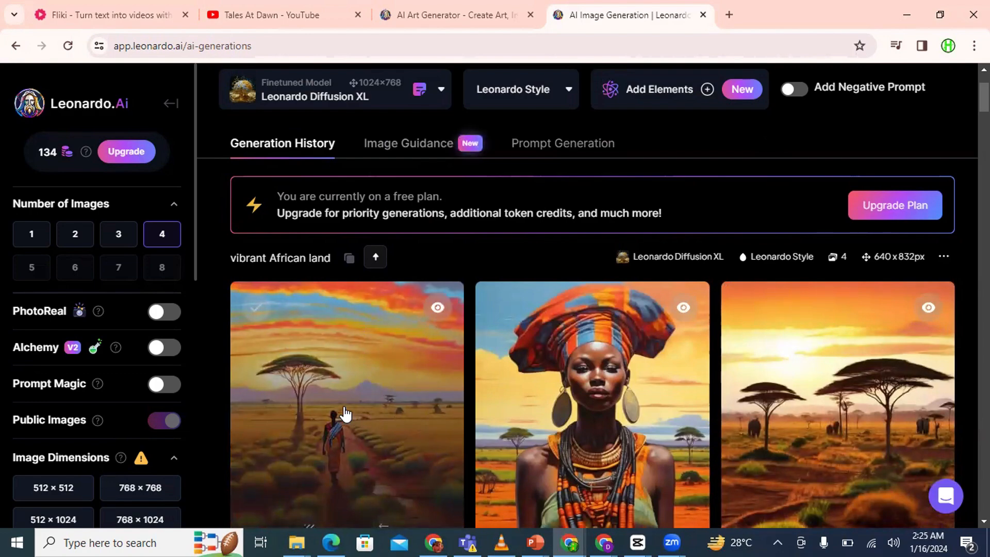
Open the Tales At Dawn video "Why She STOPPED Being Too KIND to the VILLAGERS", skip its advert and pause it.
left_click(279, 7)
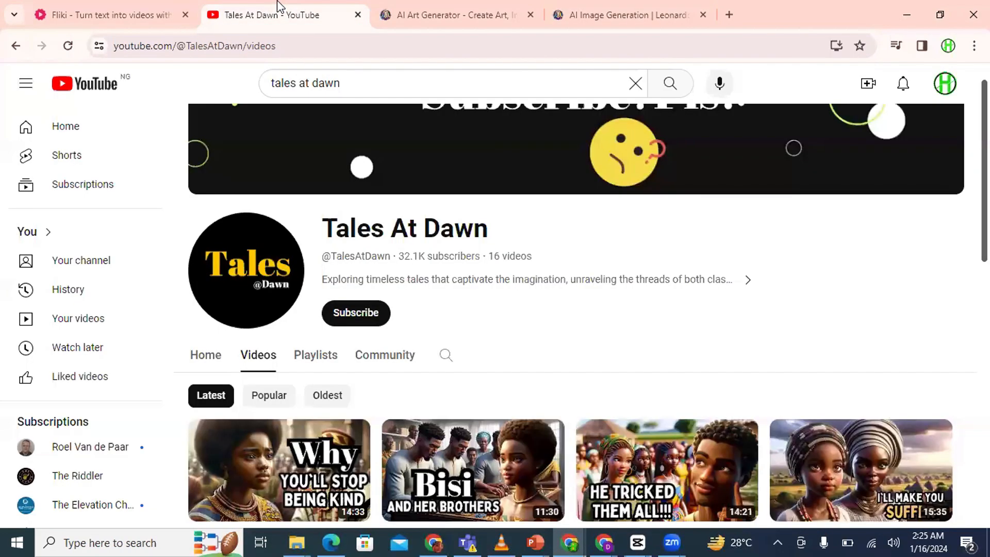
left_click(305, 490)
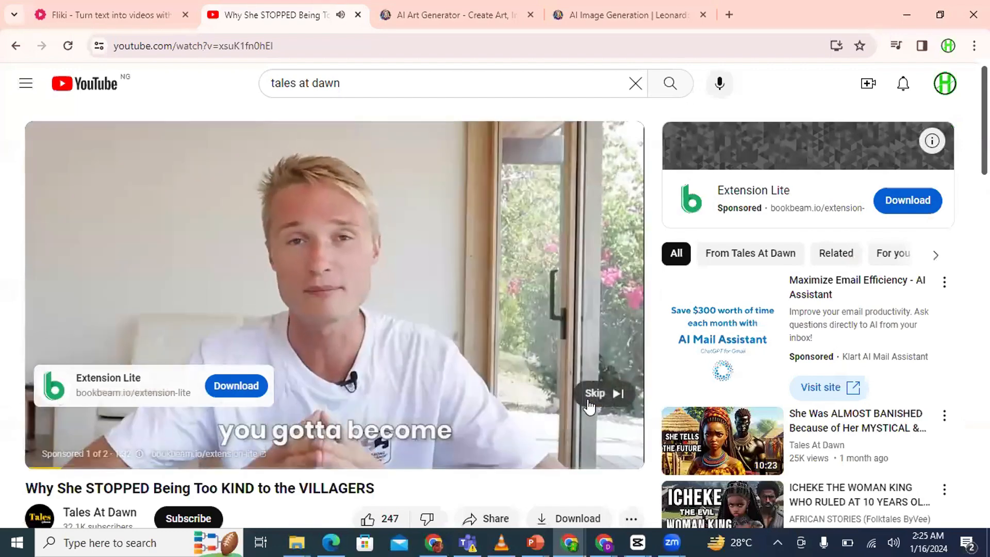
left_click(598, 394)
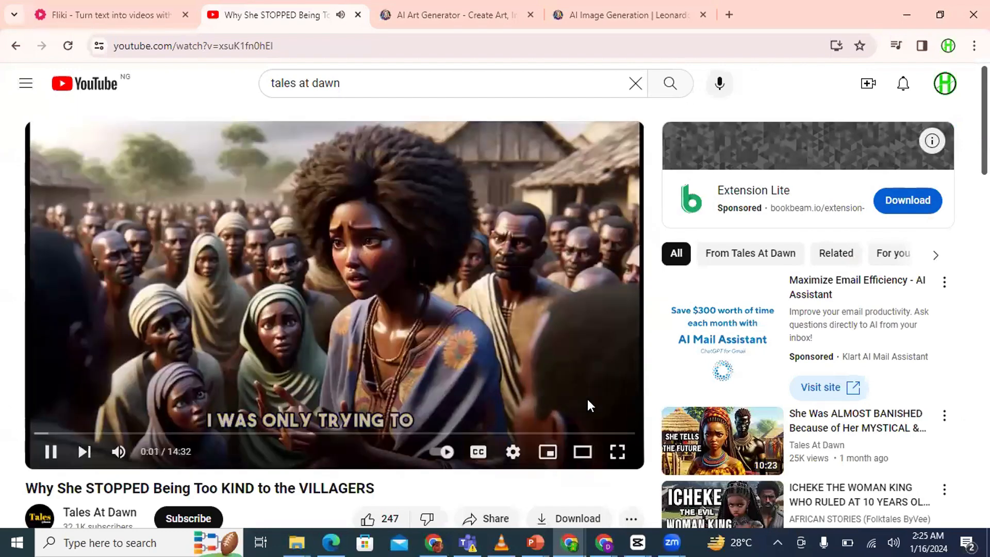
left_click(587, 399)
Examine the characters and village scenes at several points across the paused Tales At Dawn video.
left_click_drag(91, 433, 79, 433)
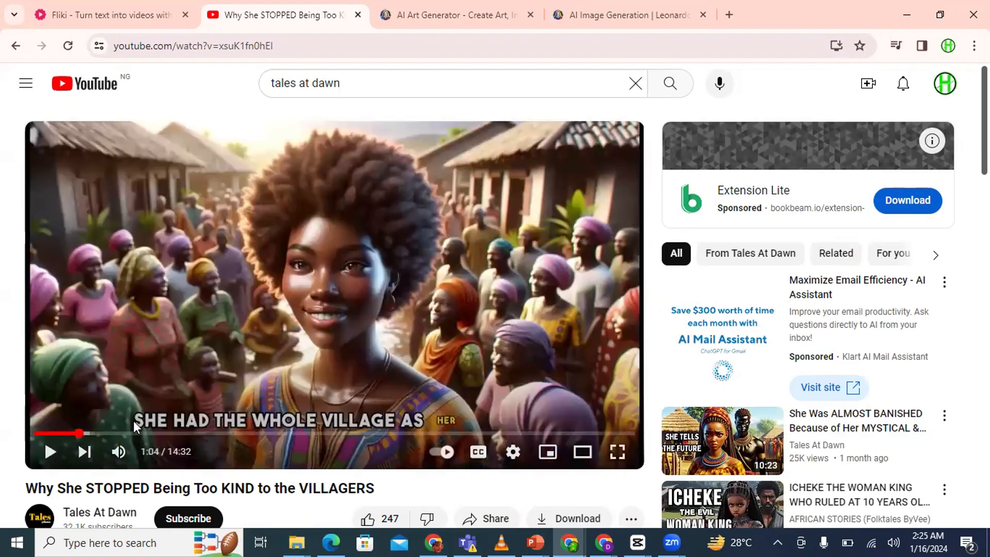
left_click_drag(145, 433, 611, 437)
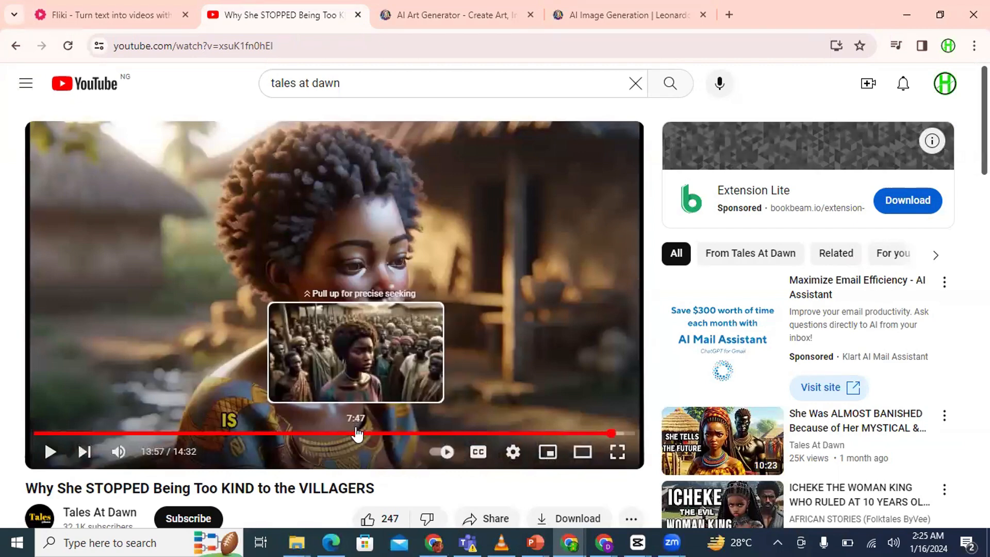
left_click(357, 433)
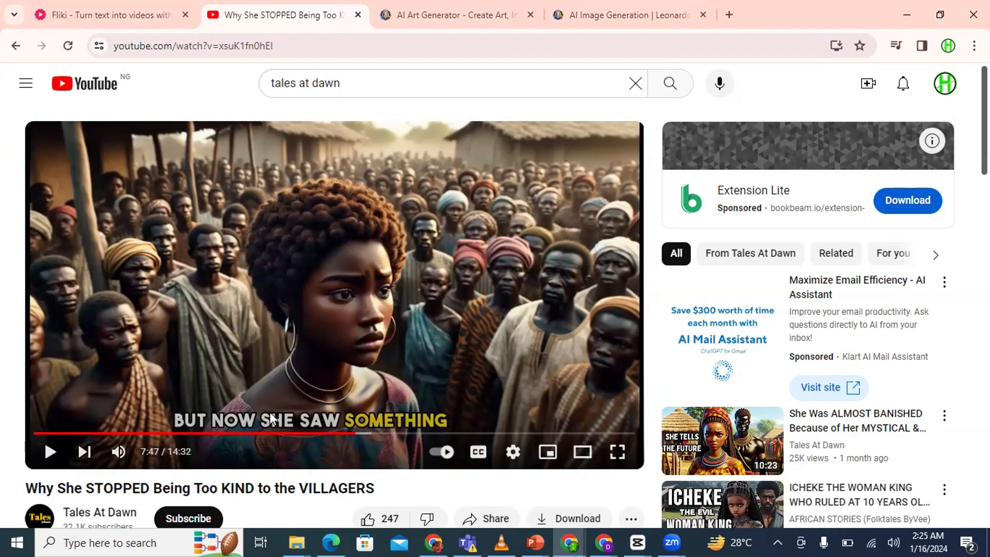
left_click(203, 435)
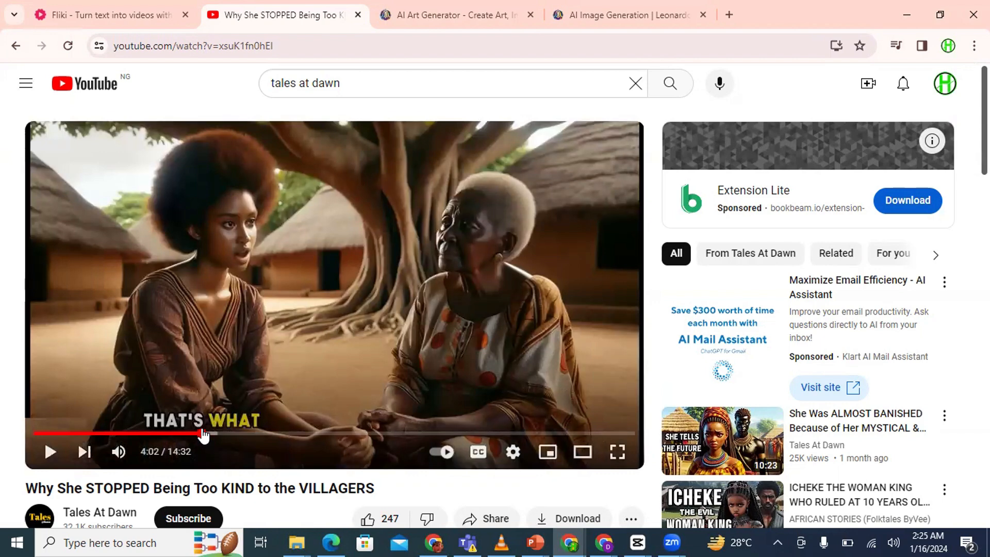
left_click_drag(203, 434, 146, 439)
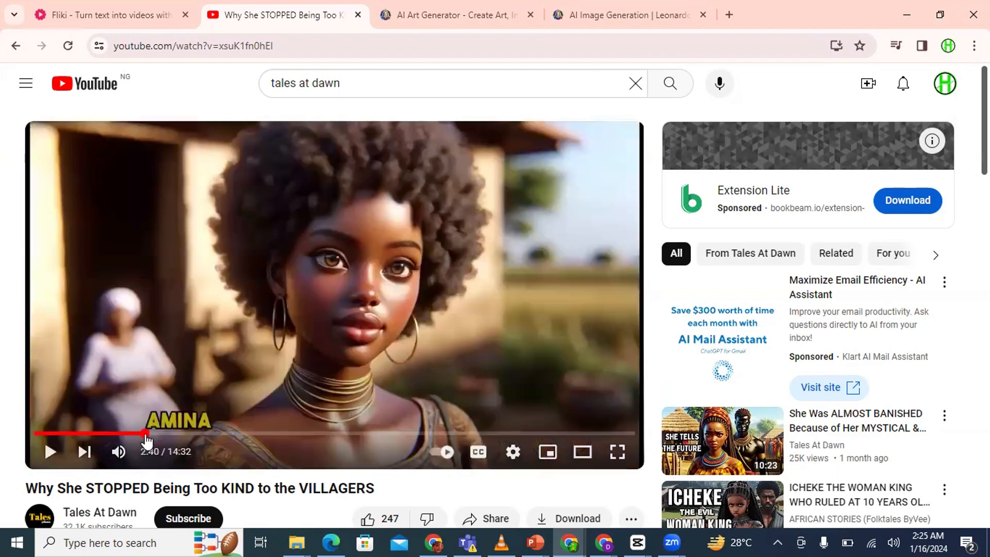
left_click(598, 434)
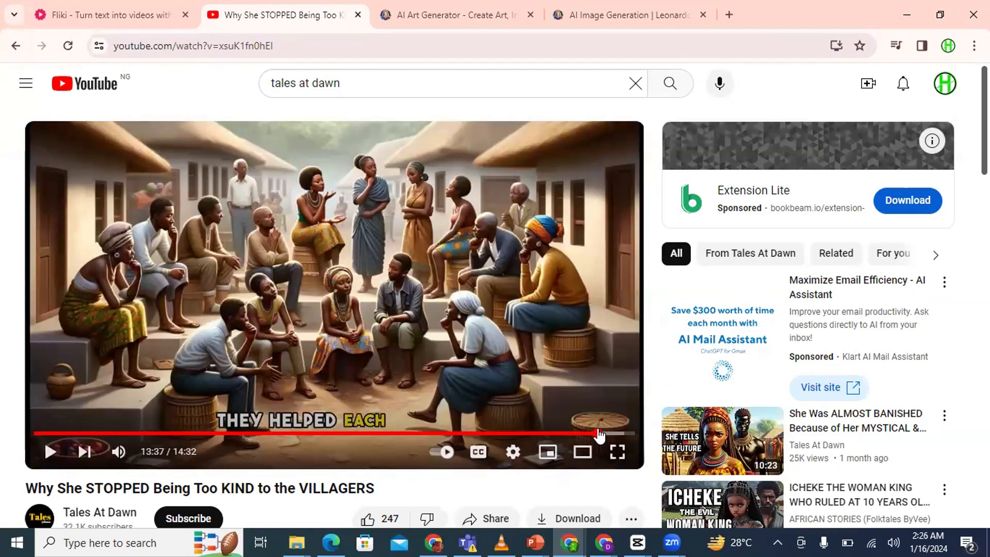
left_click(556, 433)
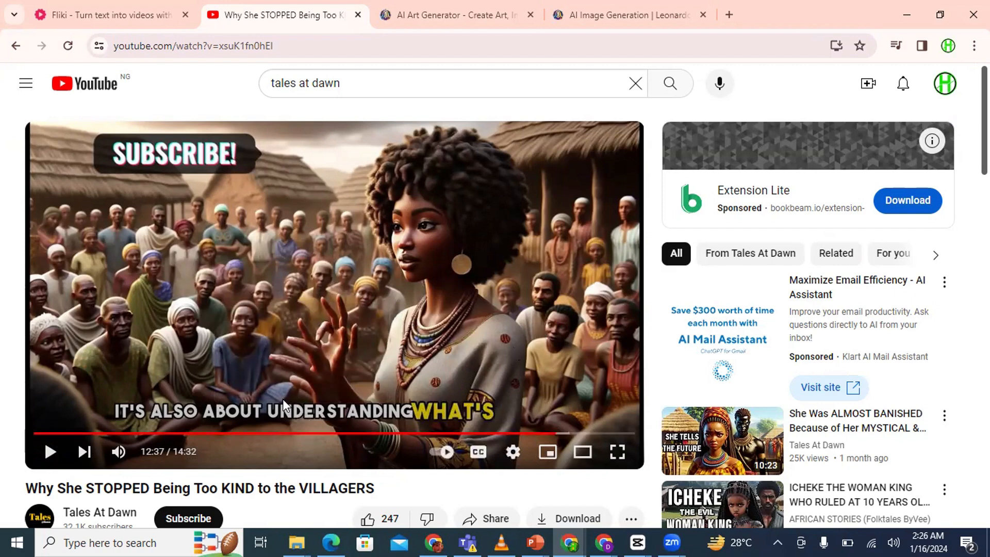
left_click(328, 435)
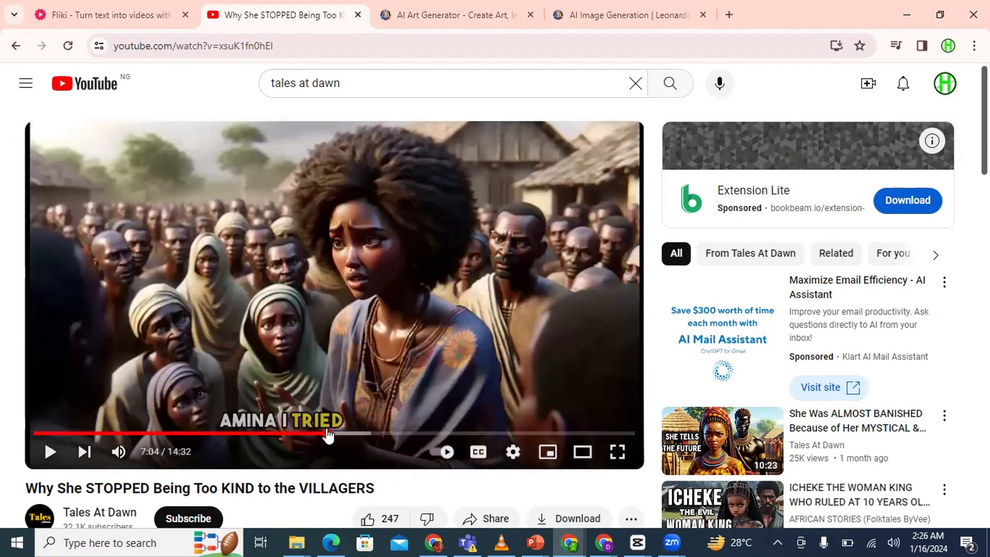
Return to Leonardo AI's image generation page and replace the prompt with "AFrican Farm and boy working".
left_click(626, 15)
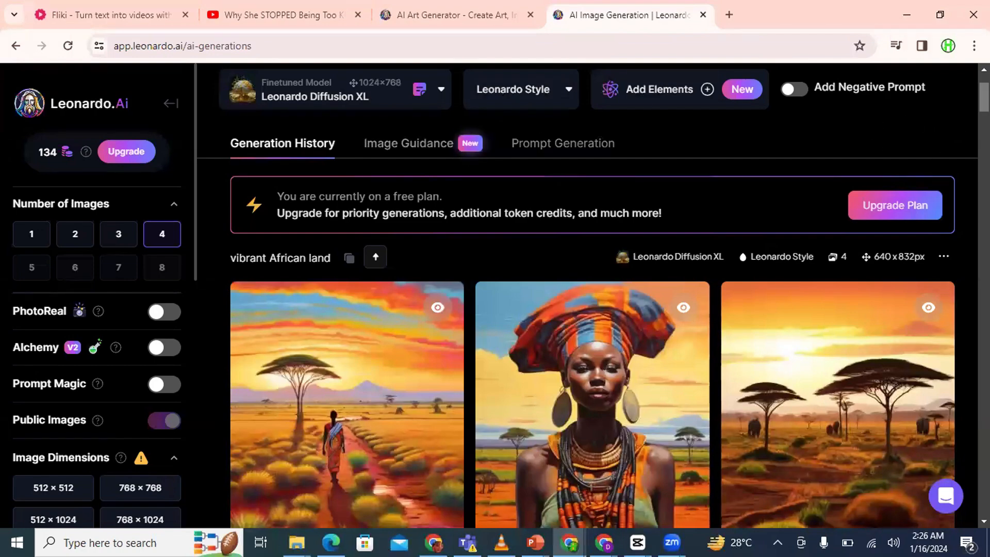
scroll(944, 477, "up", 2)
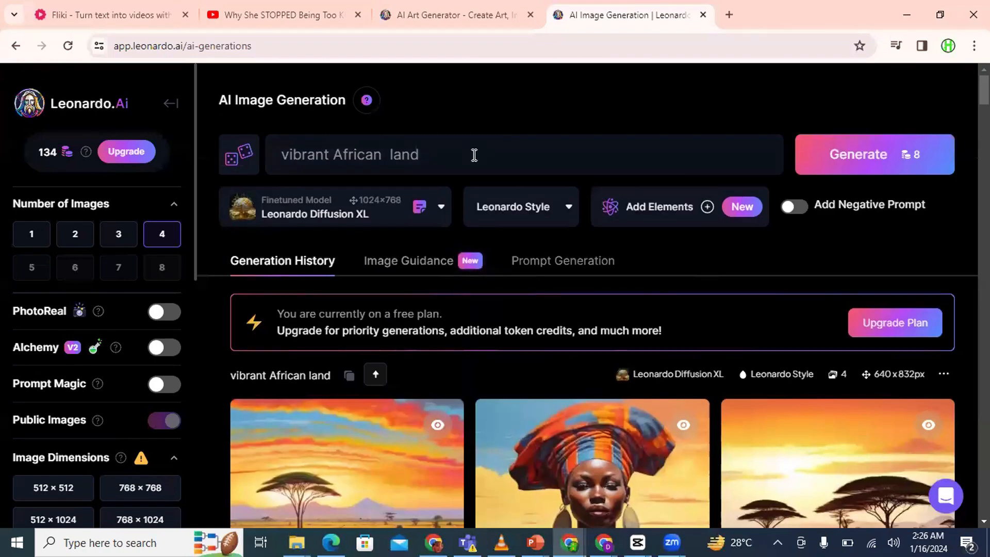
double_click(474, 155)
triple_click(474, 155)
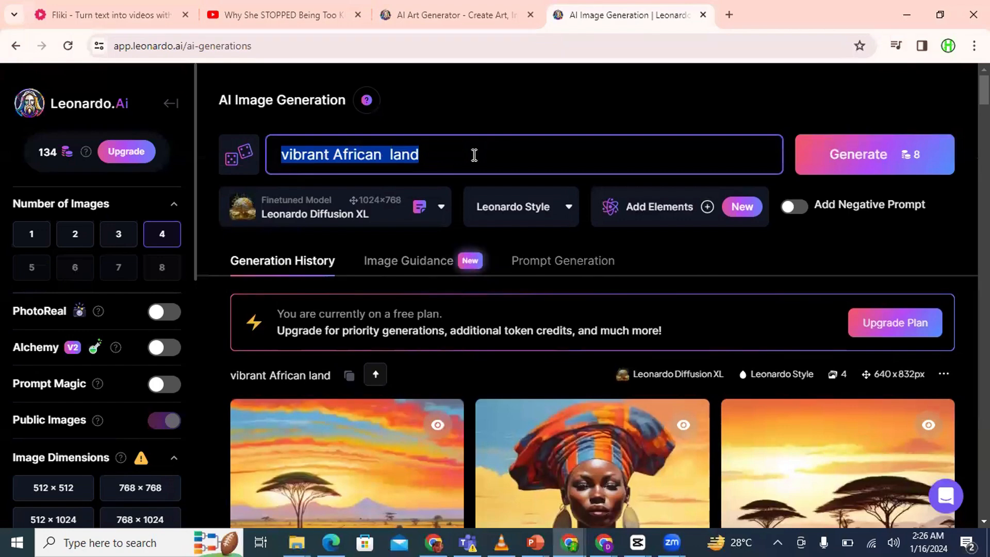
type("AF")
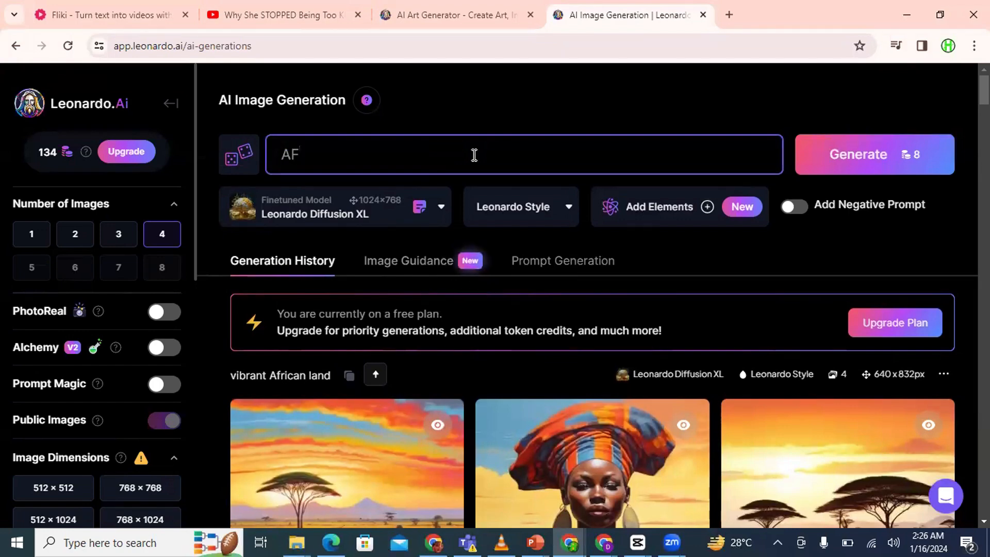
type("rica")
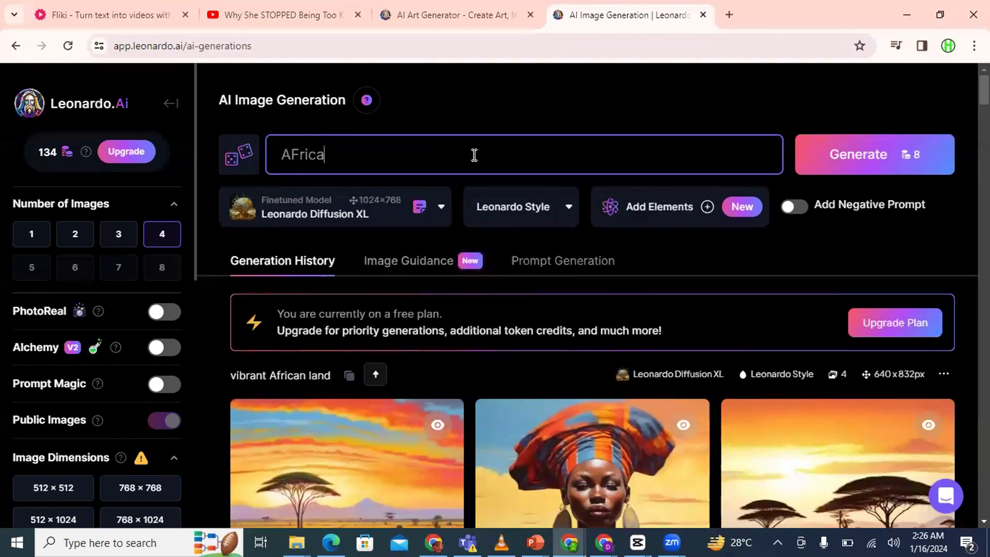
type("n Faa")
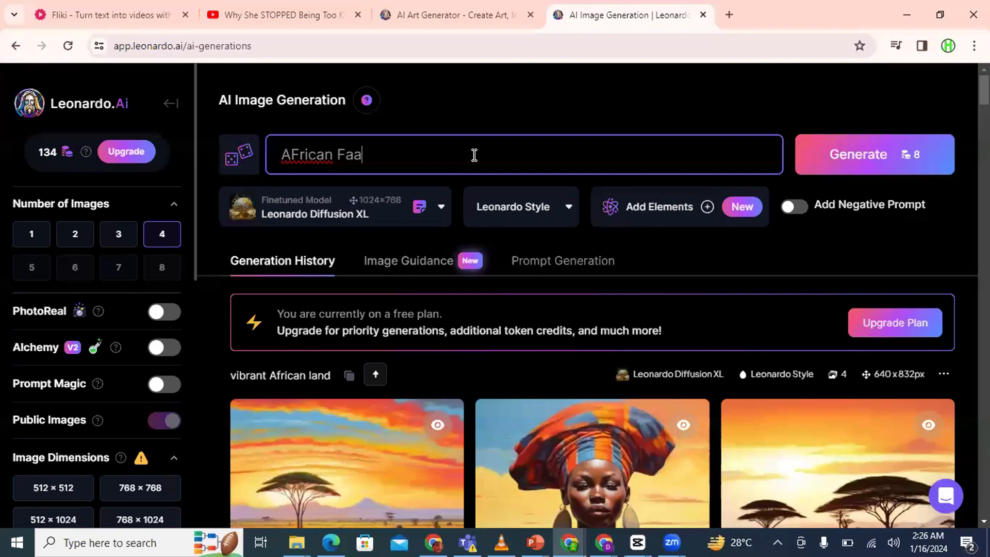
key("BackSpace")
type("rm")
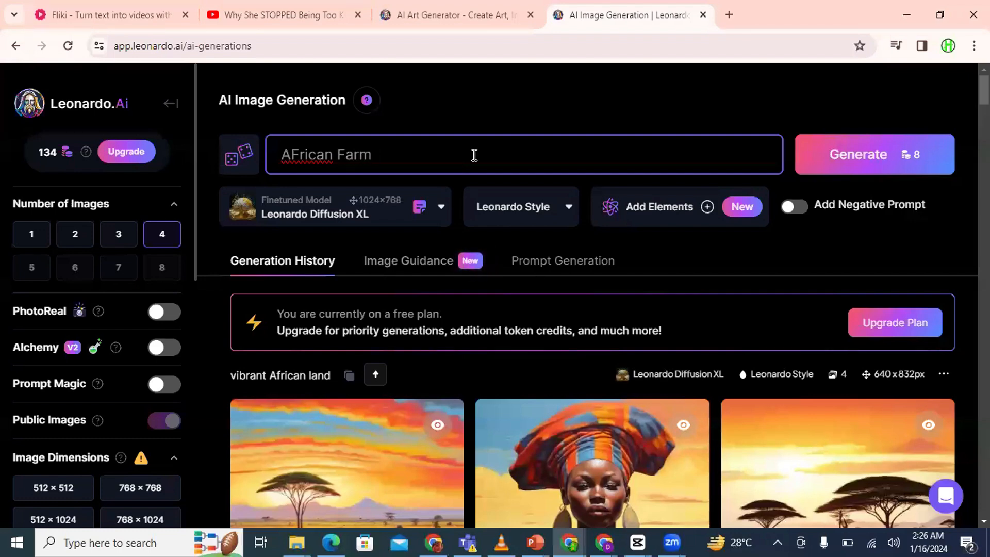
type(" an")
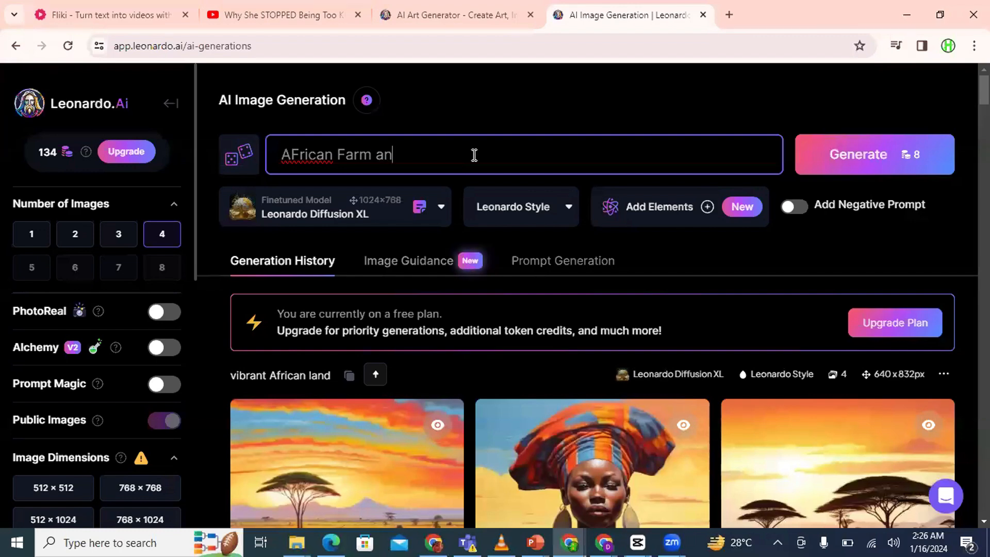
type("d bo")
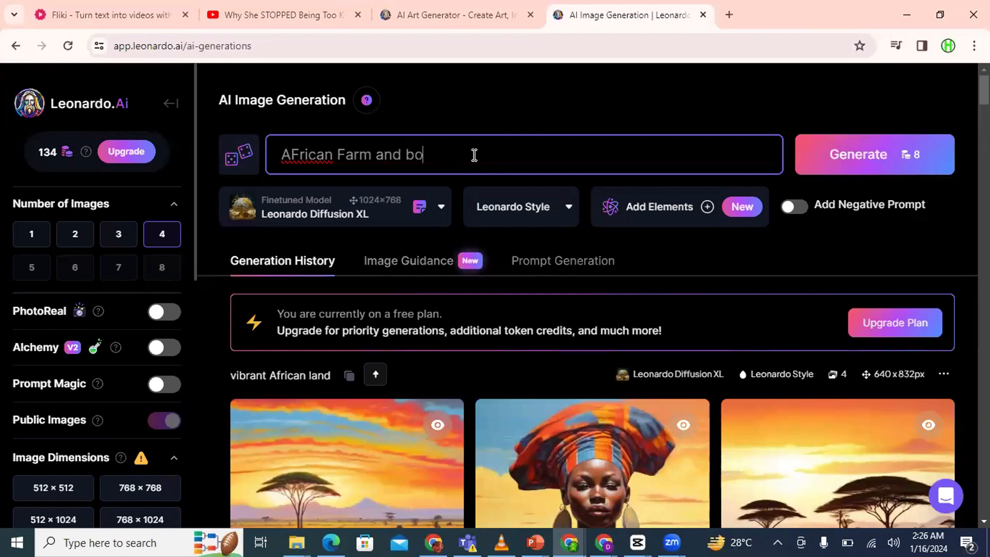
type("y w")
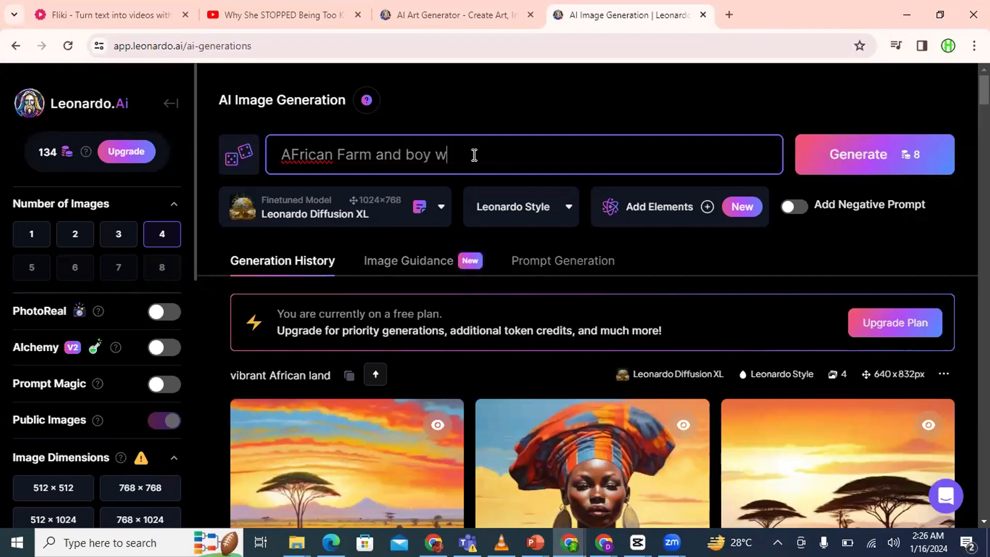
type("orking")
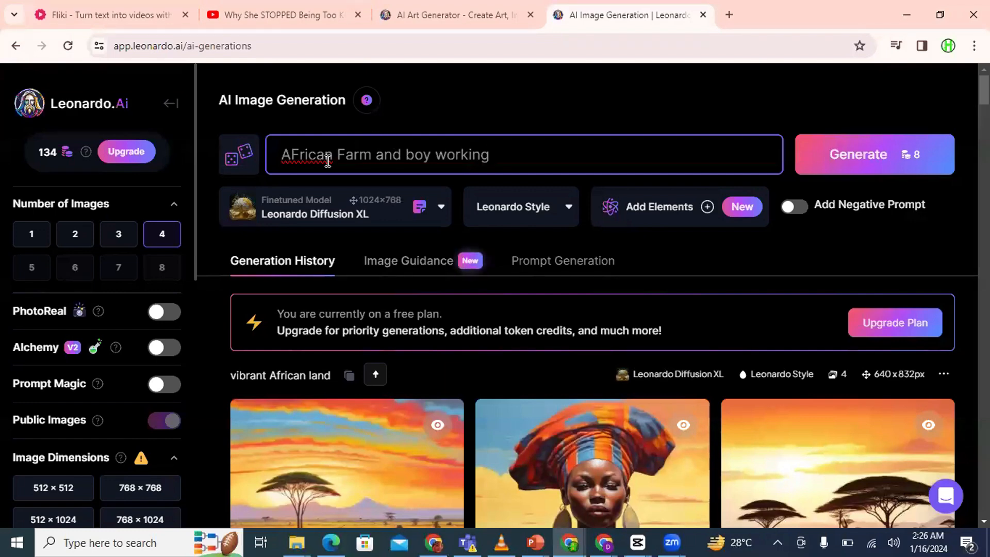
Correct the misspelled first word of the prompt to "African" and generate the images.
right_click(328, 161)
left_click(368, 182)
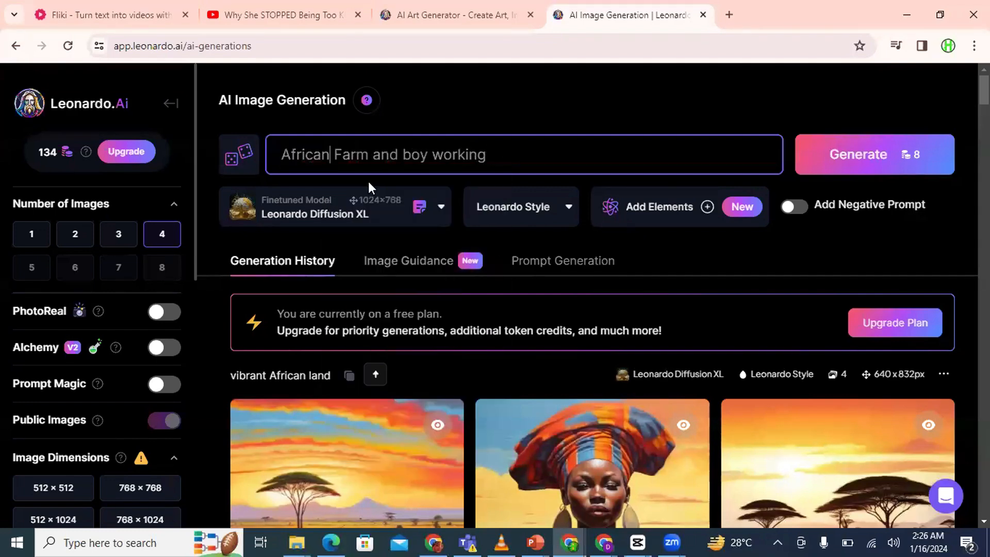
key("Return")
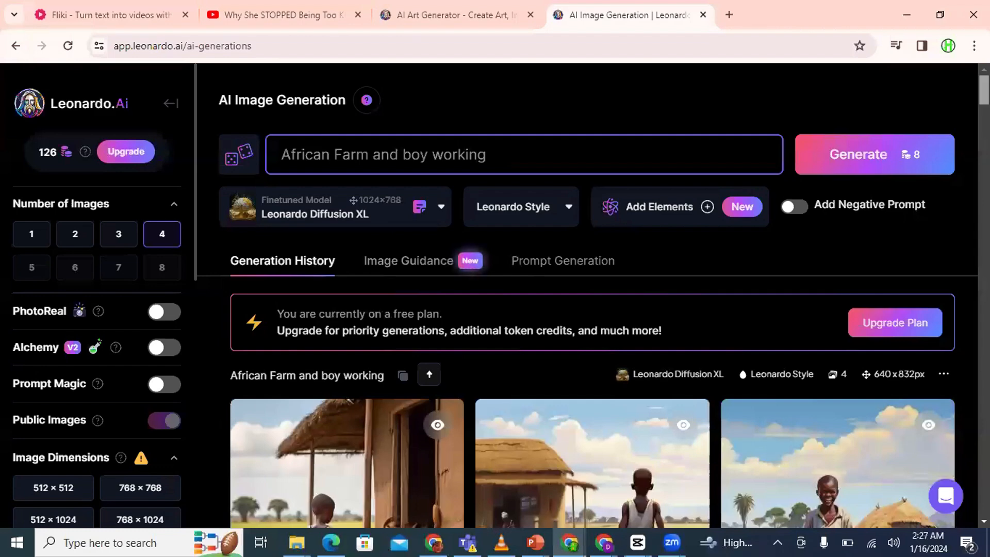
Review all the images generated for "African Farm and boy working".
scroll(588, 296, "down", 3)
scroll(588, 297, "down", 2)
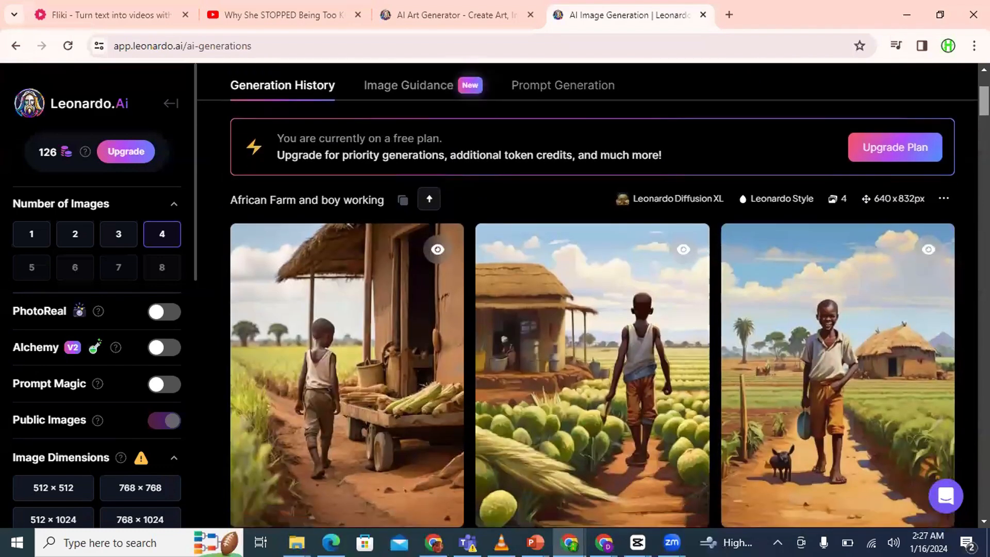
scroll(587, 296, "down", 1)
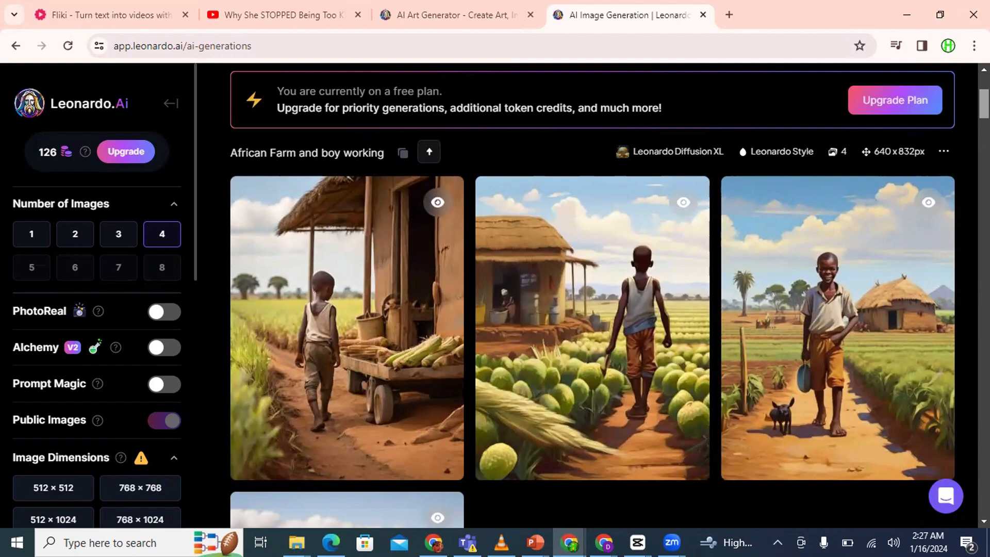
scroll(593, 294, "up", 4)
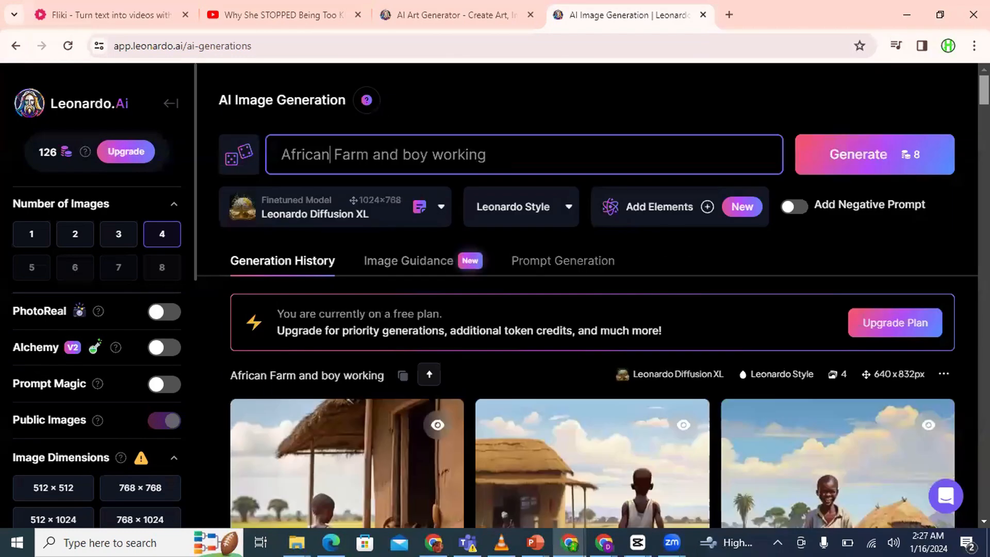
scroll(593, 294, "down", 8)
scroll(593, 294, "down", 6)
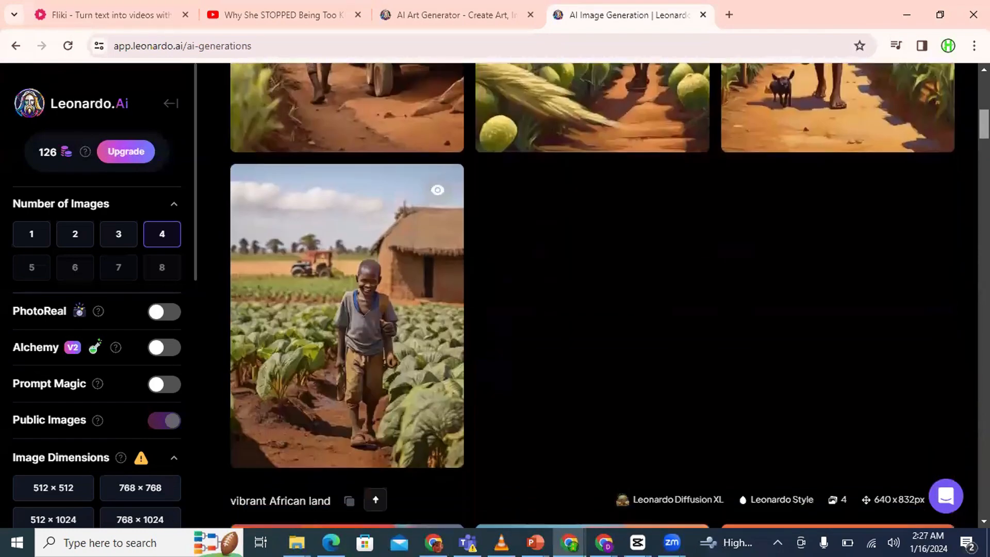
scroll(593, 294, "up", 10)
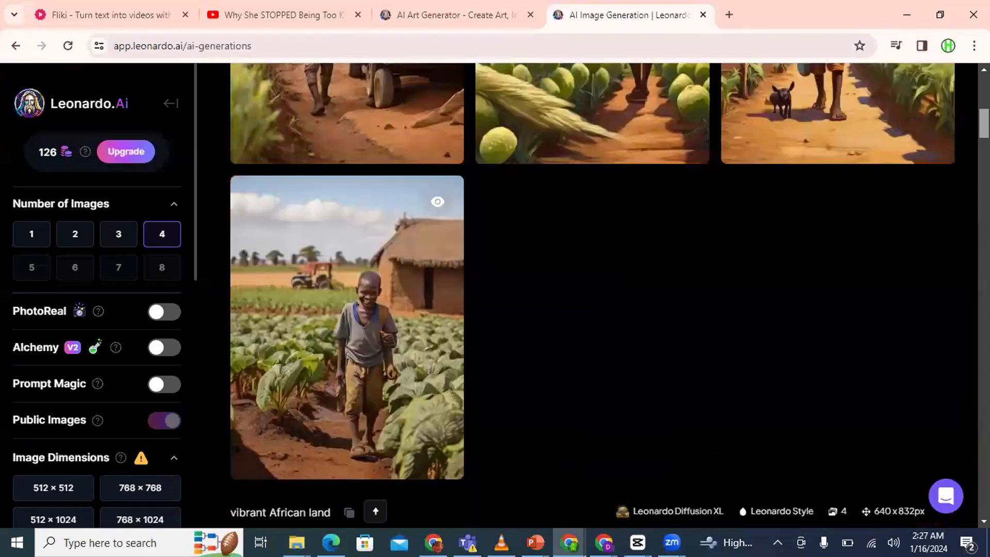
scroll(593, 294, "down", 3)
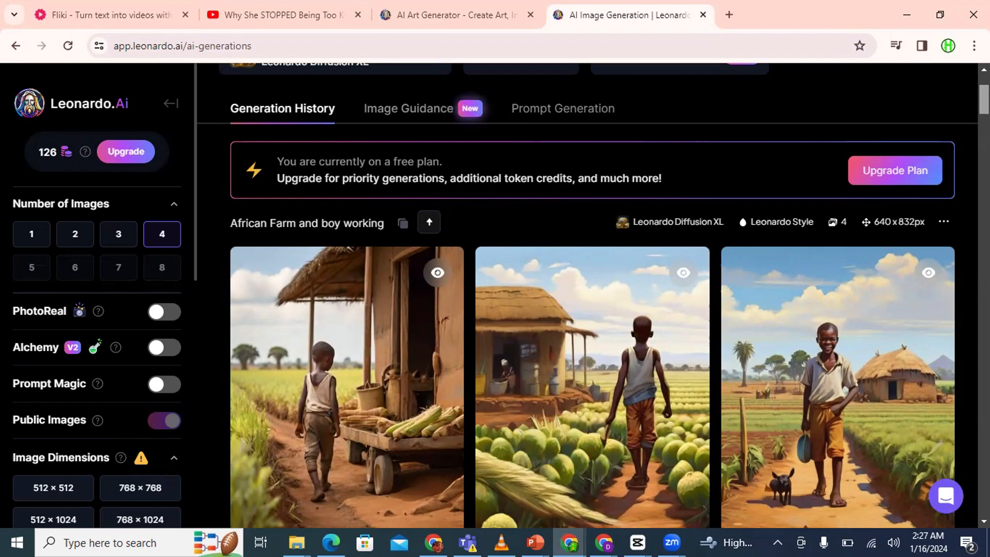
scroll(593, 294, "up", 1)
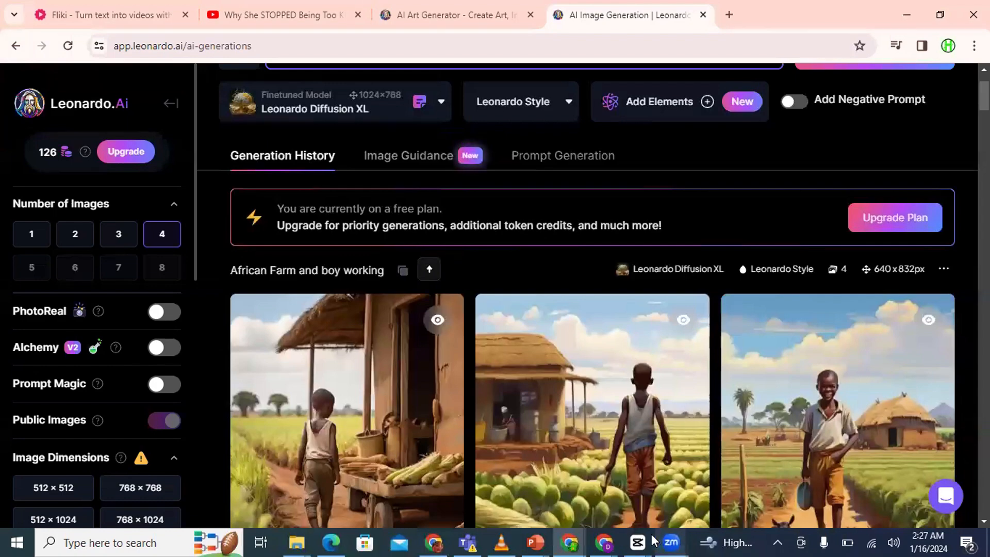
Switch to the project open in CapCut and move the playhead to the start of the timeline.
mouse_move(630, 540)
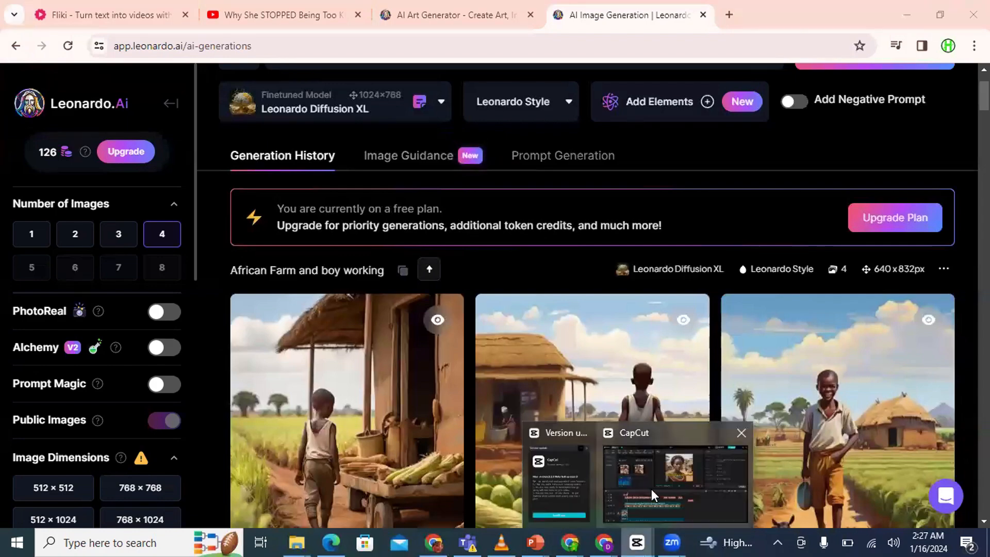
left_click(651, 489)
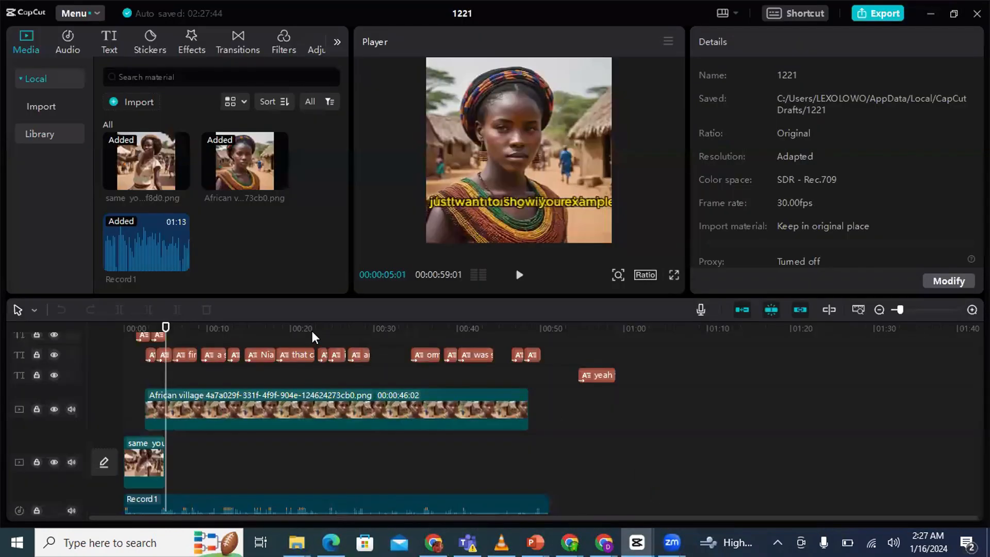
left_click_drag(165, 327, 119, 325)
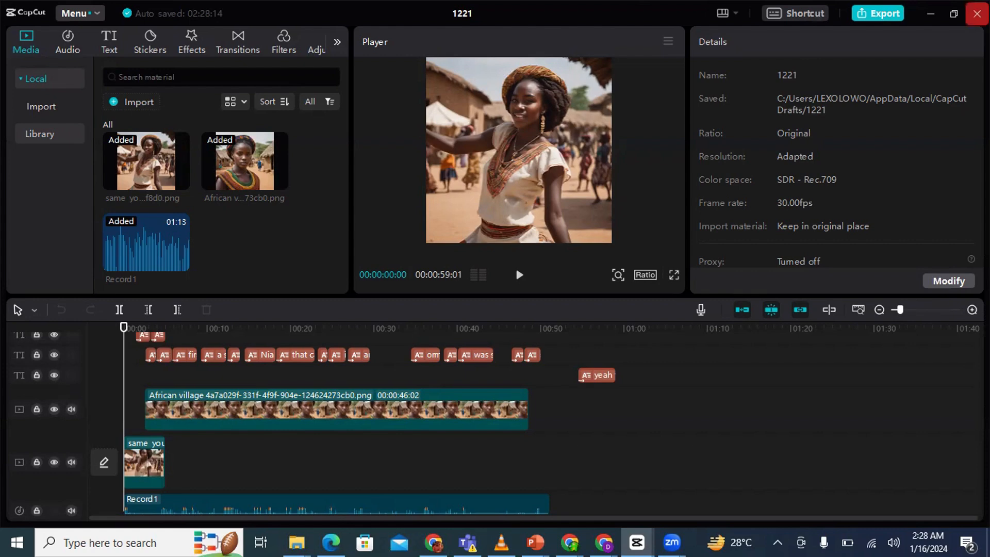
Close the current project, check projects 0105 and 1228 in turn, and open project 1222.
left_click(976, 14)
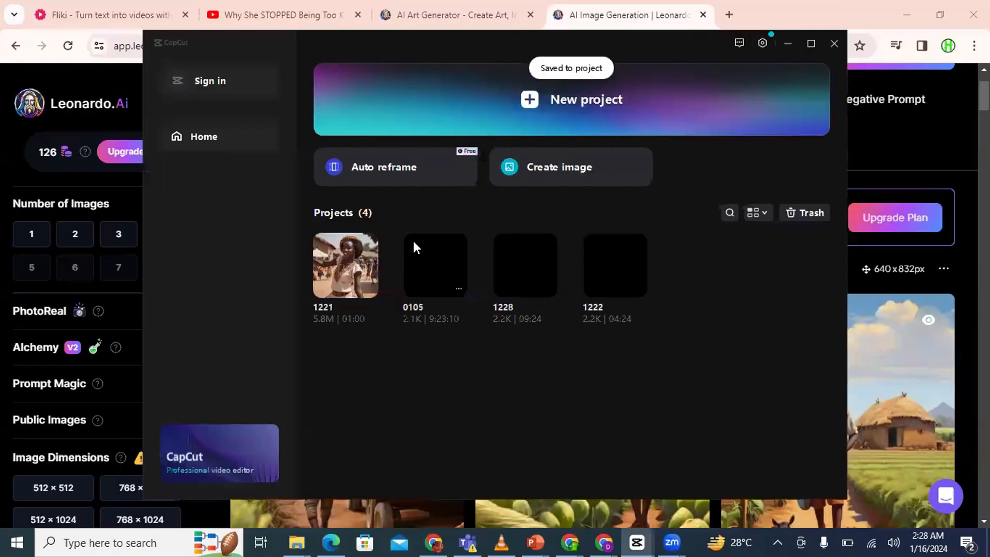
left_click(450, 273)
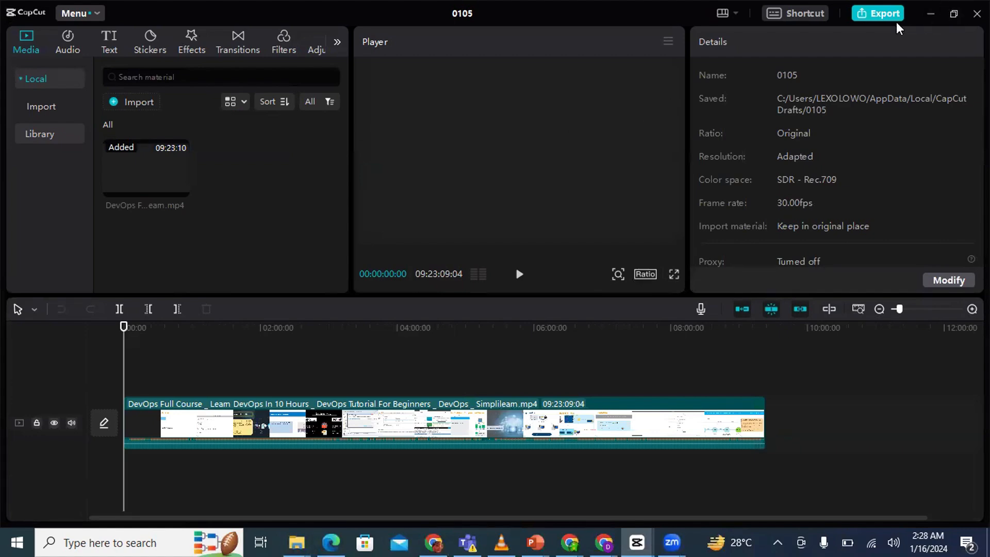
left_click(977, 13)
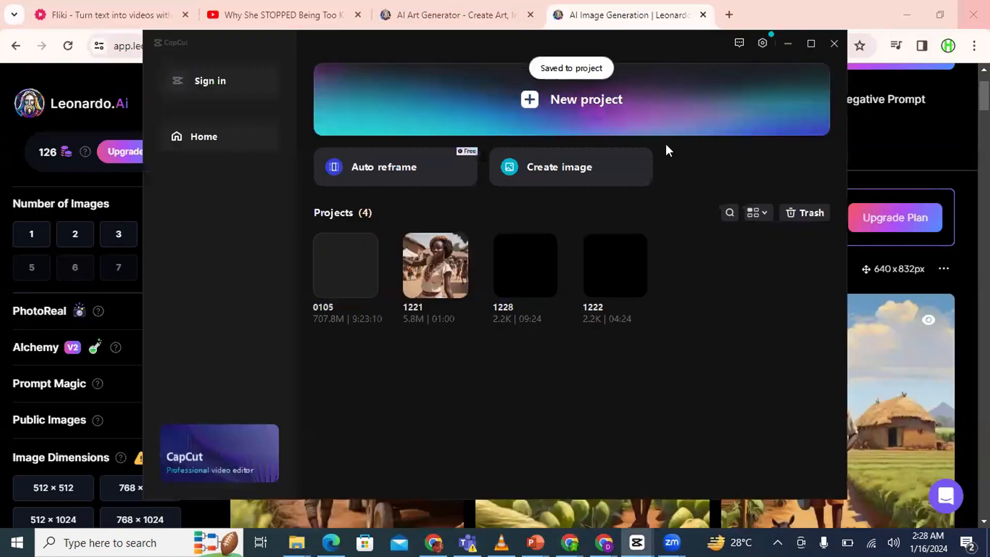
left_click(525, 260)
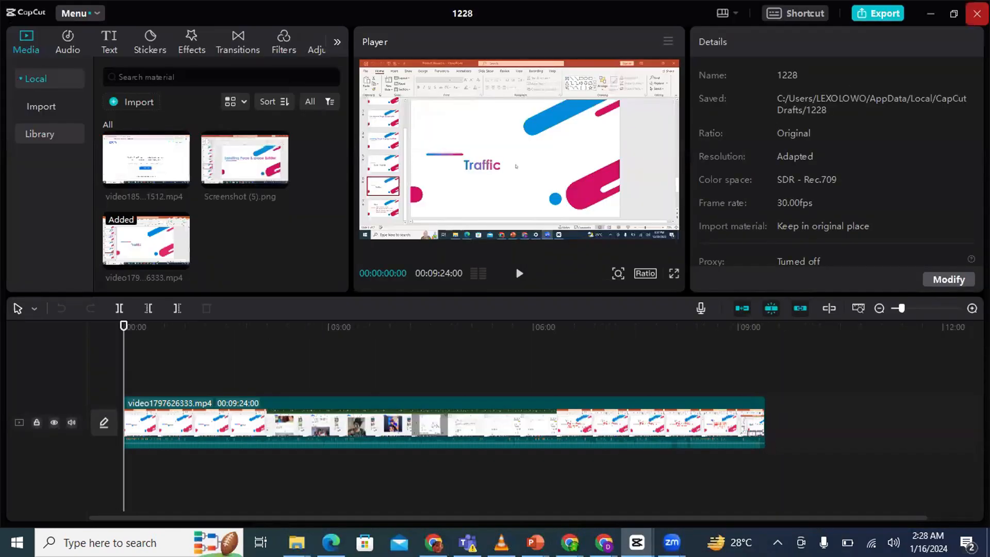
left_click(977, 14)
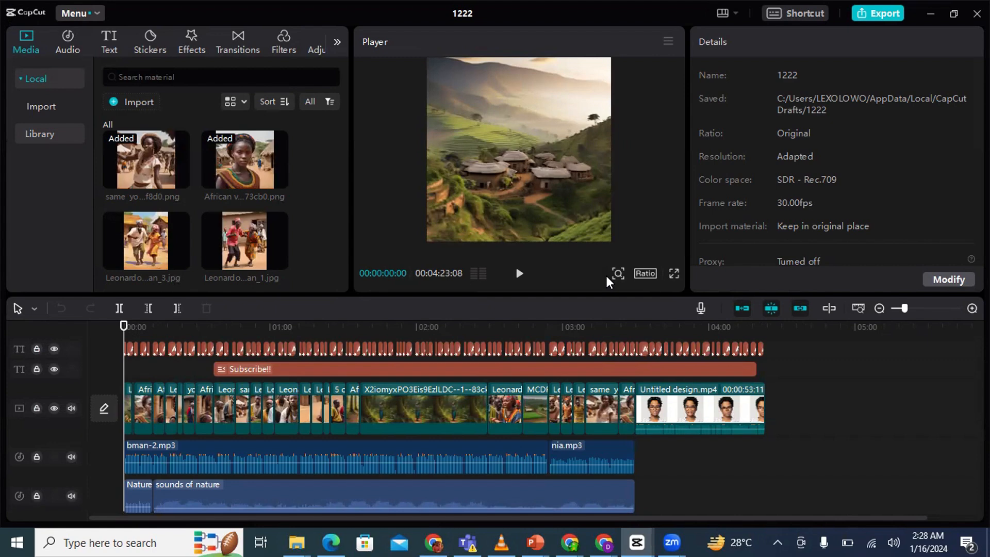
Browse the Leonardo images in the Downloads folder as media to import, and close the file selection without importing.
left_click(138, 106)
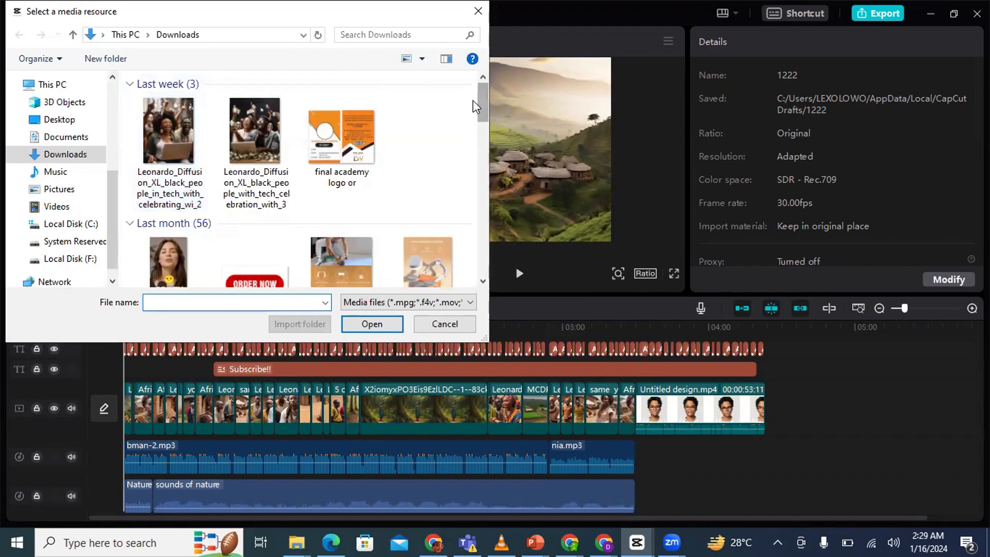
left_click_drag(485, 105, 483, 224)
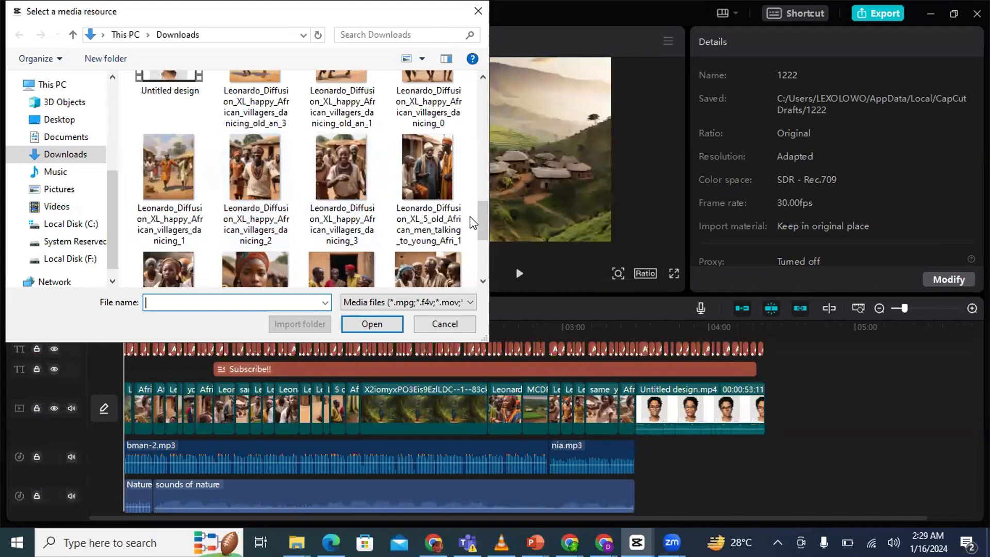
left_click_drag(485, 222, 483, 240)
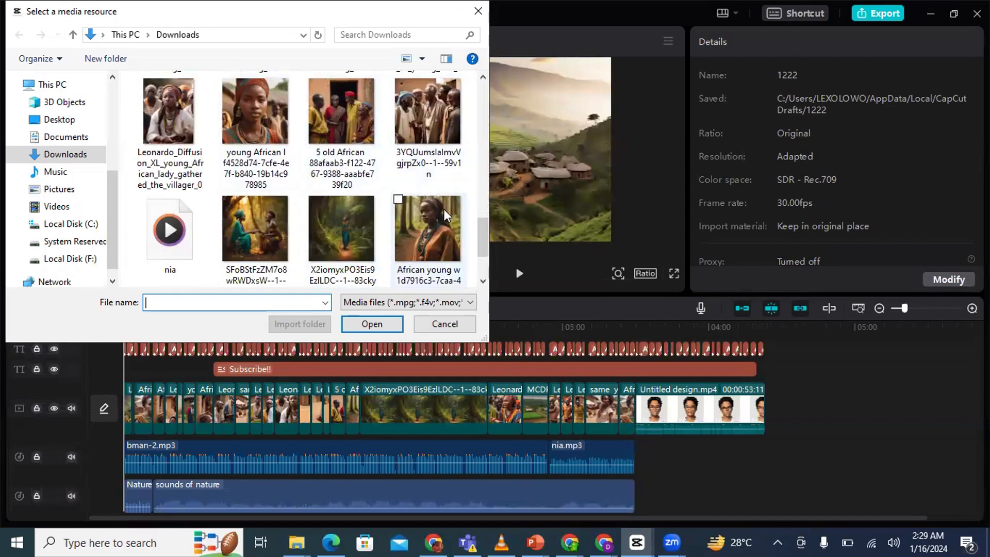
left_click_drag(484, 235, 479, 179)
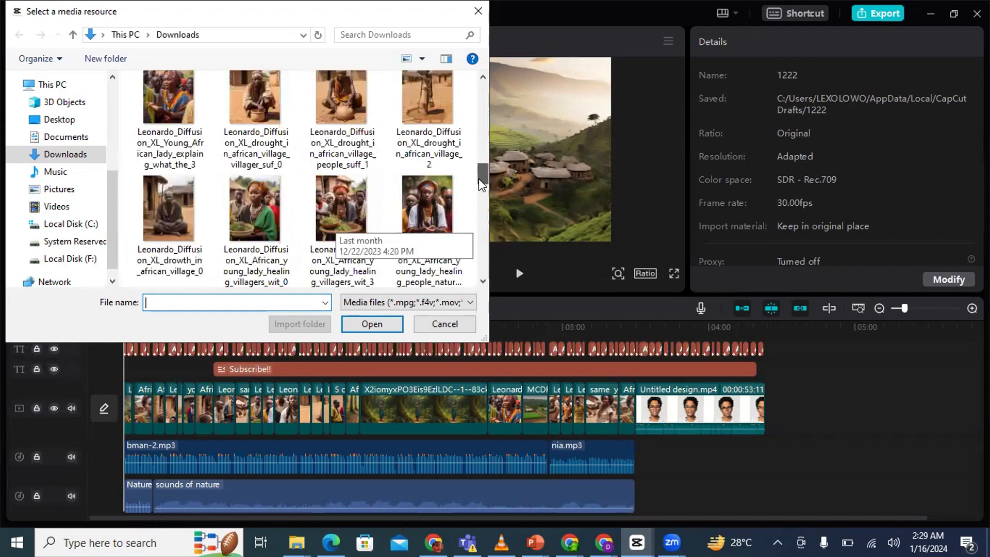
left_click(479, 11)
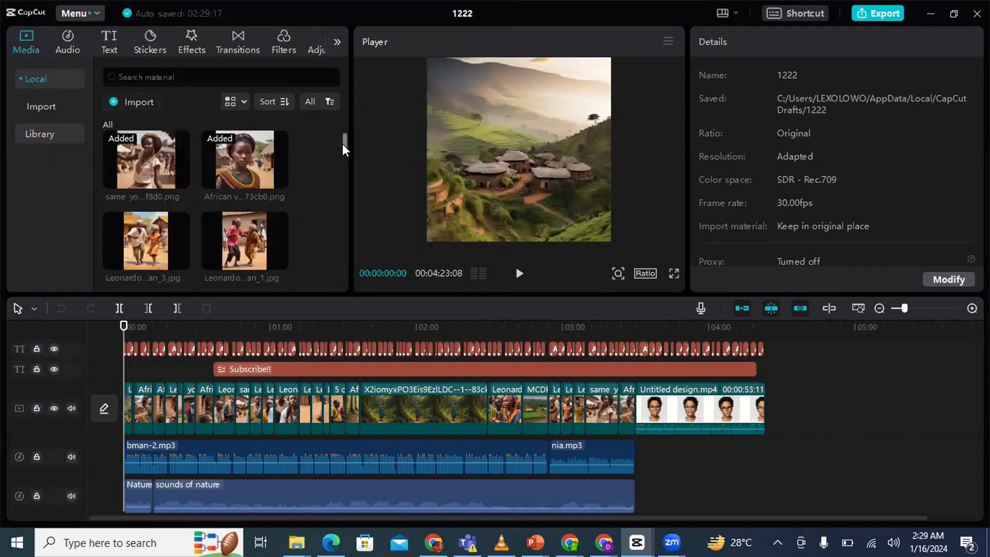
Find nia.mp3 among the project's imported media and preview the first few seconds of its voiceover.
left_click_drag(342, 144, 343, 193)
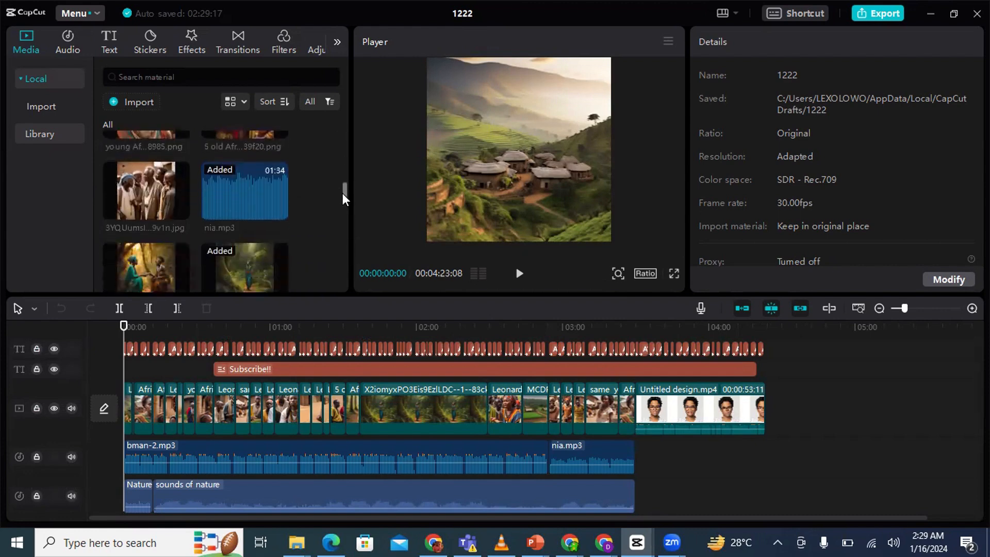
scroll(243, 186, "up", 2)
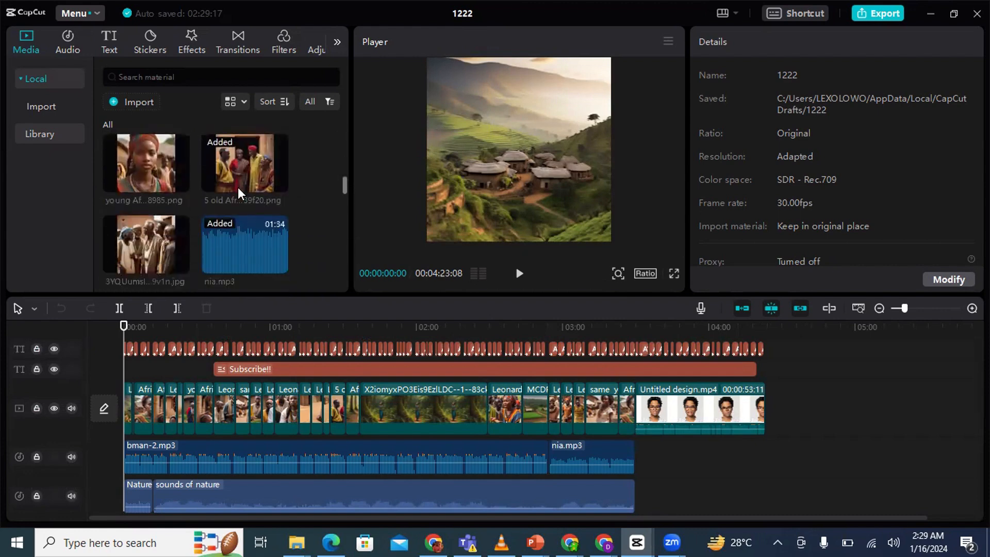
left_click(240, 240)
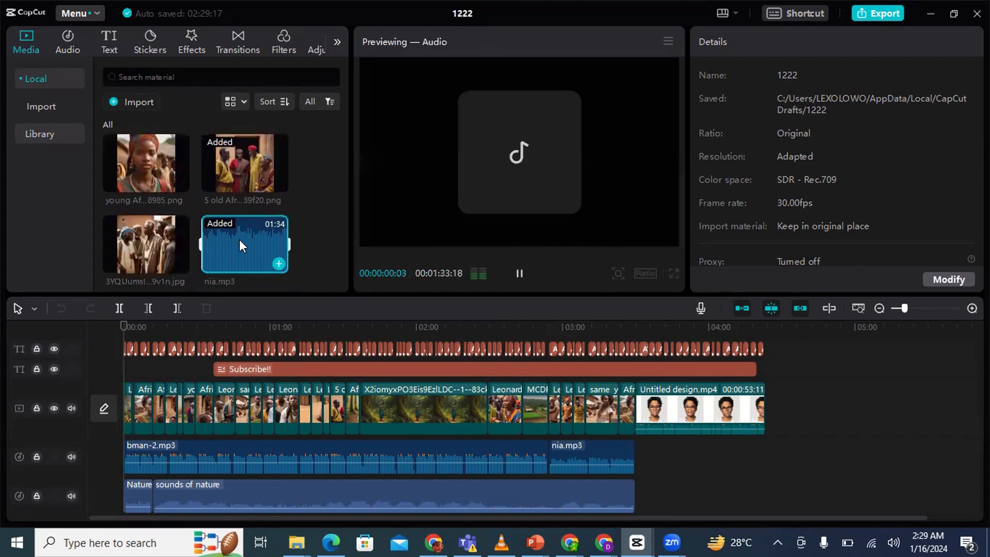
left_click(516, 277)
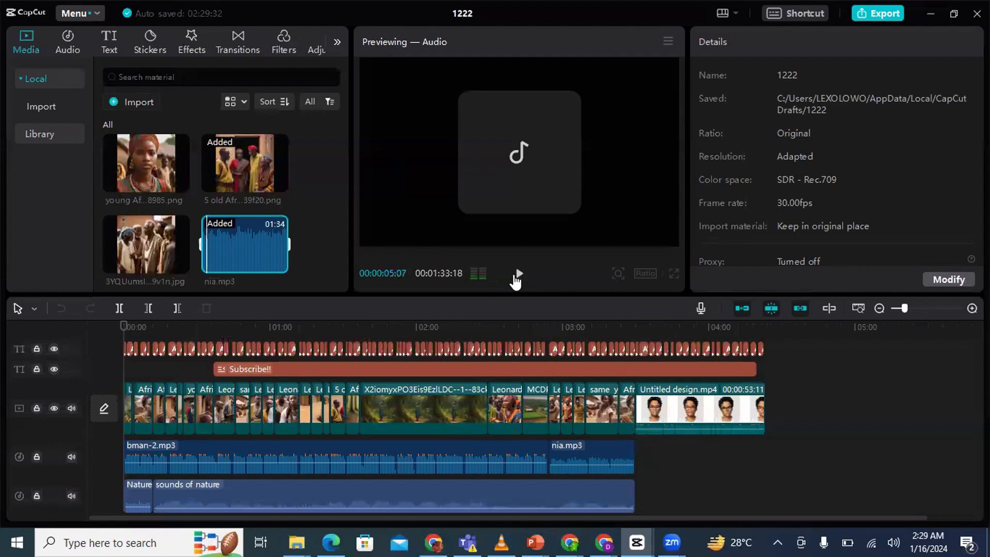
Look through Downloads for the nia audio and the story images as importable media, and close the file selection without importing.
left_click(136, 106)
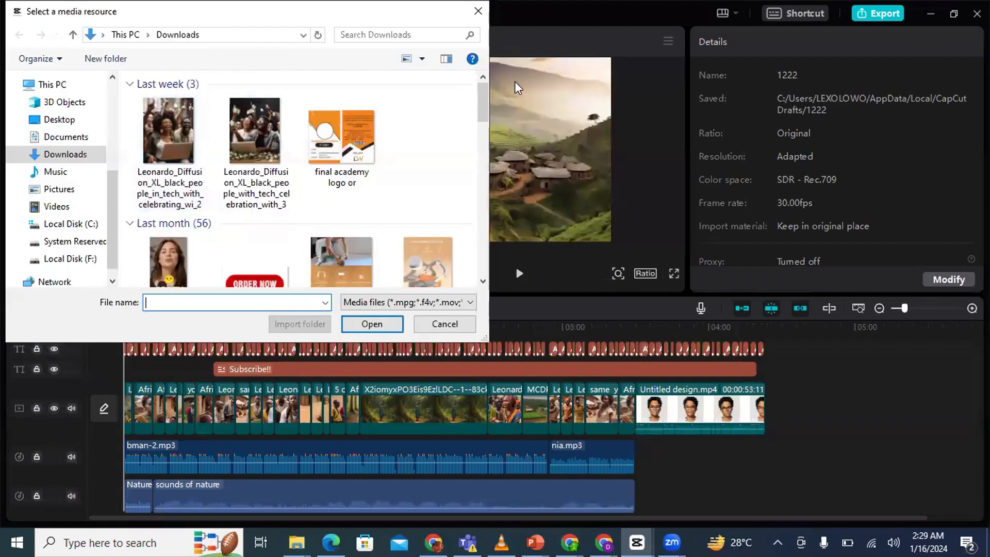
scroll(463, 182, "down", 10)
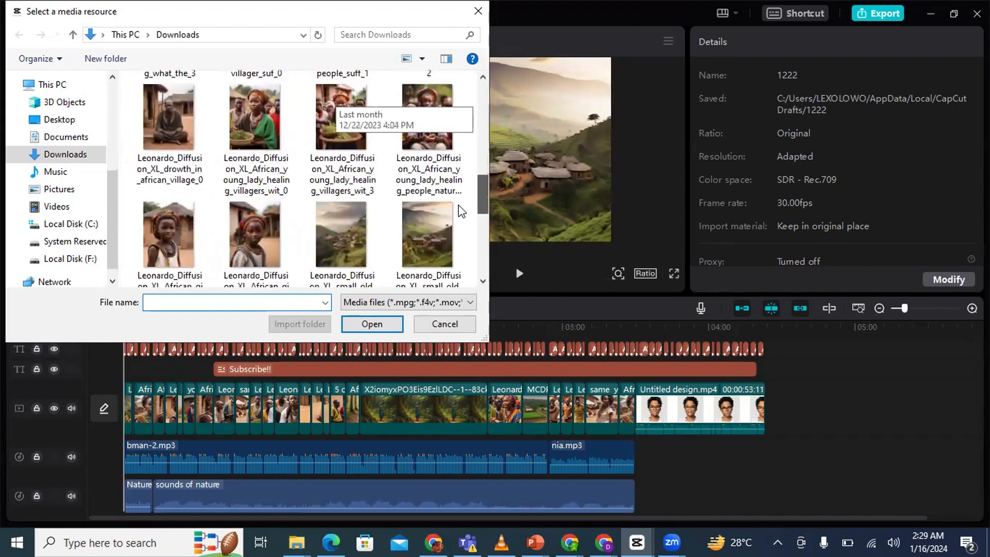
scroll(454, 258, "down", 5)
scroll(448, 270, "up", 1)
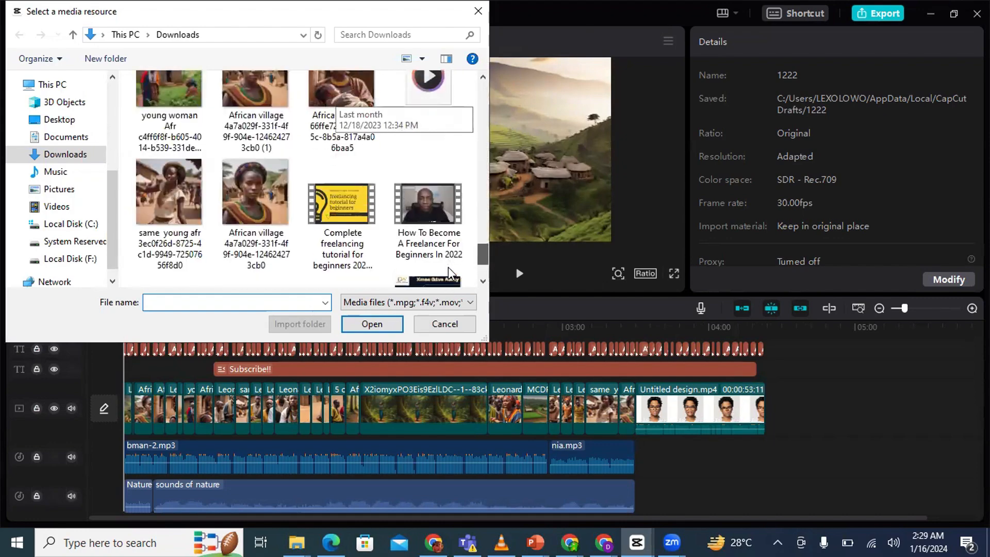
scroll(449, 289, "down", 1)
scroll(447, 260, "up", 6)
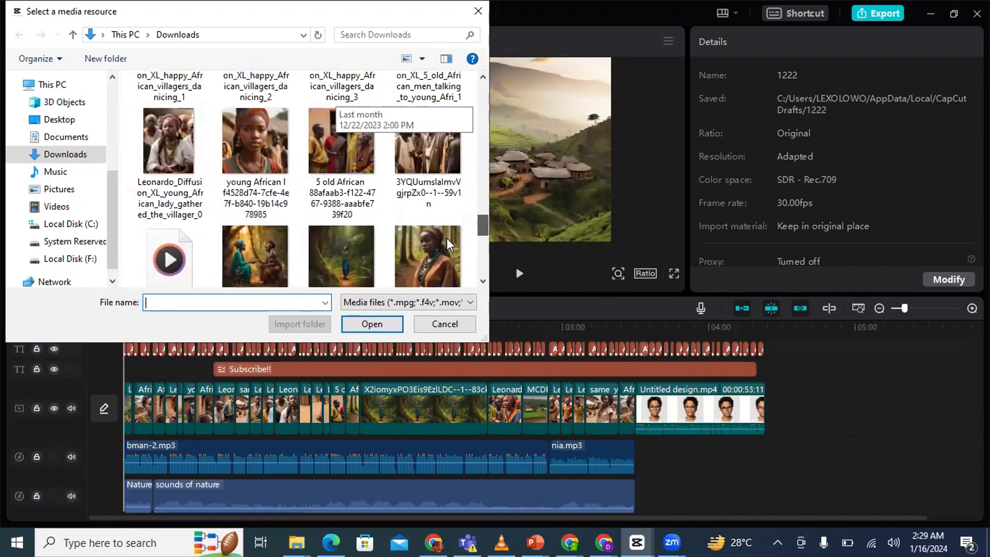
scroll(447, 230, "up", 2)
scroll(447, 240, "down", 4)
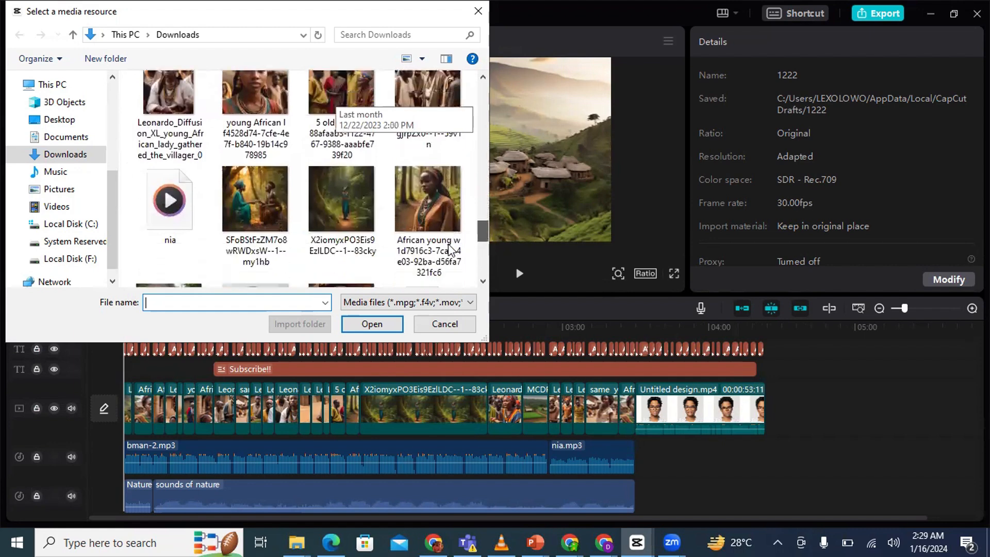
left_click(478, 12)
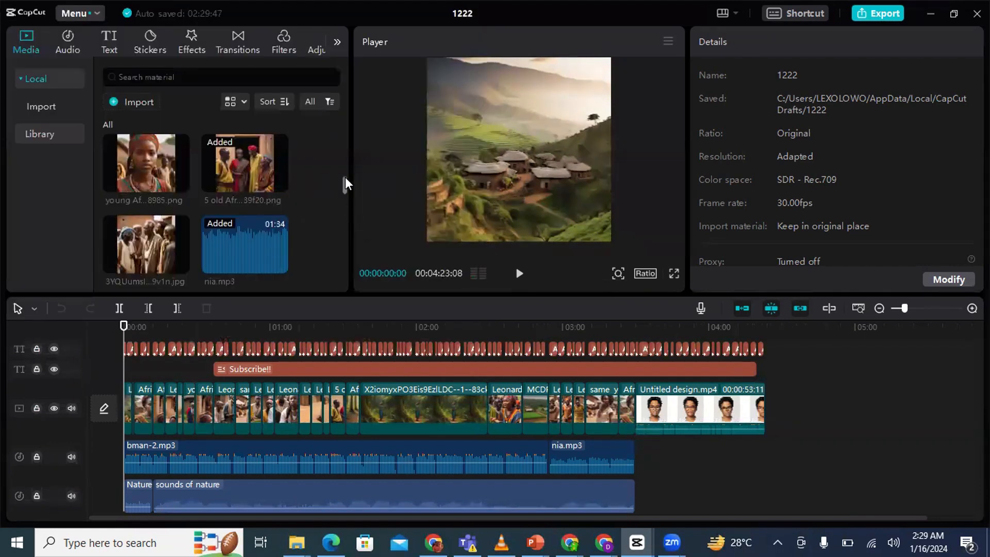
Look through the remaining imported images and play the opening seconds of the assembled timeline.
left_click_drag(346, 185, 330, 271)
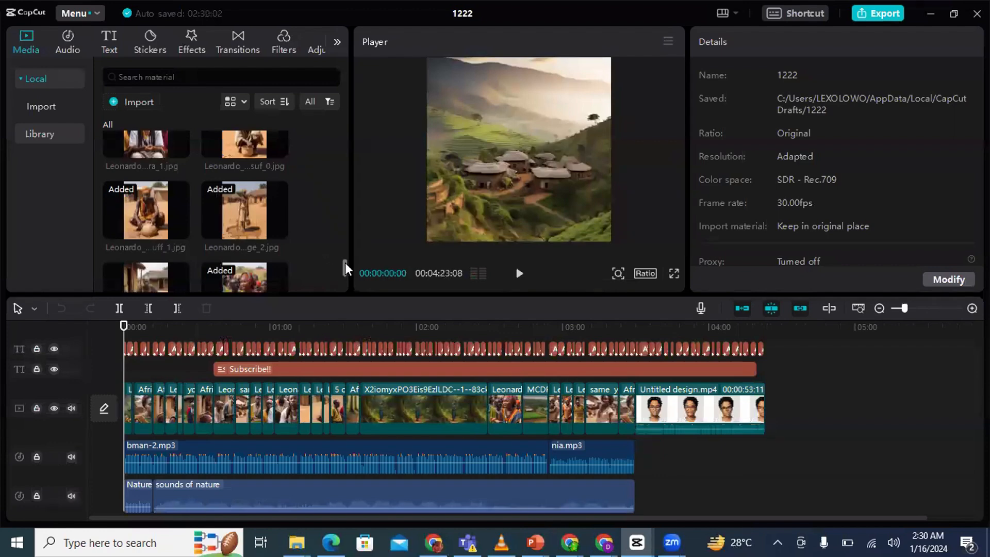
left_click_drag(345, 262, 343, 272)
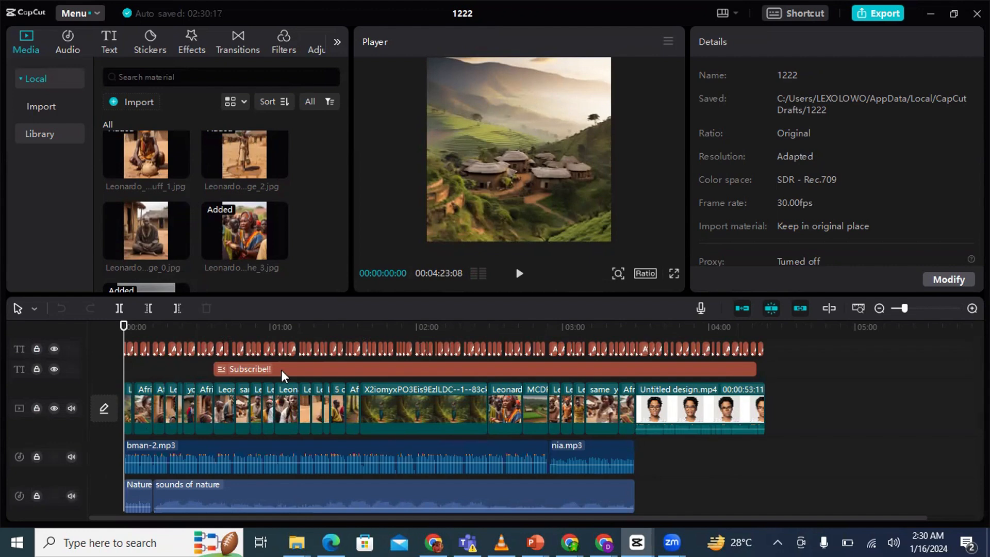
left_click(520, 276)
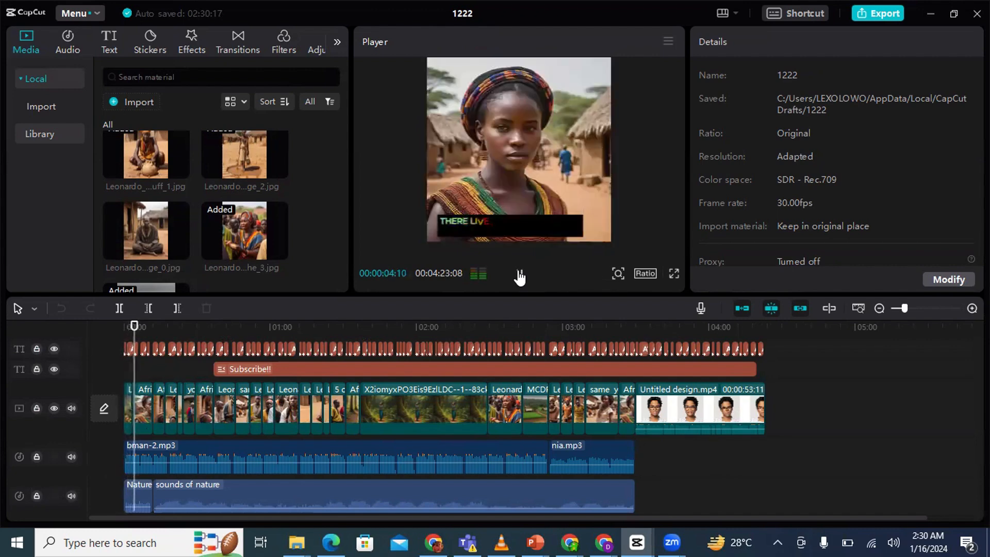
left_click(520, 276)
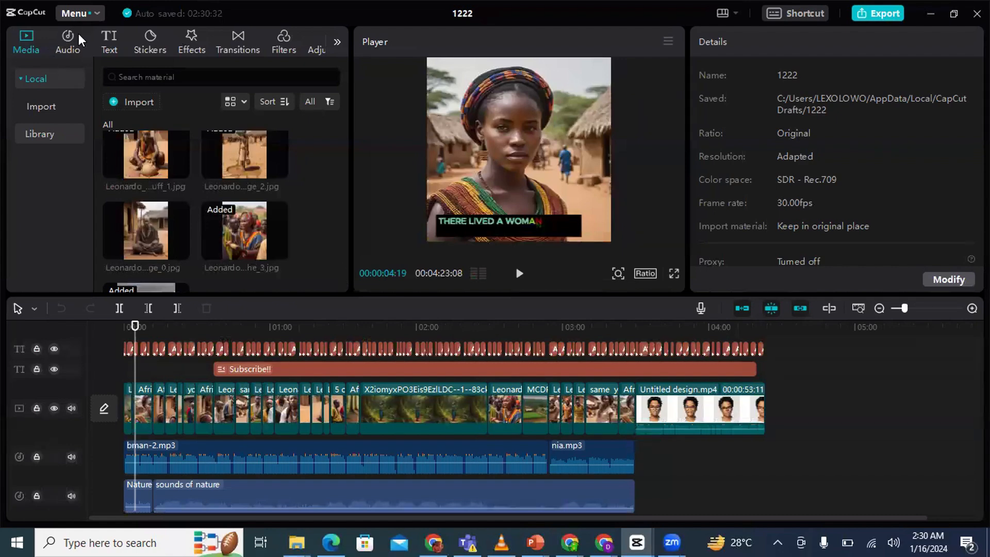
Set the auto captions language to English and select the caption "HER STORY WAS ONE WHISPERED IN HUSH TONES" on the timeline.
left_click(108, 43)
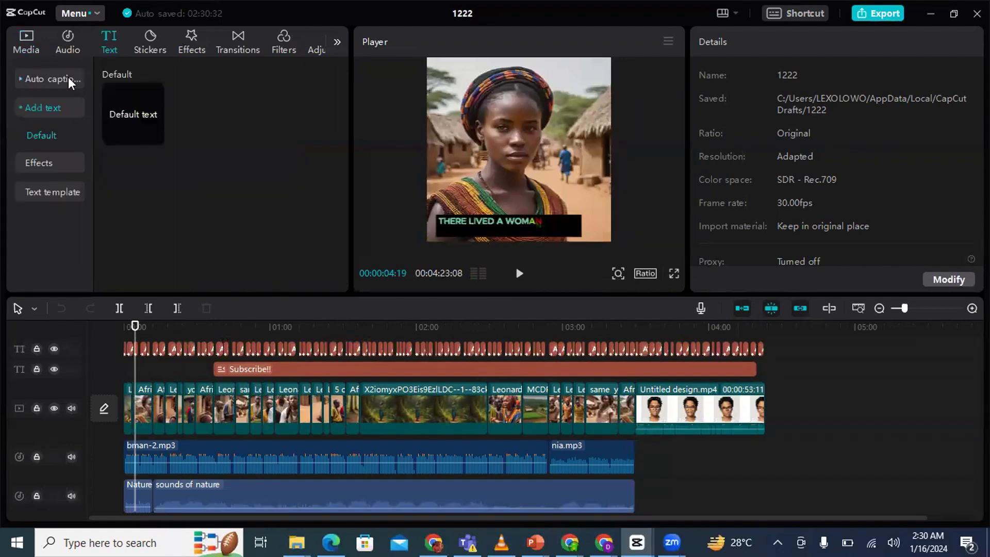
left_click(39, 78)
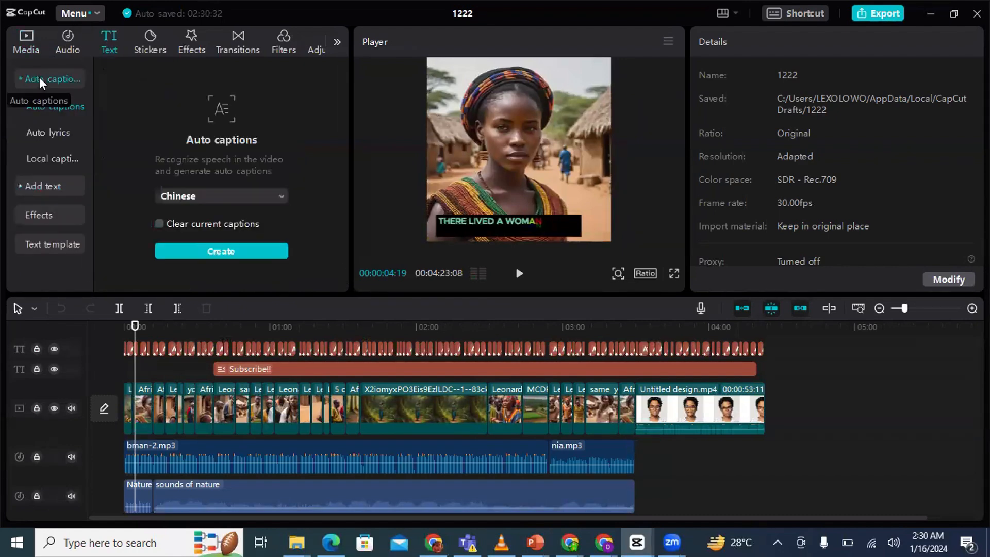
left_click(237, 197)
left_click(212, 256)
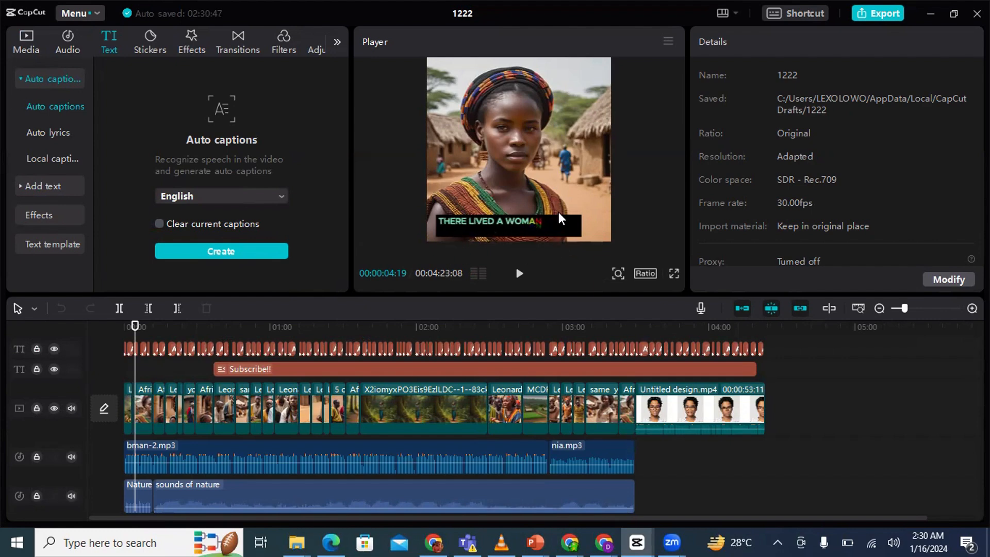
left_click(481, 347)
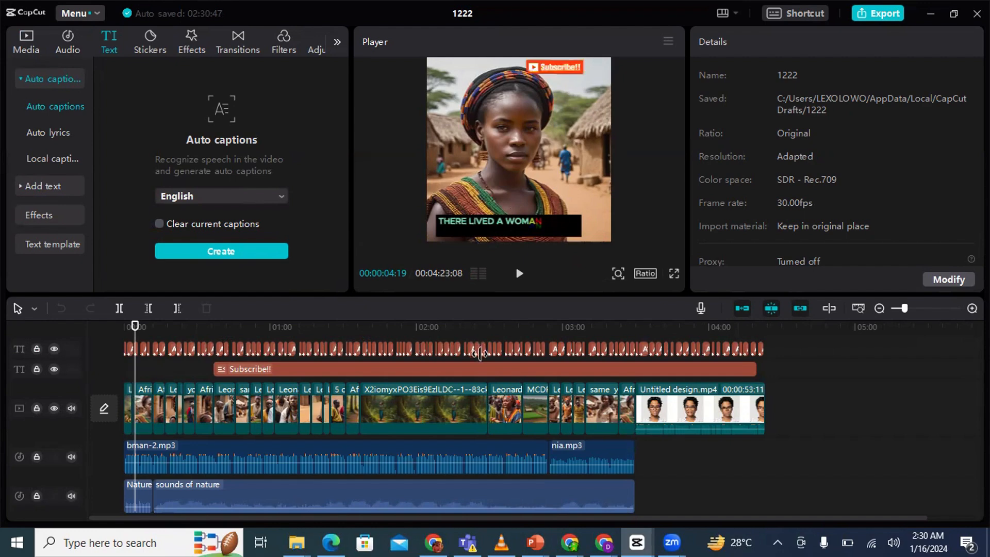
left_click(142, 345)
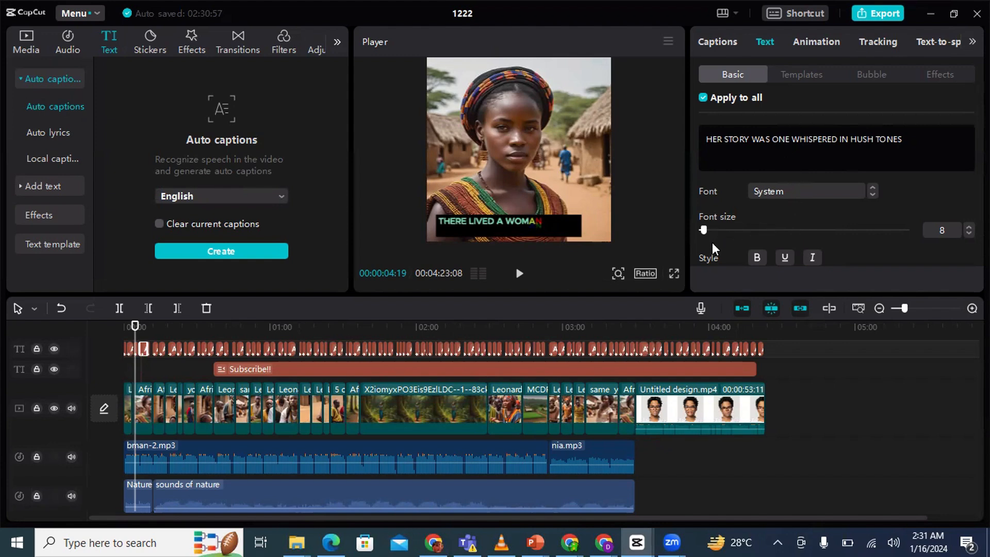
Preview the captioned video in full screen up to about 43 seconds, and return to the editing view.
left_click(674, 274)
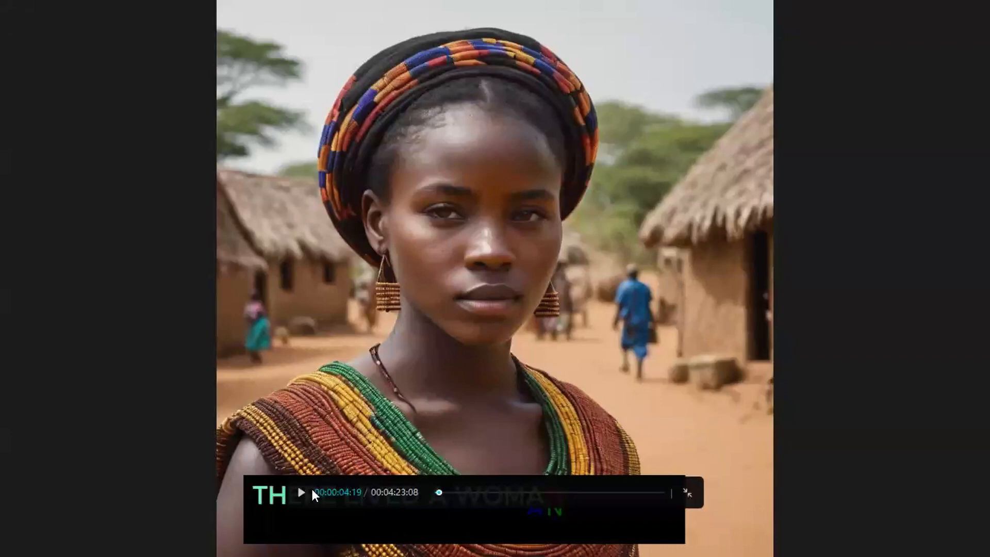
left_click(301, 493)
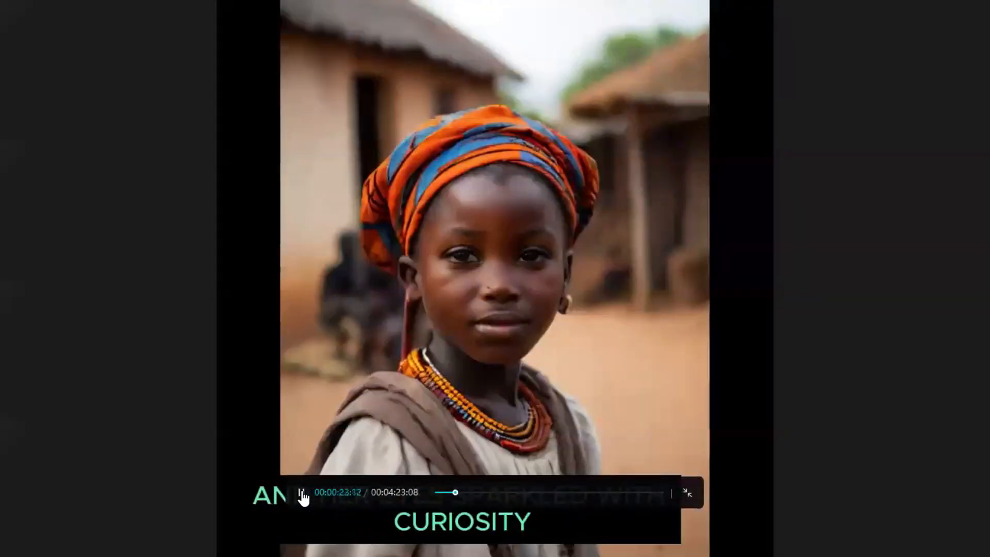
left_click(303, 493)
left_click(302, 494)
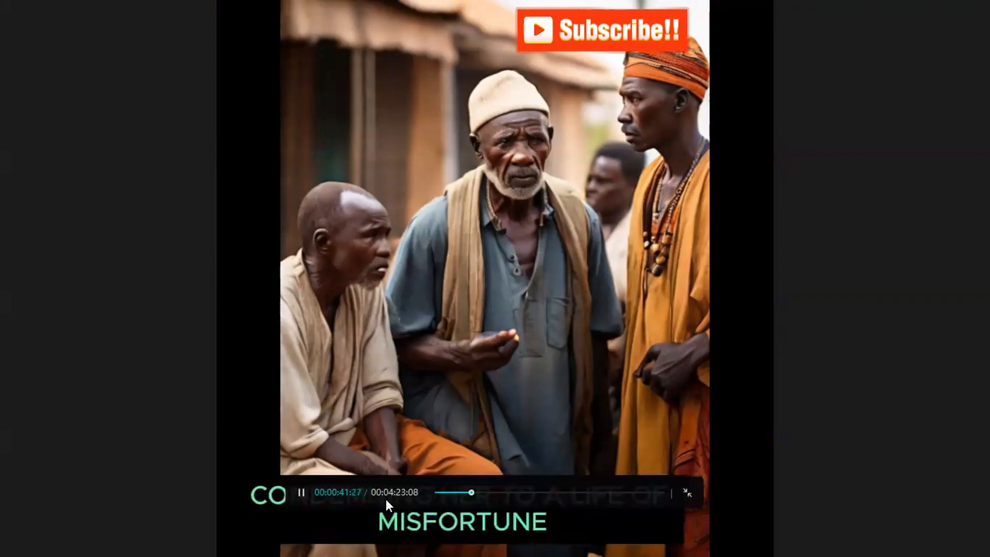
left_click(301, 492)
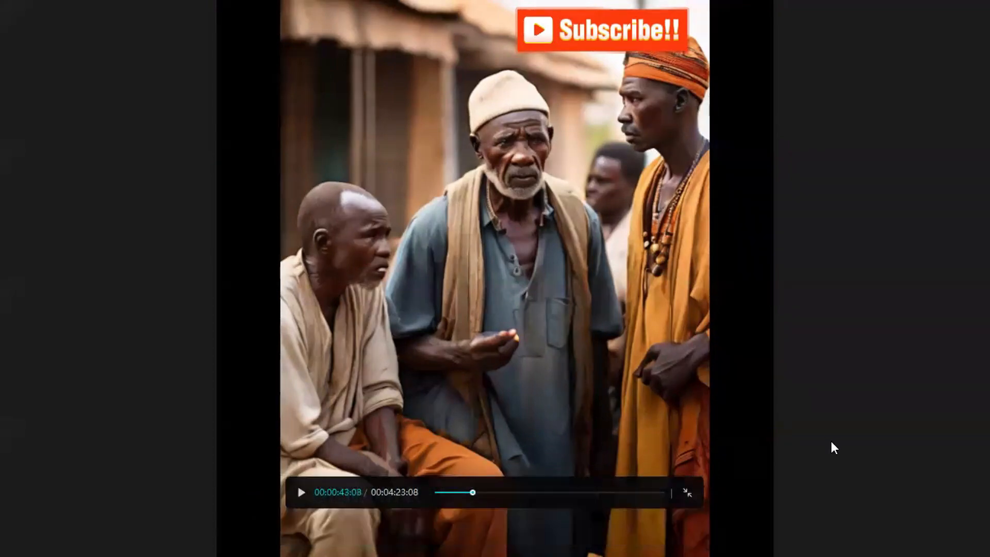
left_click(689, 495)
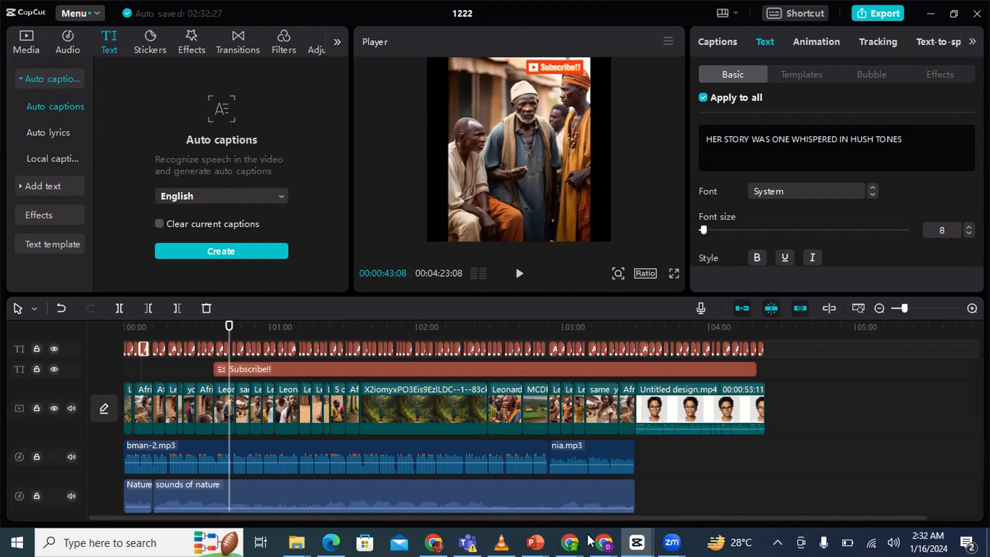
Review the export settings of project 1222 and cancel without exporting.
left_click(890, 13)
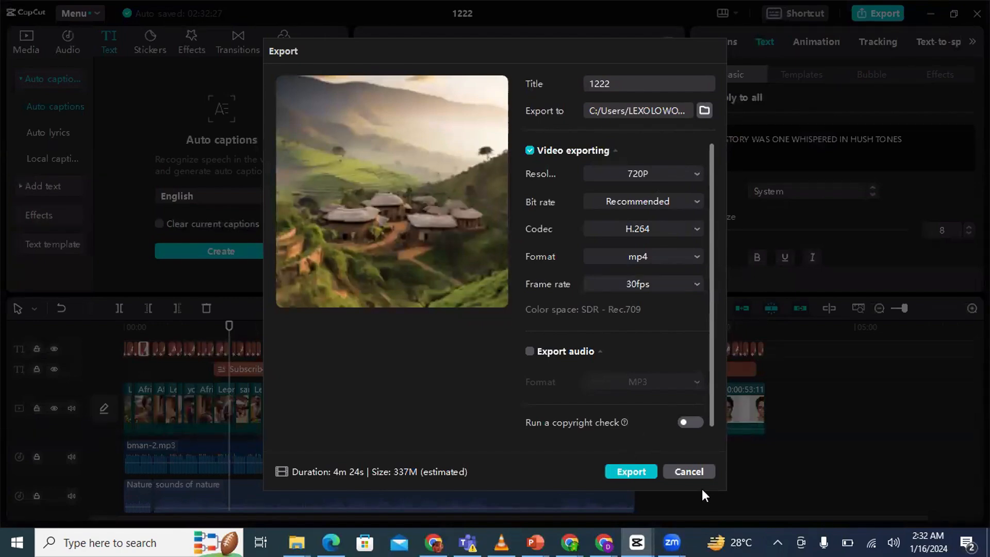
left_click(689, 471)
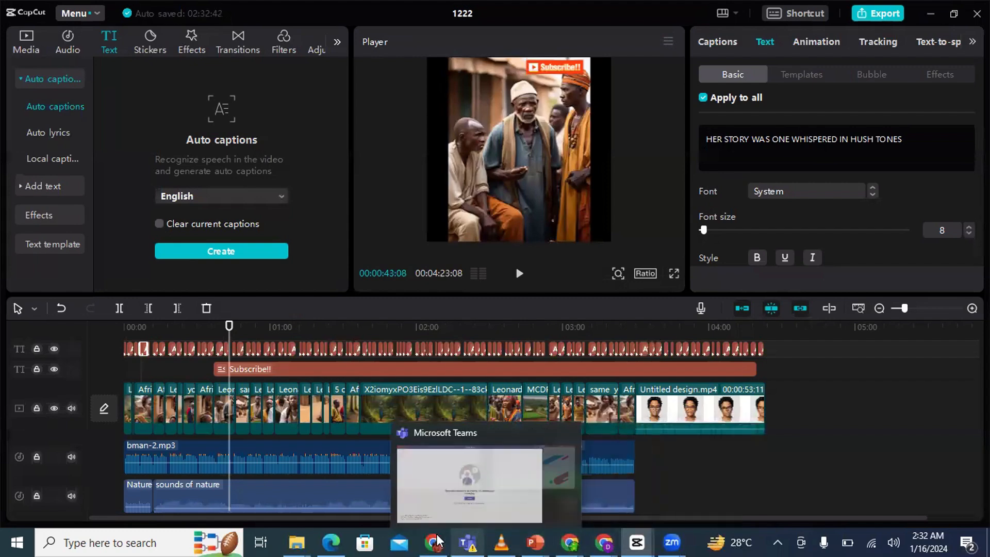
Switch to Chrome, check the ChatGPT story, and go back to the Tales At Dawn video on YouTube.
mouse_move(431, 541)
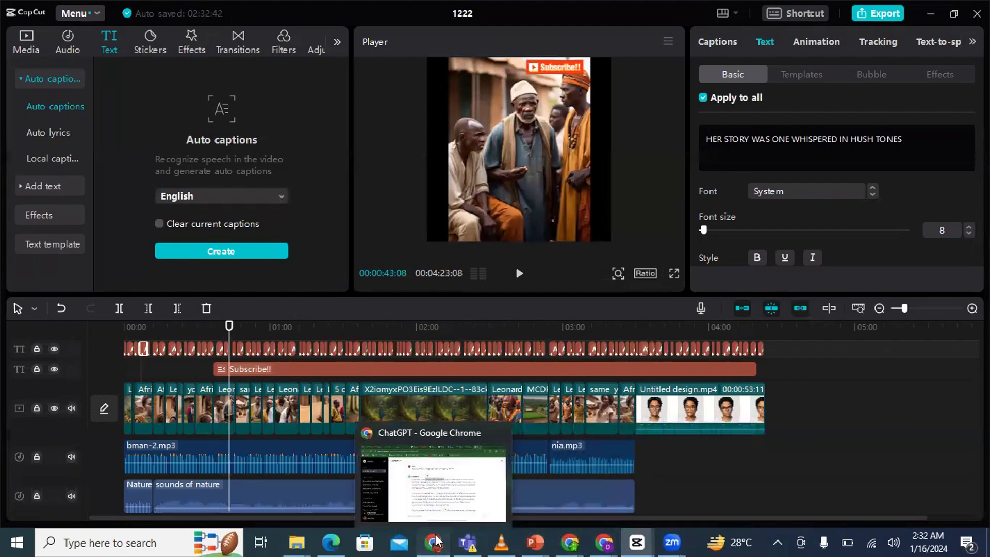
left_click(431, 540)
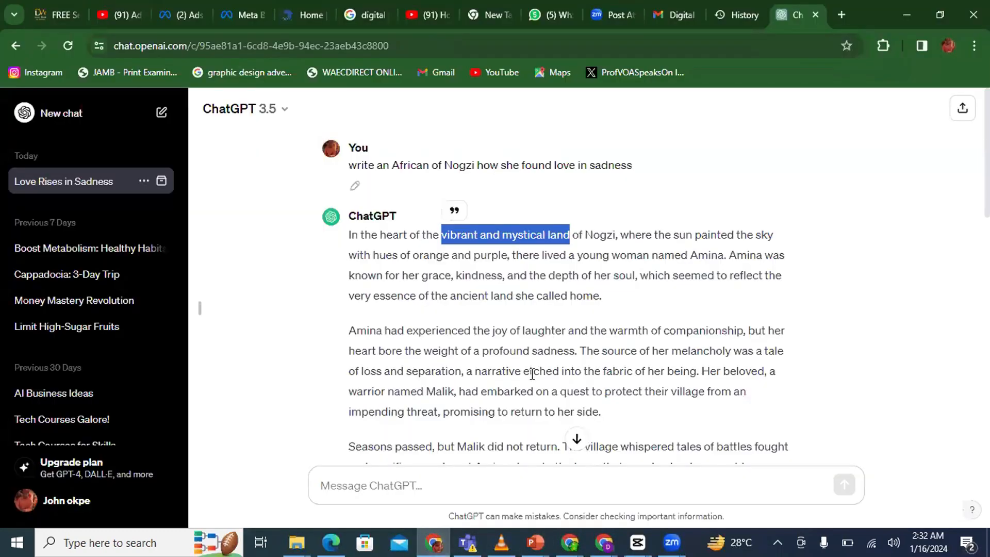
left_click(571, 542)
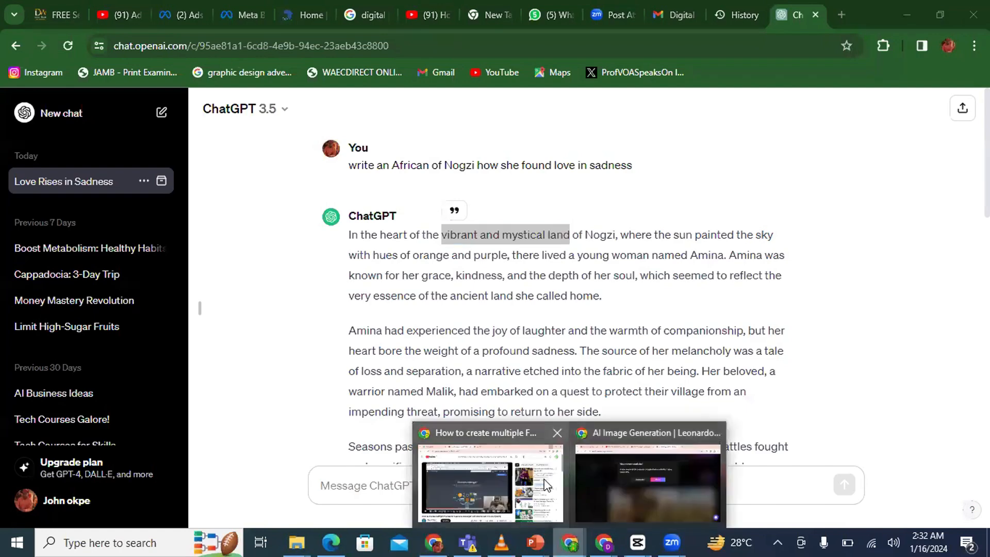
mouse_move(570, 540)
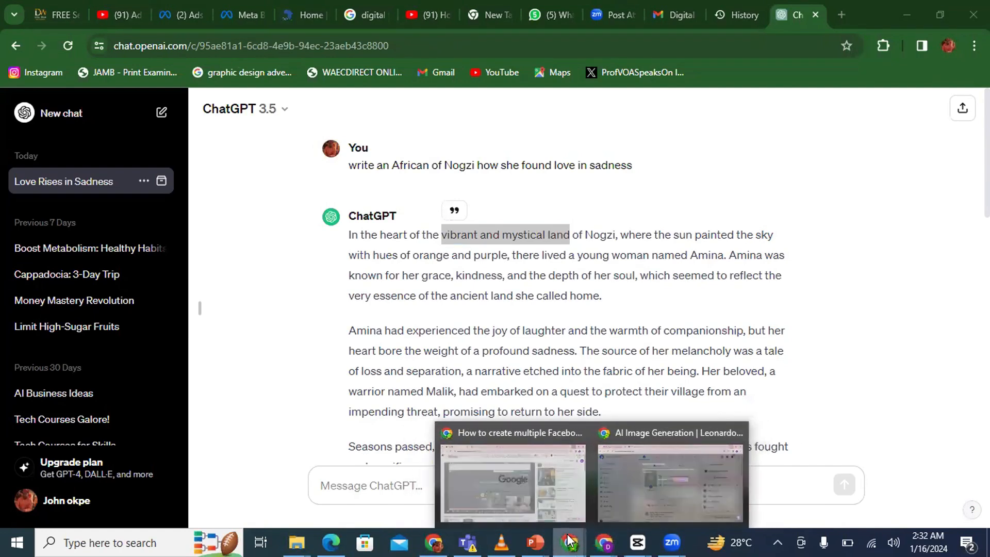
left_click(616, 496)
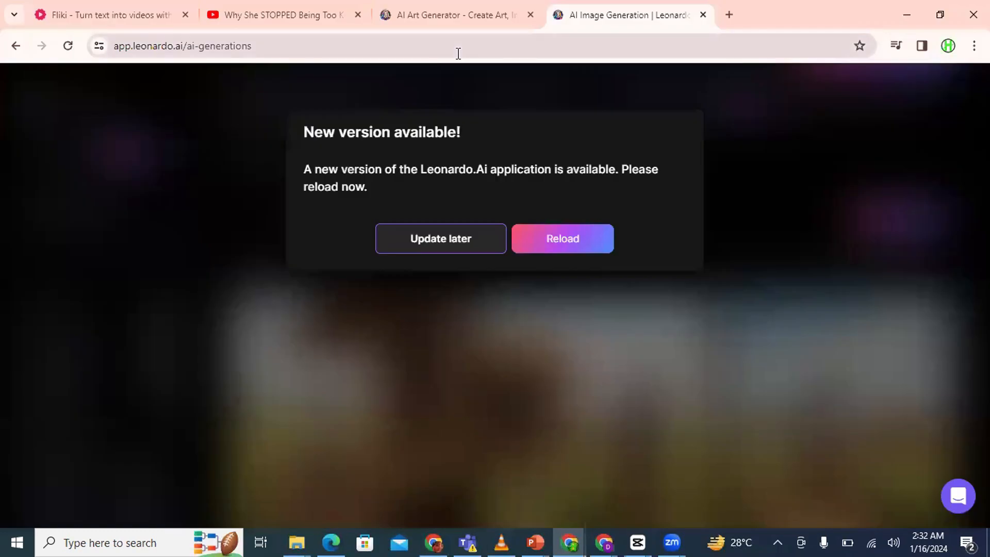
left_click(249, 15)
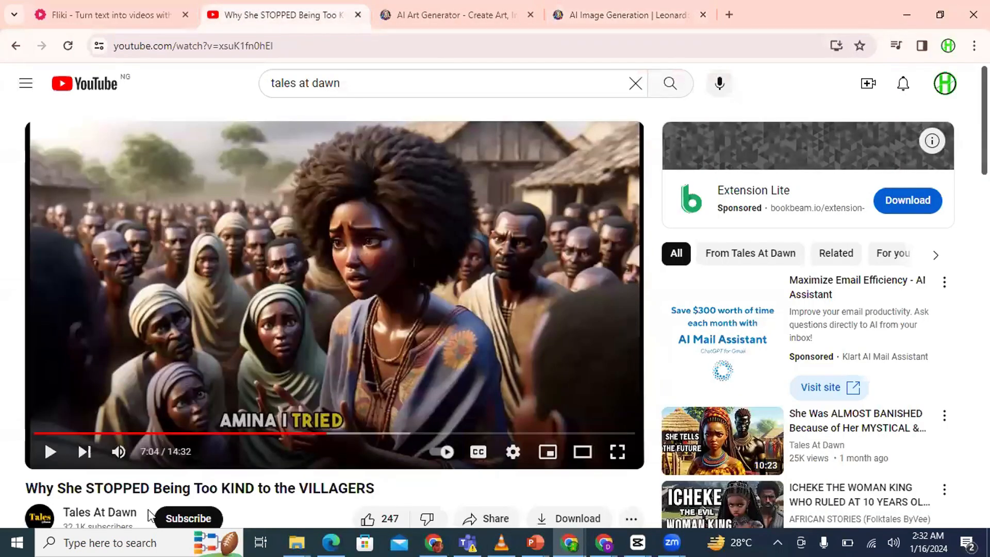
Open the Tales At Dawn channel and show its full list of videos.
left_click(122, 517)
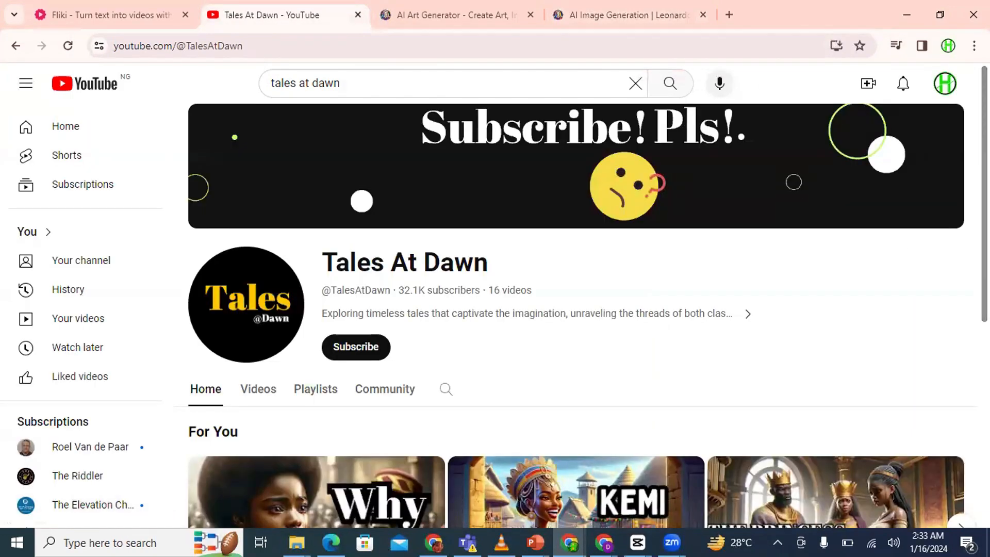
scroll(953, 205, "down", 4)
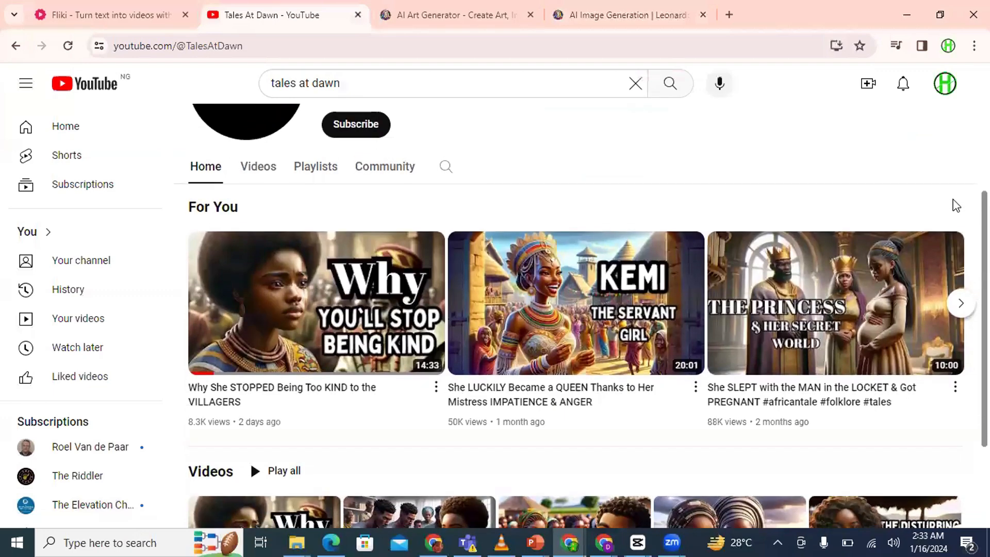
left_click(259, 171)
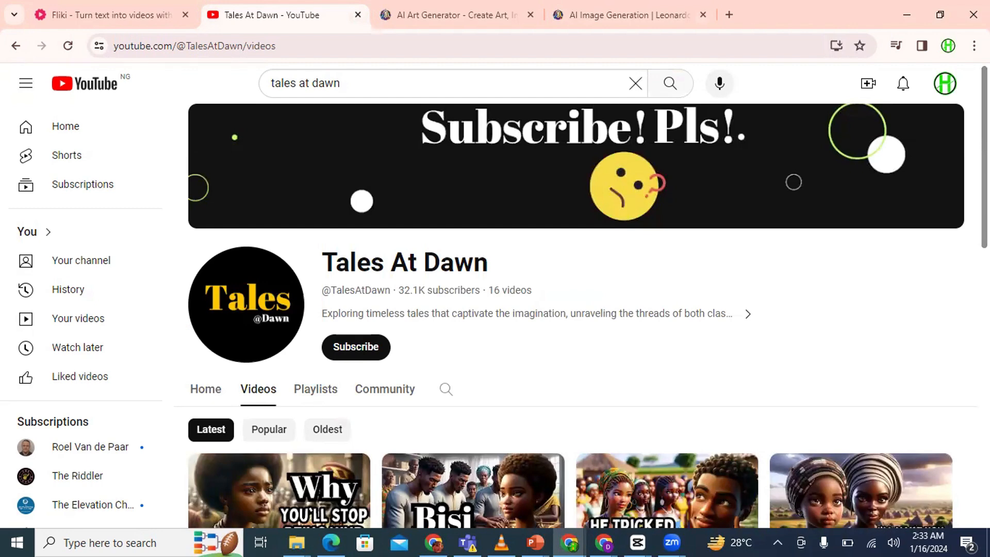
Look through the Tales At Dawn channel's uploaded videos, examining their titles and thumbnails.
scroll(583, 310, "down", 4)
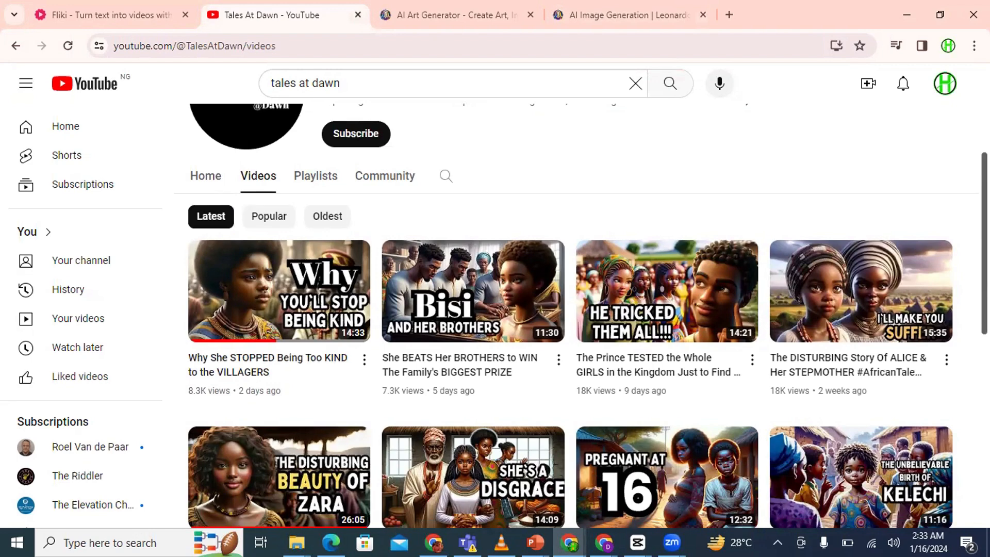
mouse_move(316, 310)
mouse_move(281, 238)
scroll(581, 316, "down", 3)
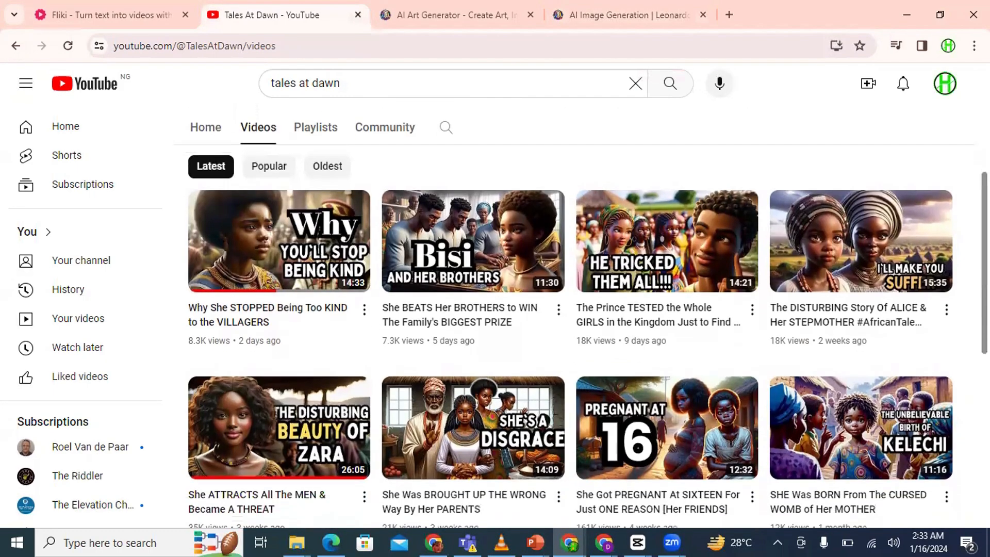
scroll(581, 316, "down", 1)
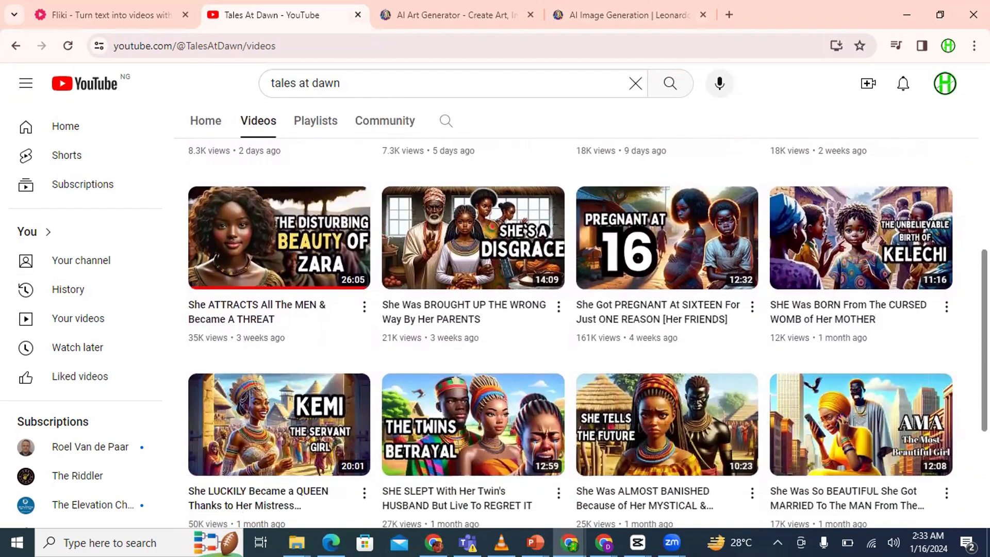
scroll(581, 316, "down", 2)
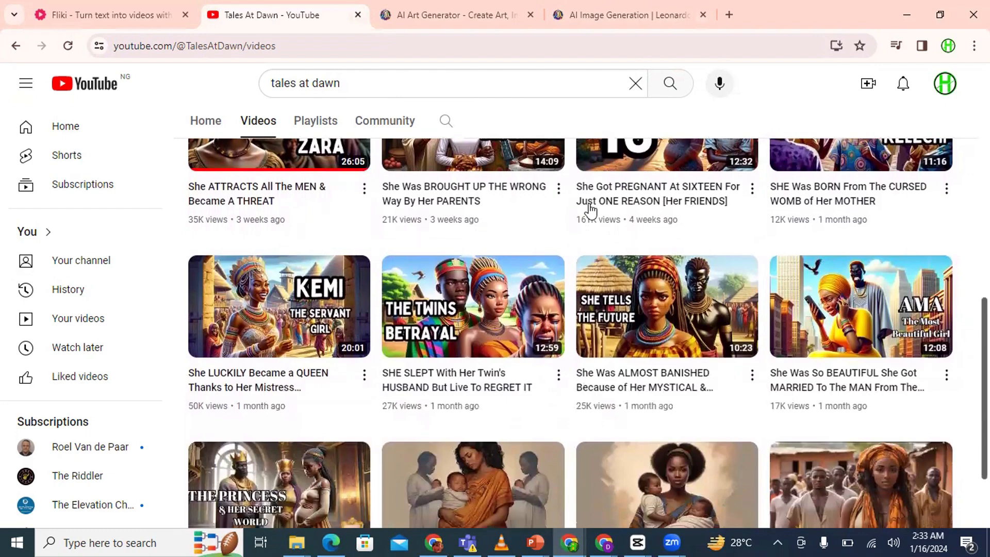
left_click(564, 230)
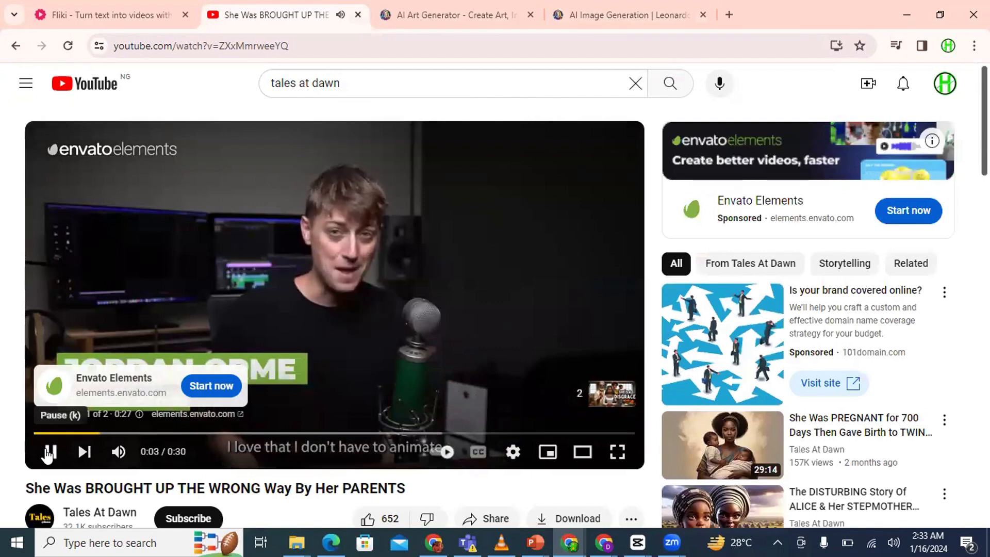
left_click(50, 451)
left_click(14, 48)
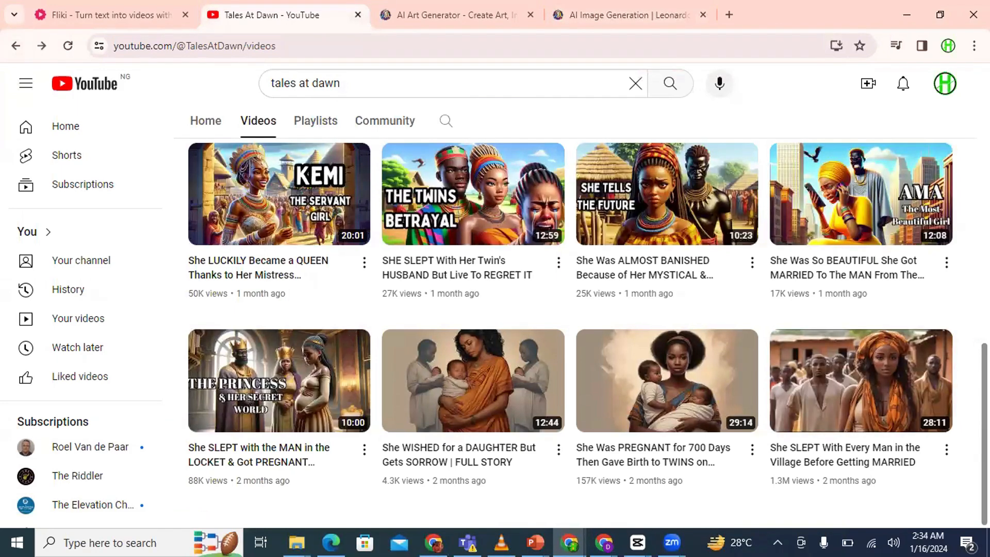
Look at the Leonardo.Ai home page, switch to CapCut and briefly play the captioned video in project 1222.
scroll(583, 320, "up", 10)
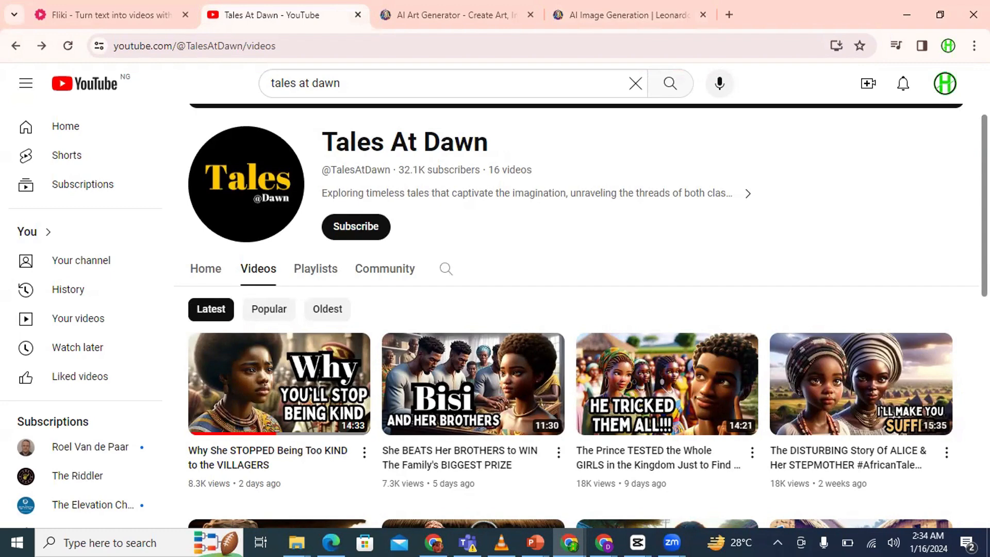
left_click(410, 4)
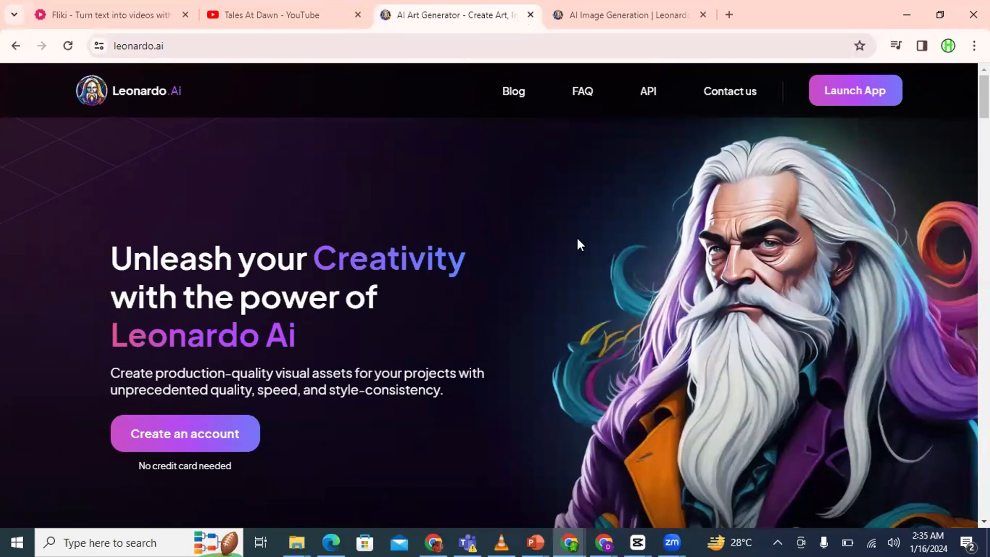
left_click(644, 539)
left_click(653, 456)
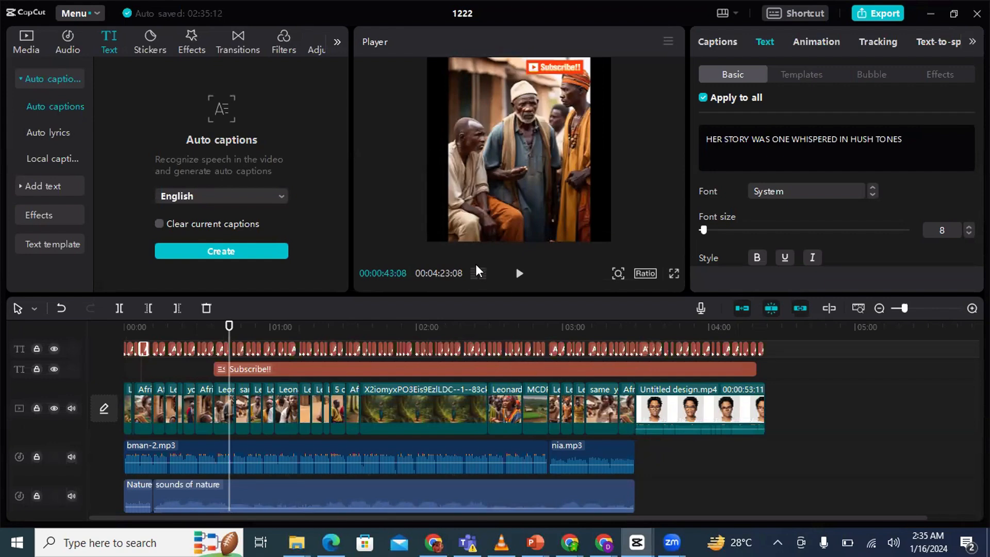
left_click(513, 275)
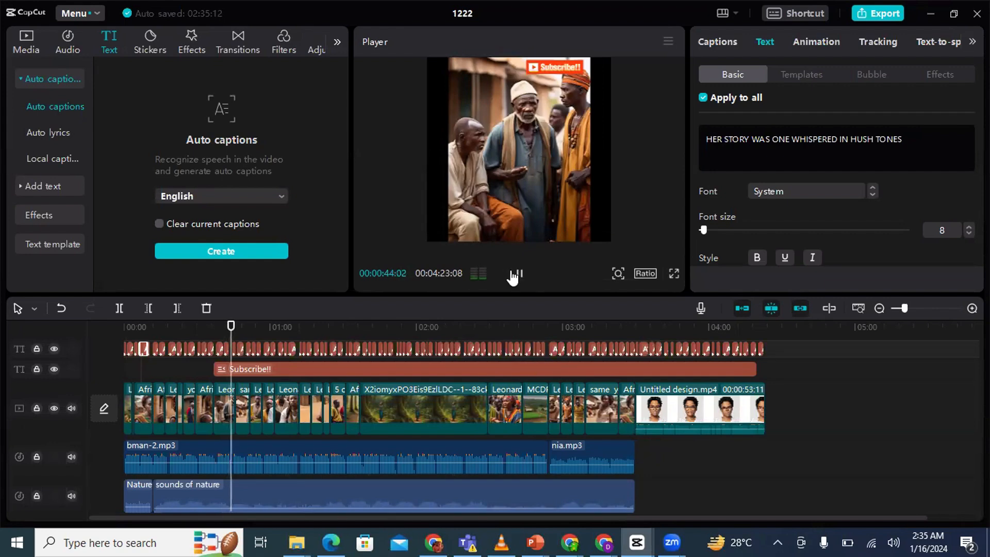
left_click(513, 275)
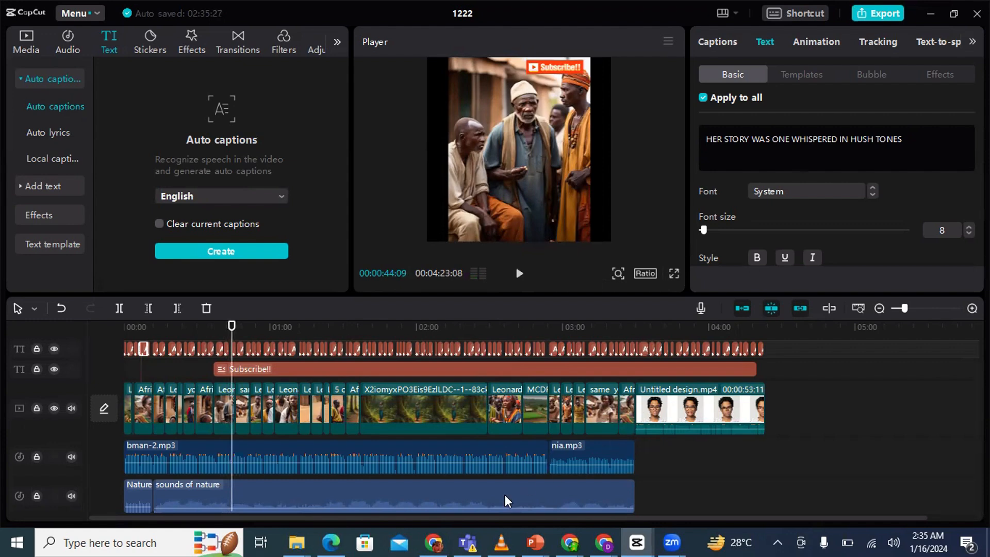
Switch back to Chrome and return to the Tales At Dawn channel's video list on YouTube.
left_click(433, 543)
left_click(436, 542)
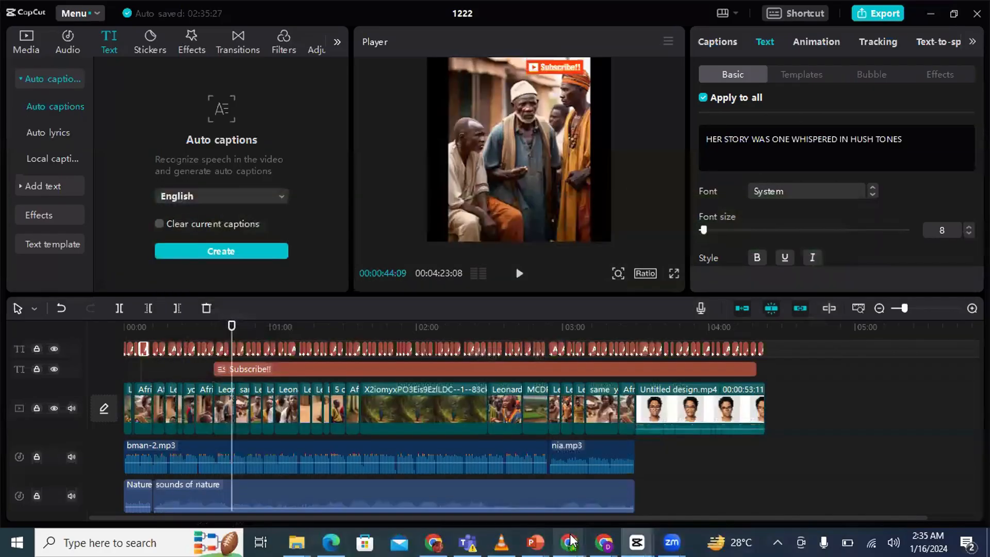
mouse_move(571, 540)
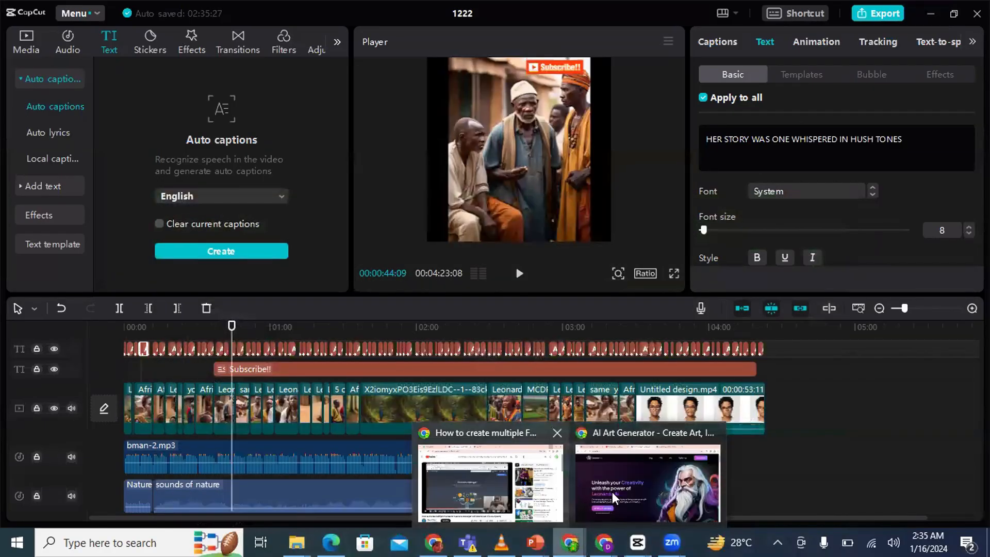
left_click(582, 539)
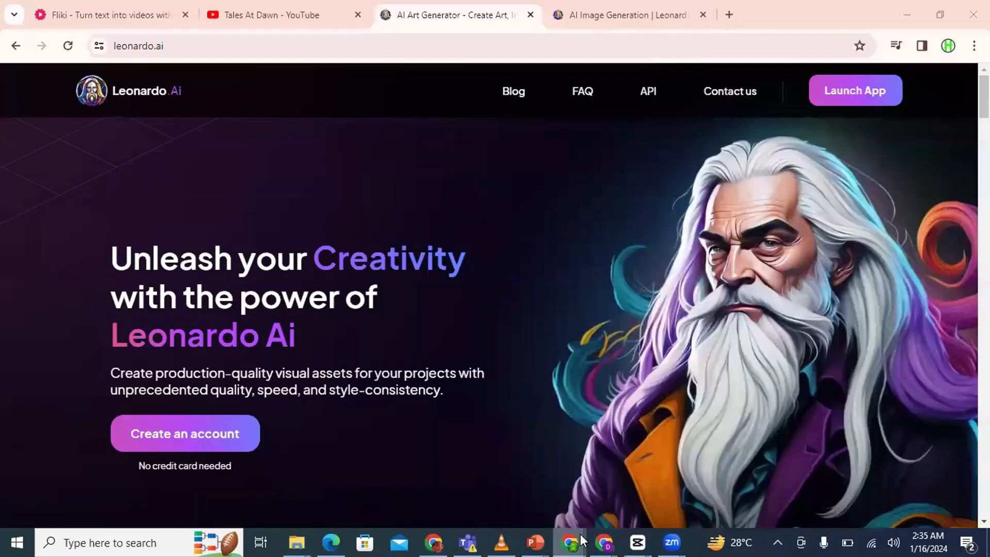
left_click(310, 7)
mouse_move(564, 447)
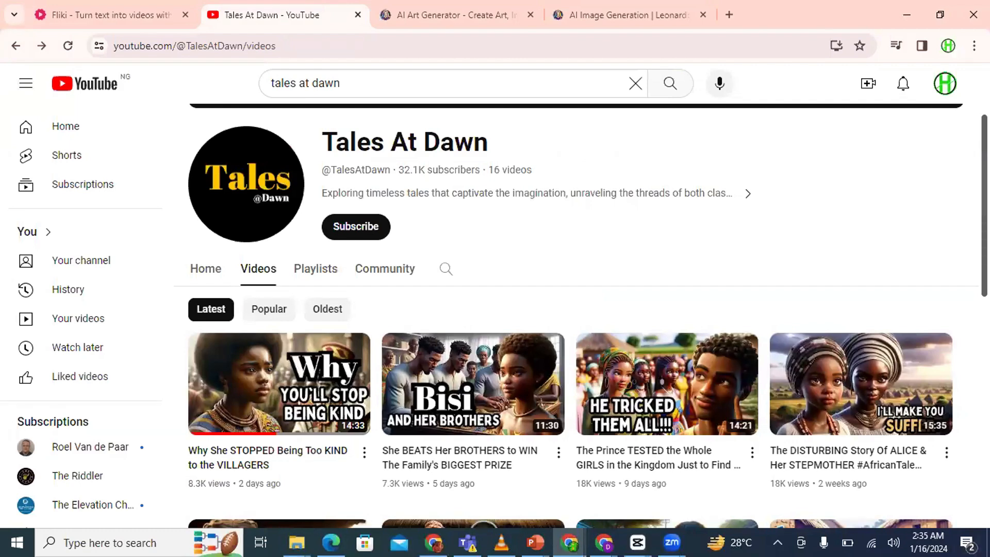
left_click(671, 542)
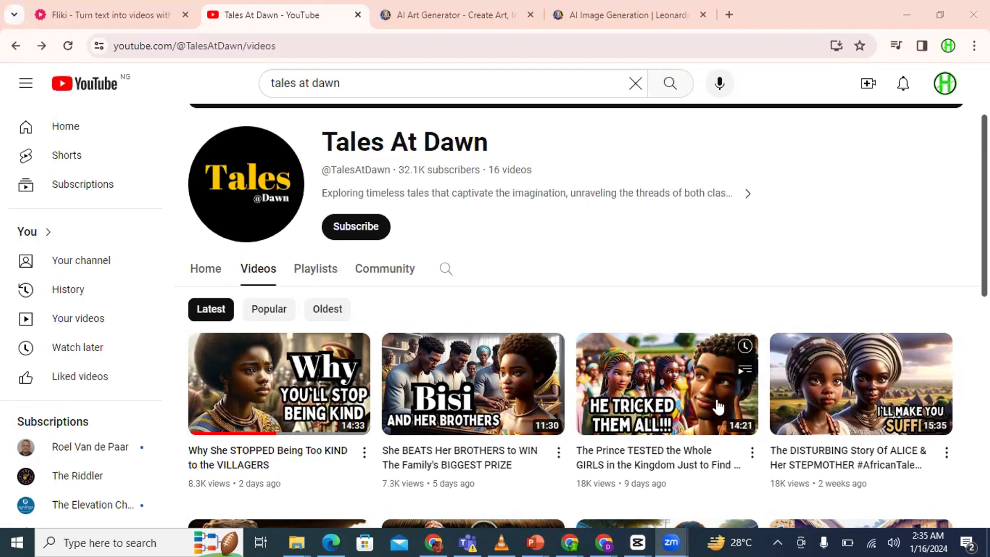
mouse_move(718, 407)
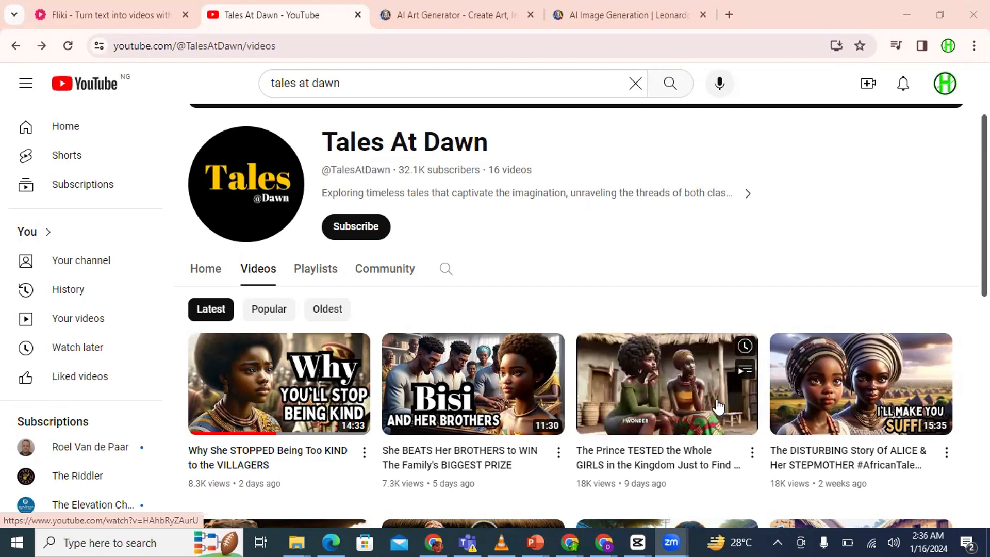